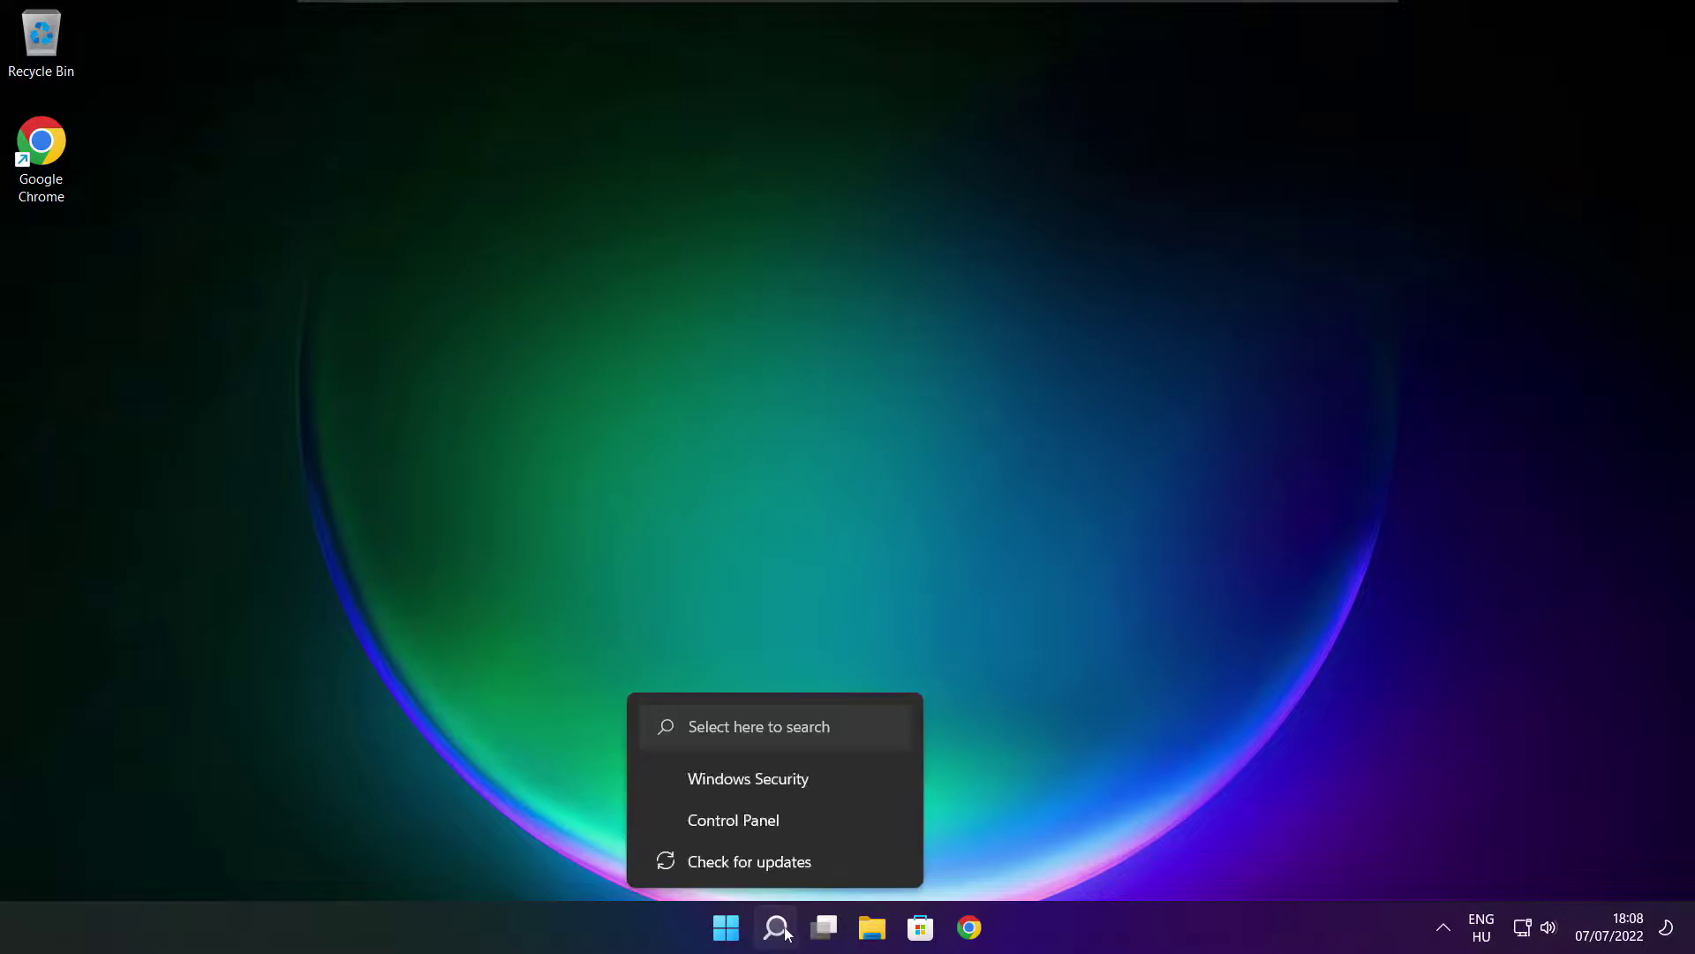
# Step: Search Windows for "device manager", open Device Manager and maximize its window
pyautogui.click(777, 929)
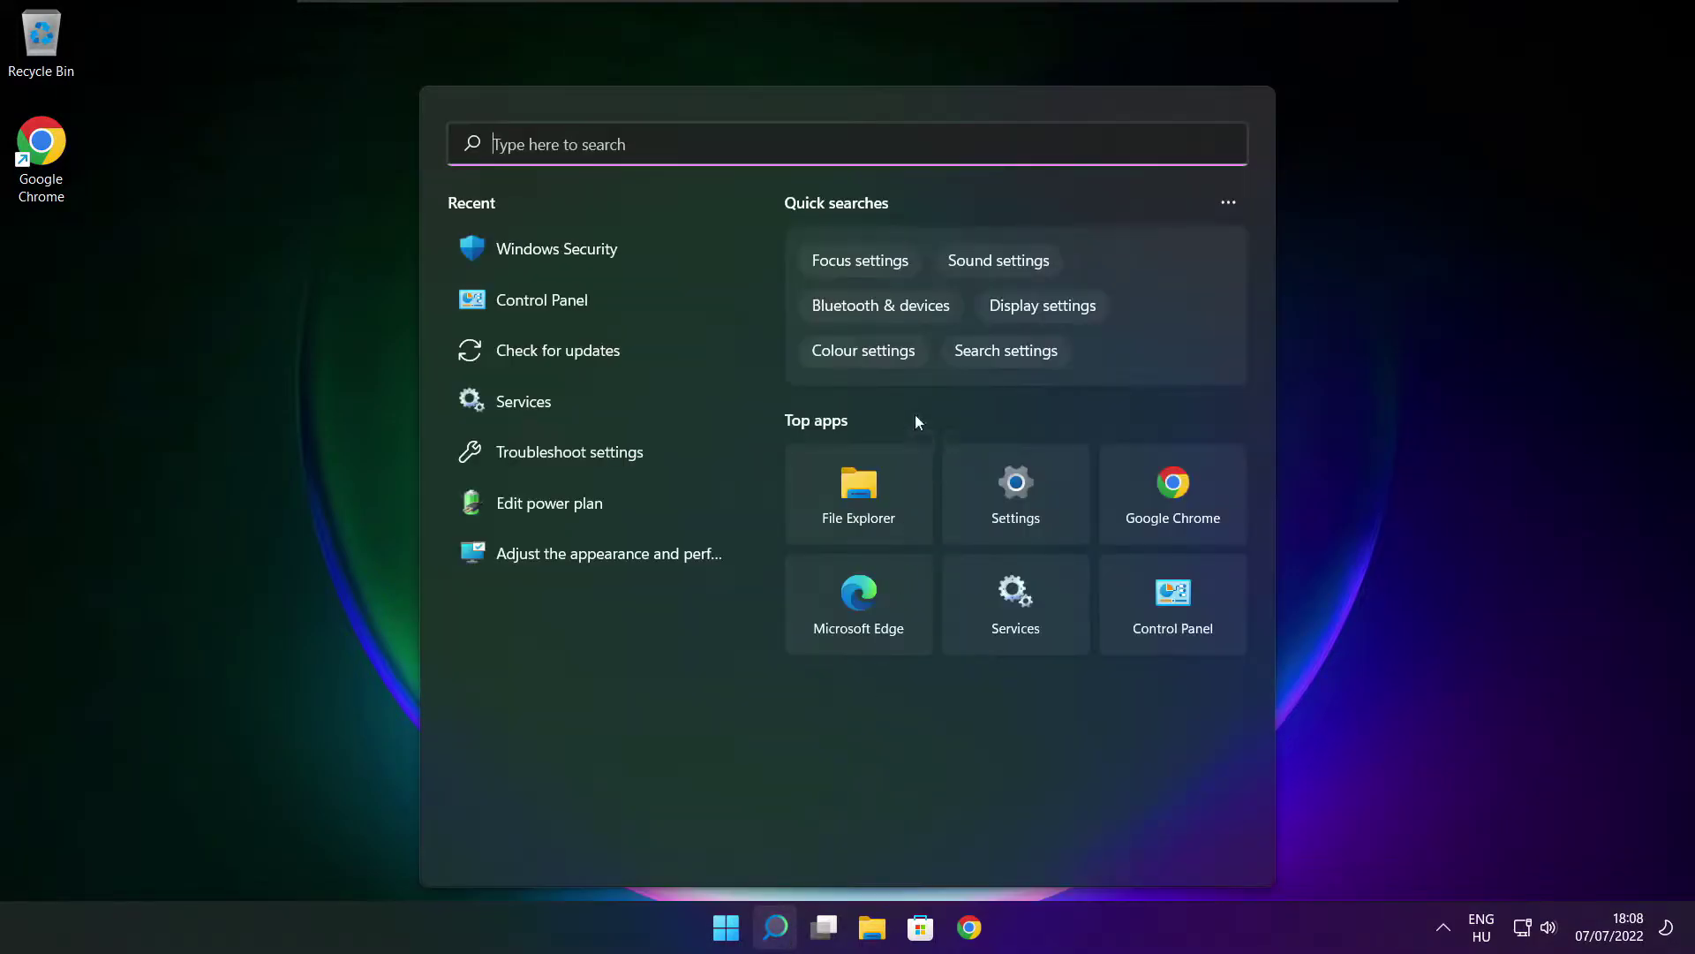
pyautogui.write('device m')
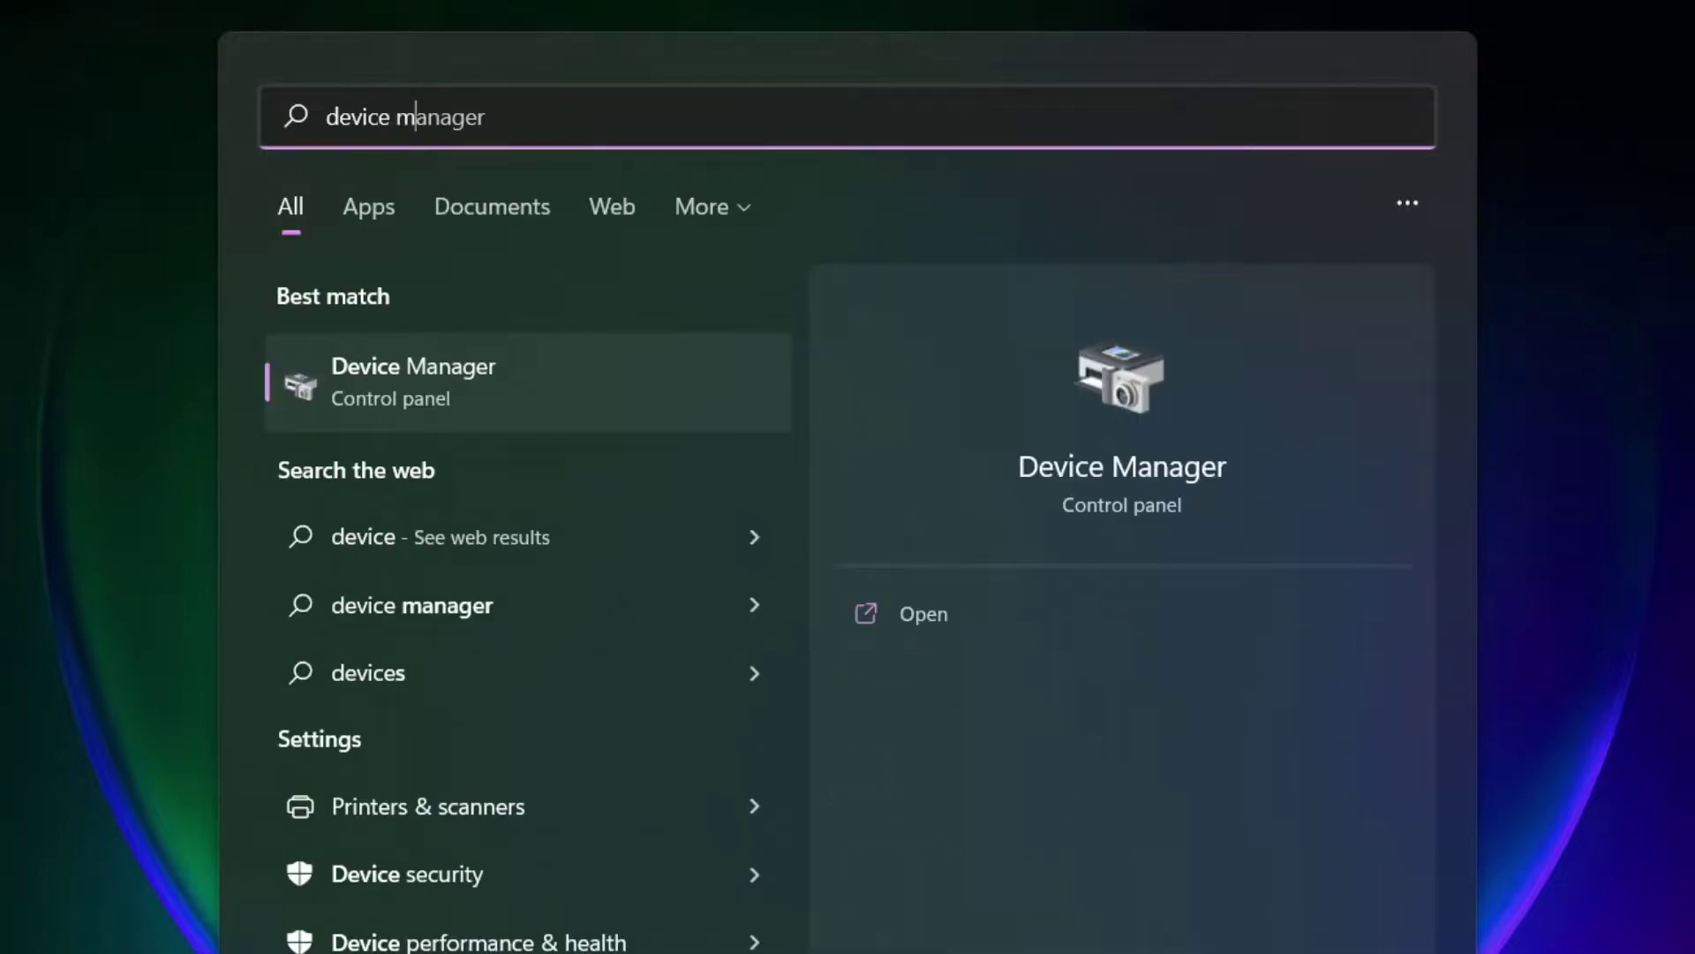
pyautogui.write('anag')
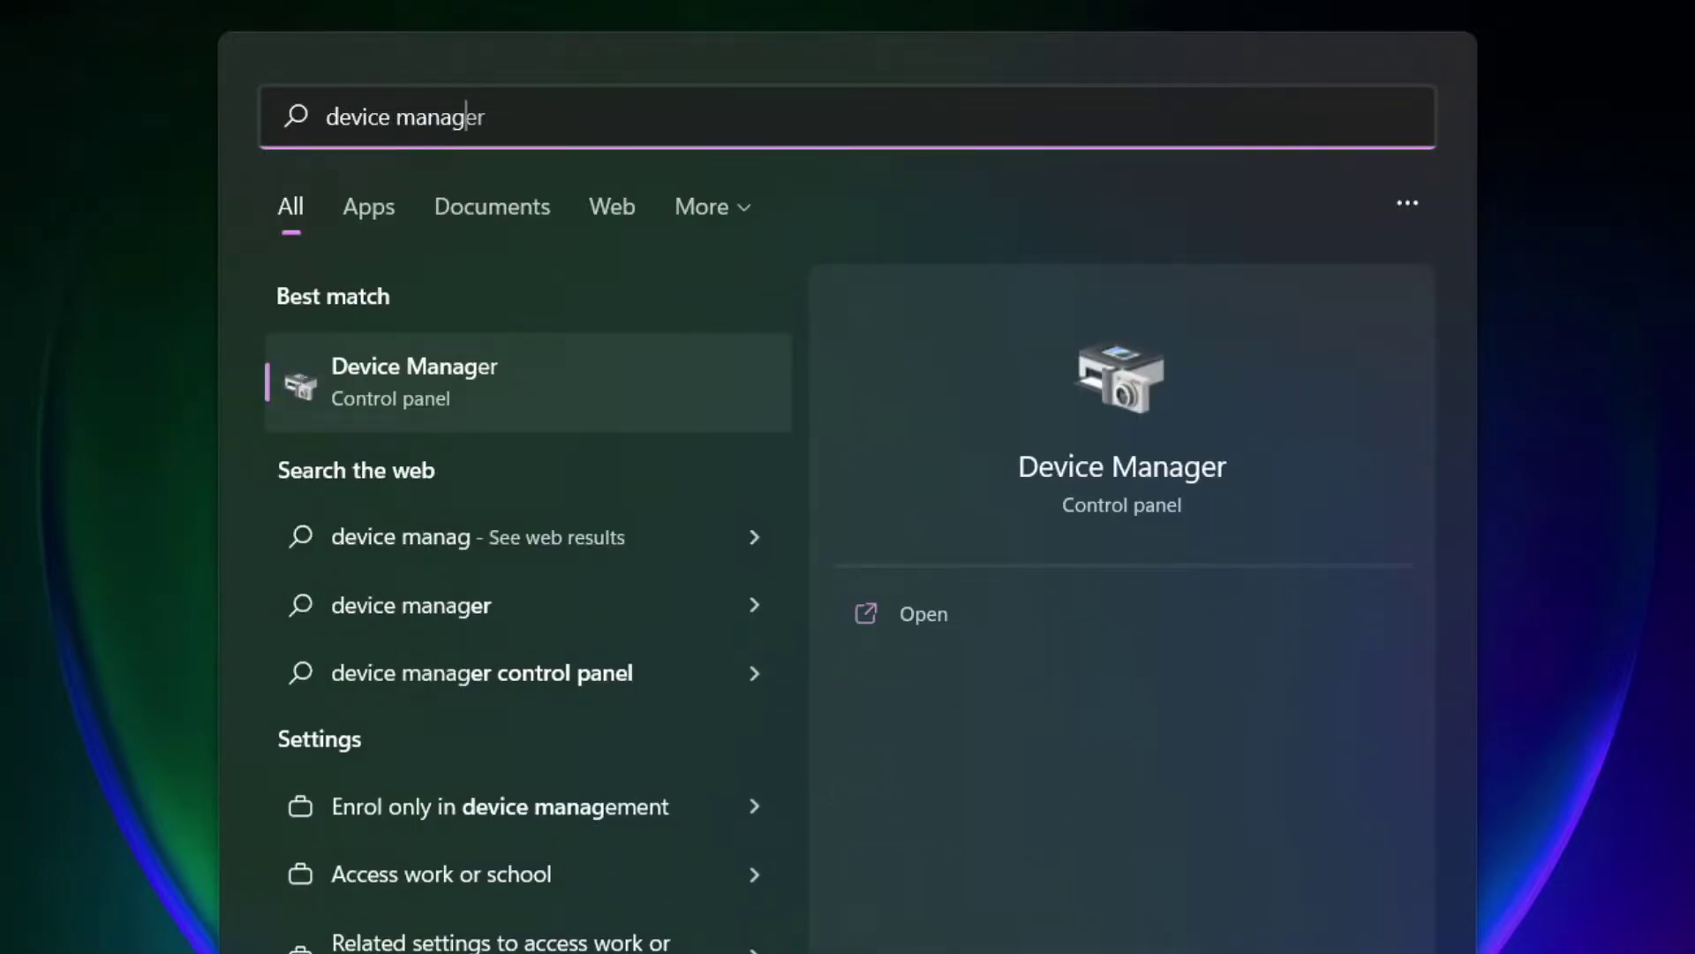
pyautogui.write('er')
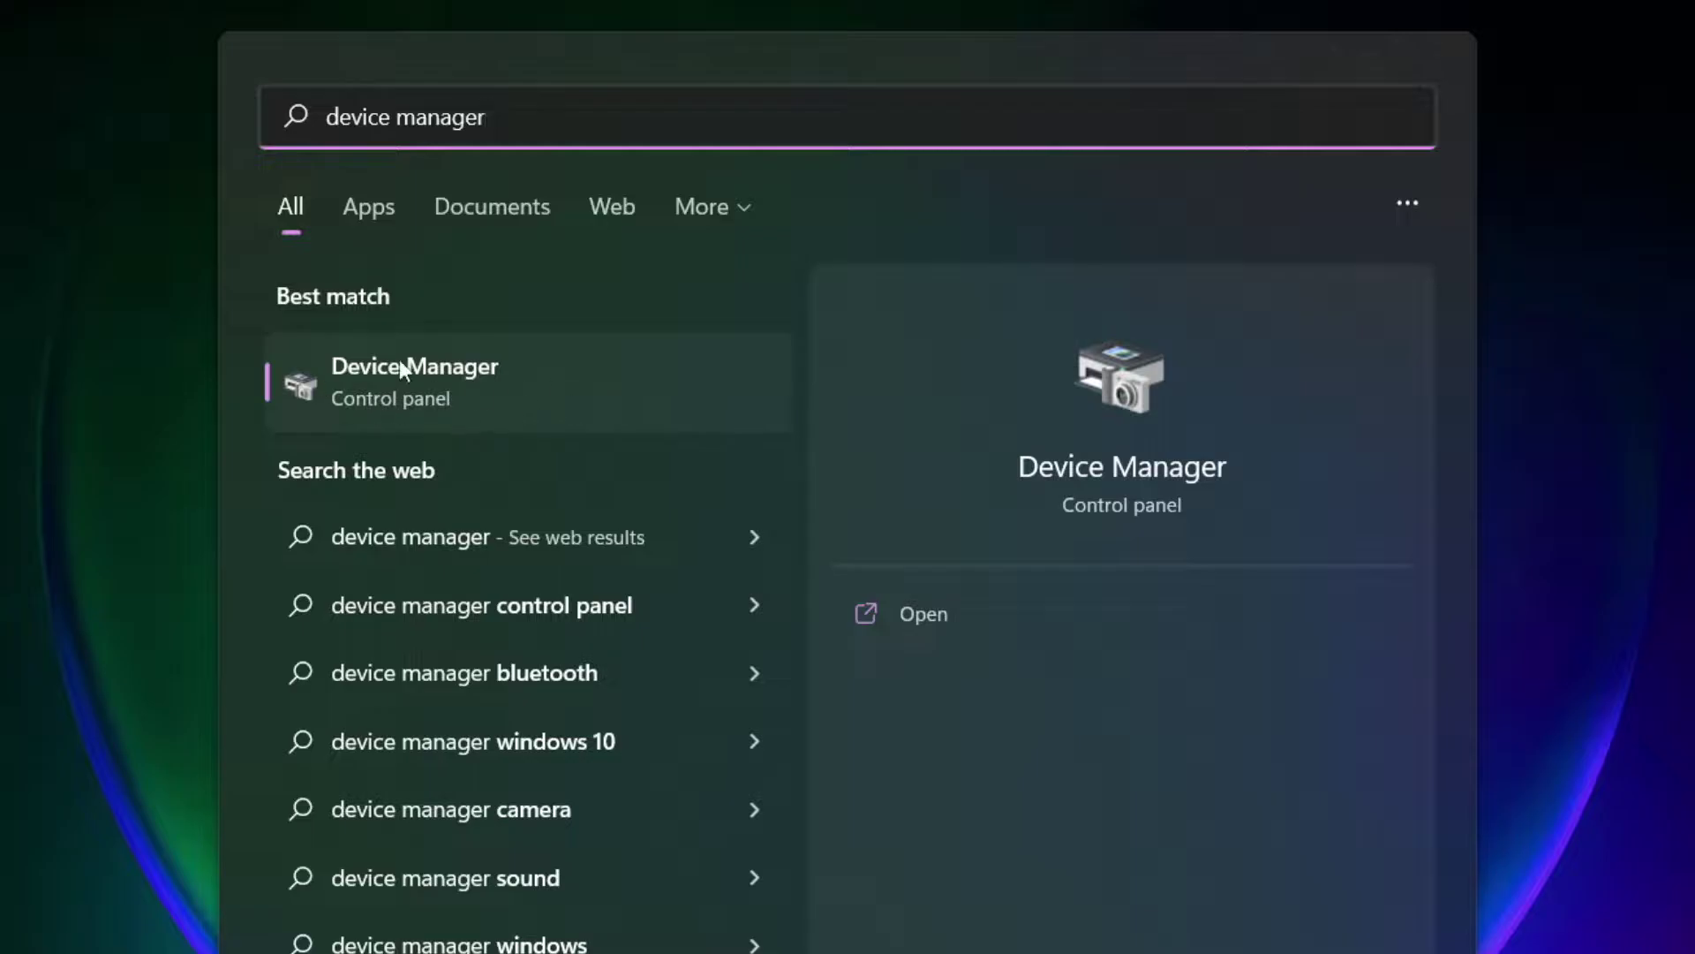
pyautogui.click(623, 394)
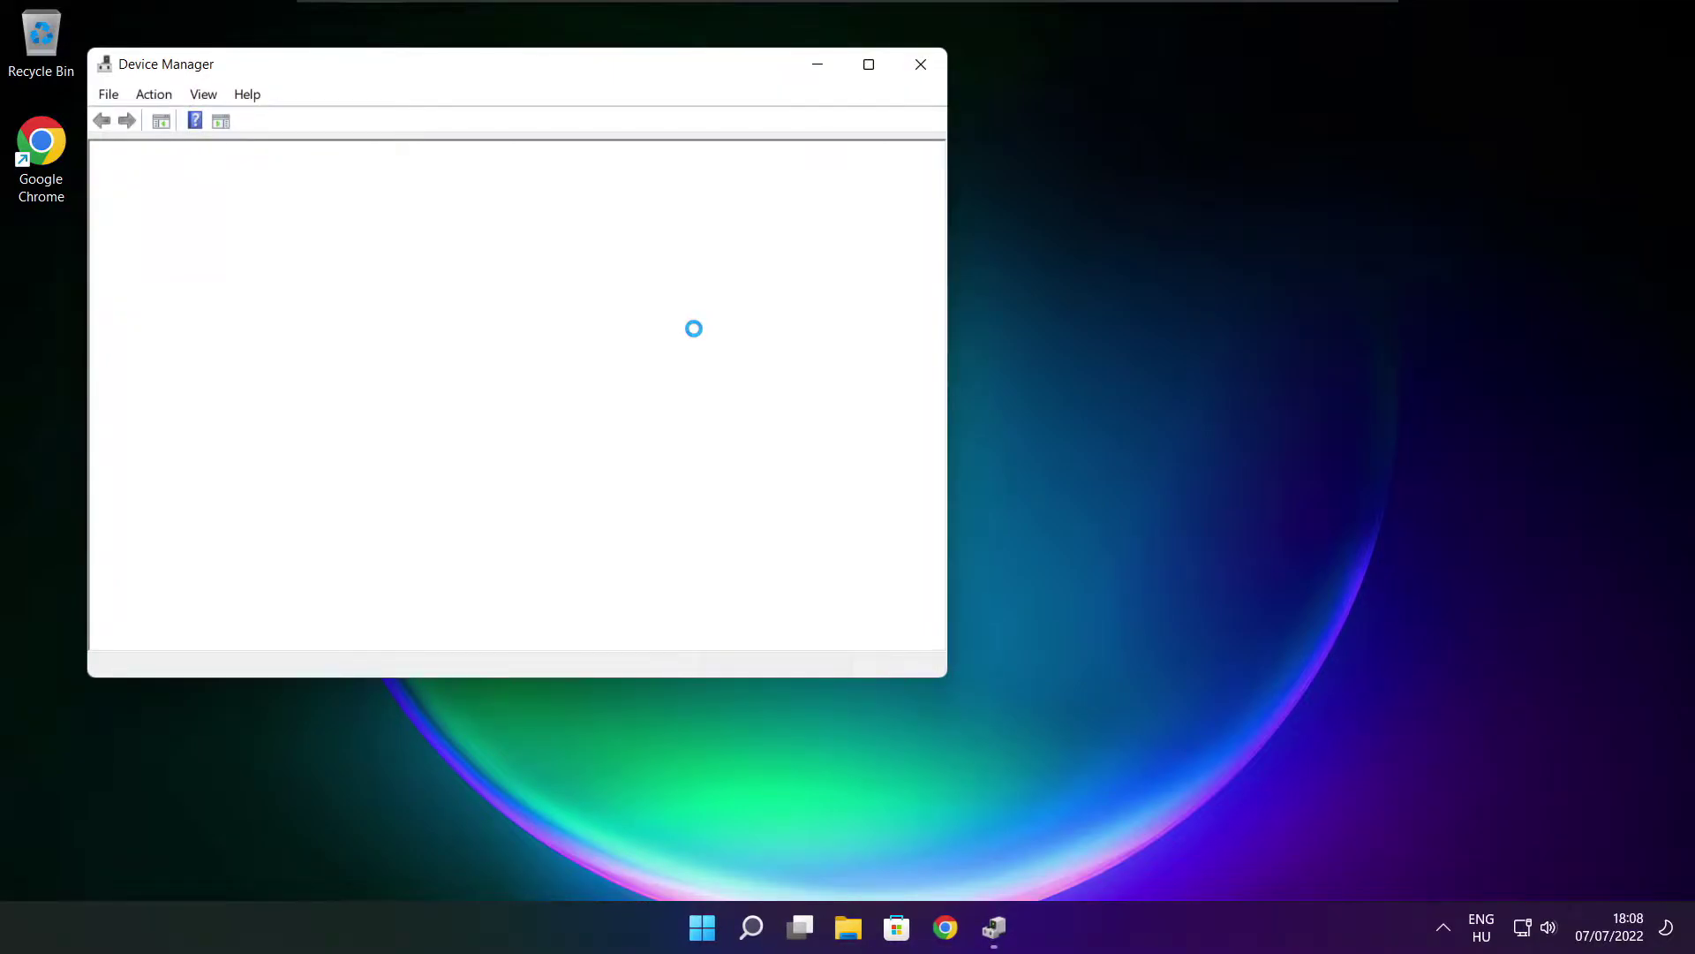
pyautogui.click(869, 64)
# Step: Update the driver of the VMware SVGA 3D display adaptor using the automatic driver search, and close the update wizard
pyautogui.click(50, 196)
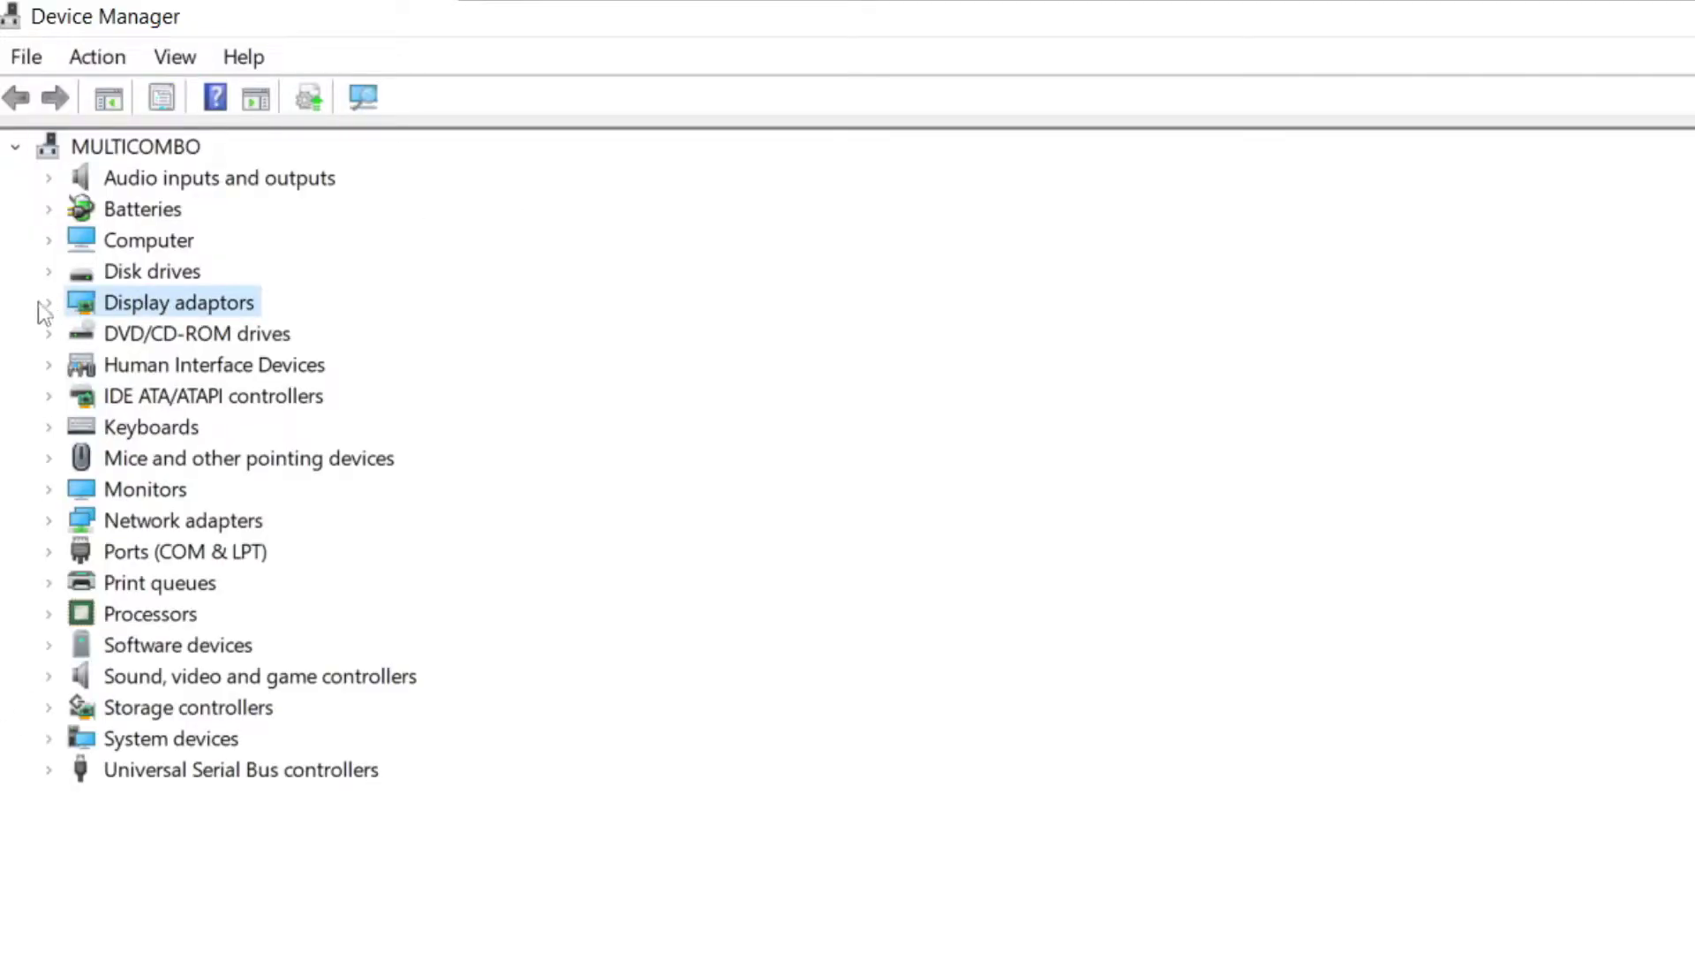
pyautogui.click(50, 303)
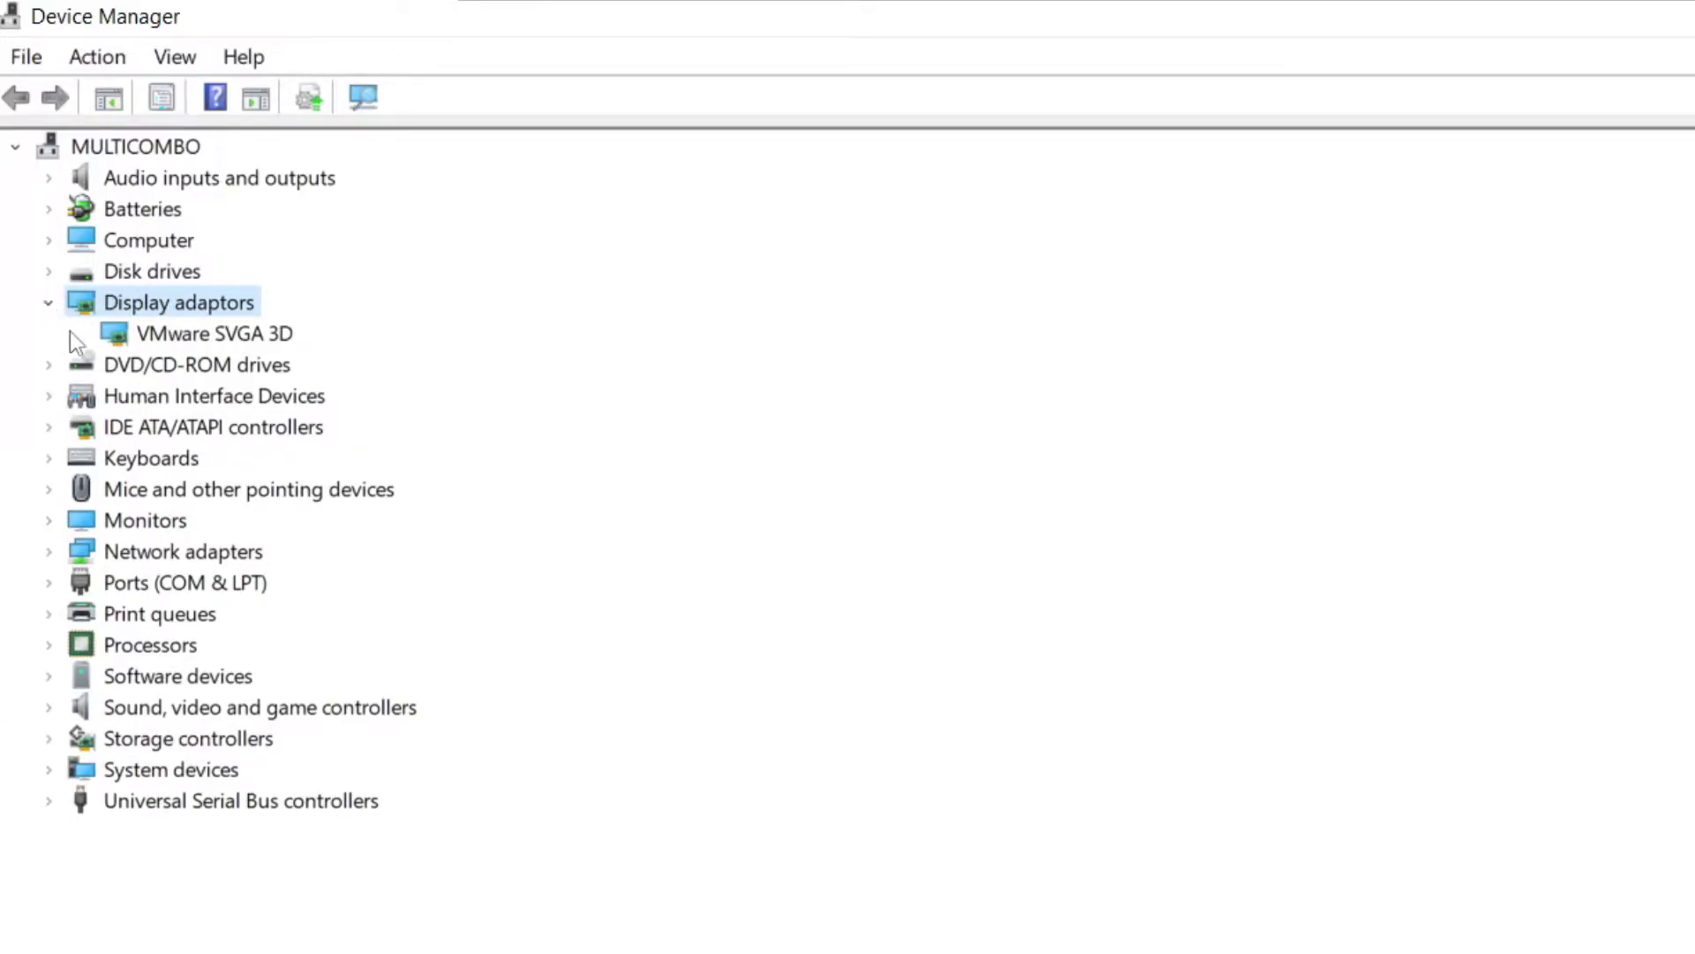
pyautogui.click(251, 339)
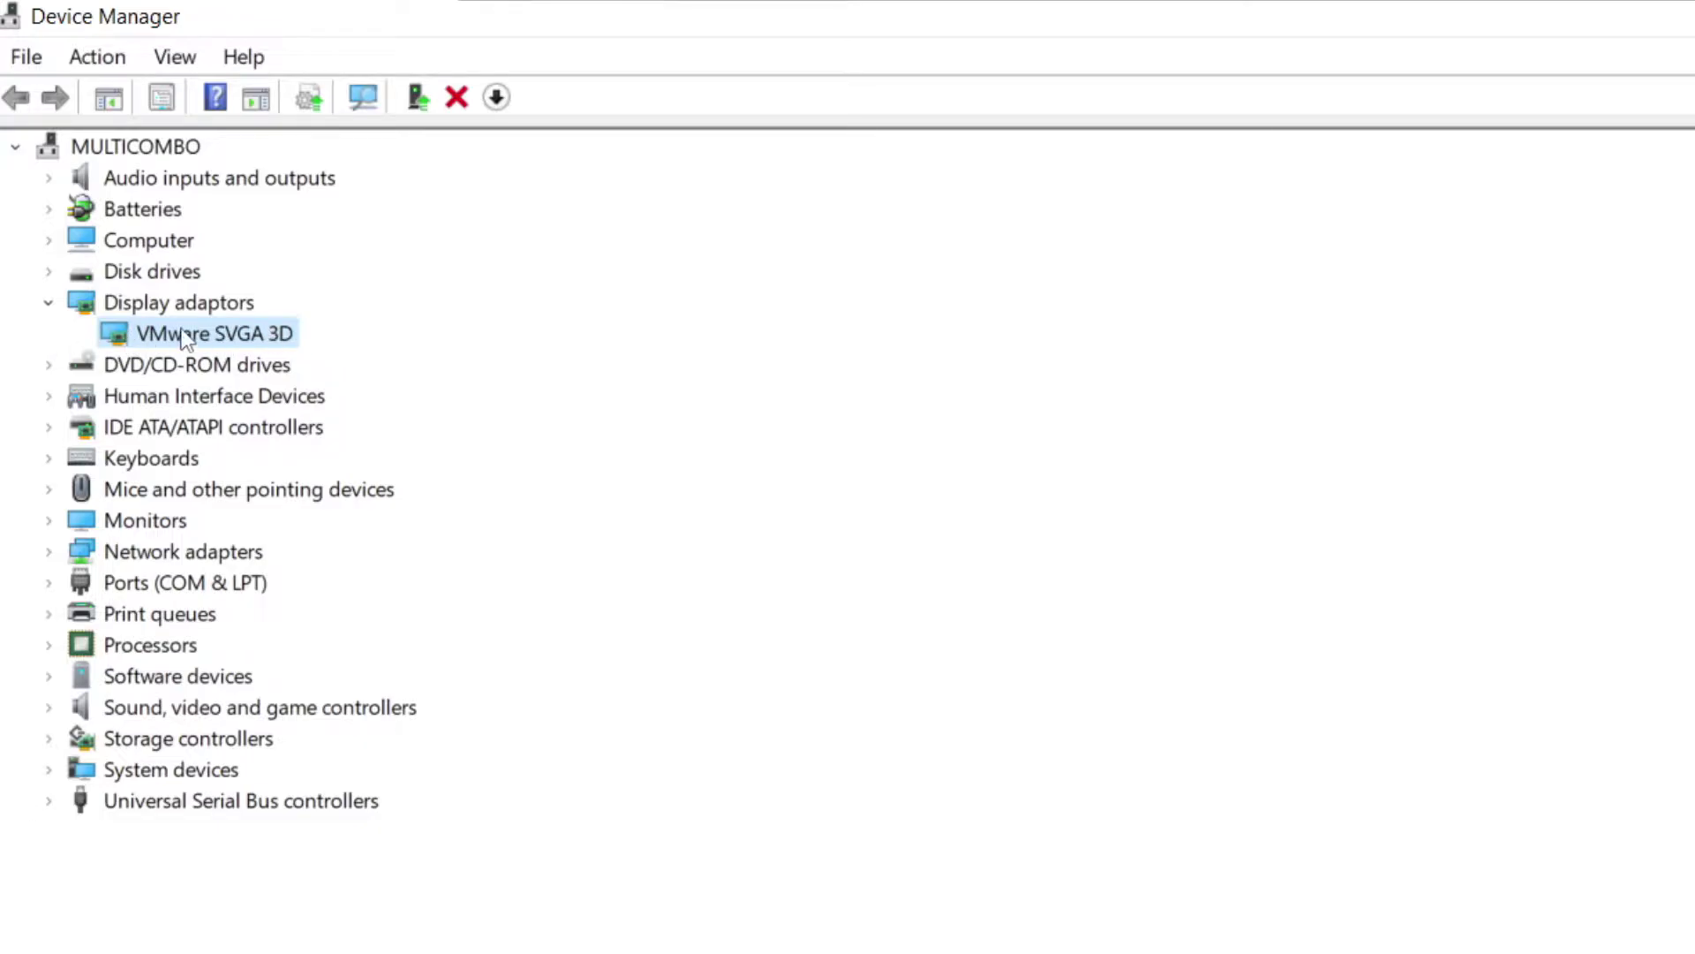
pyautogui.rightClick(184, 339)
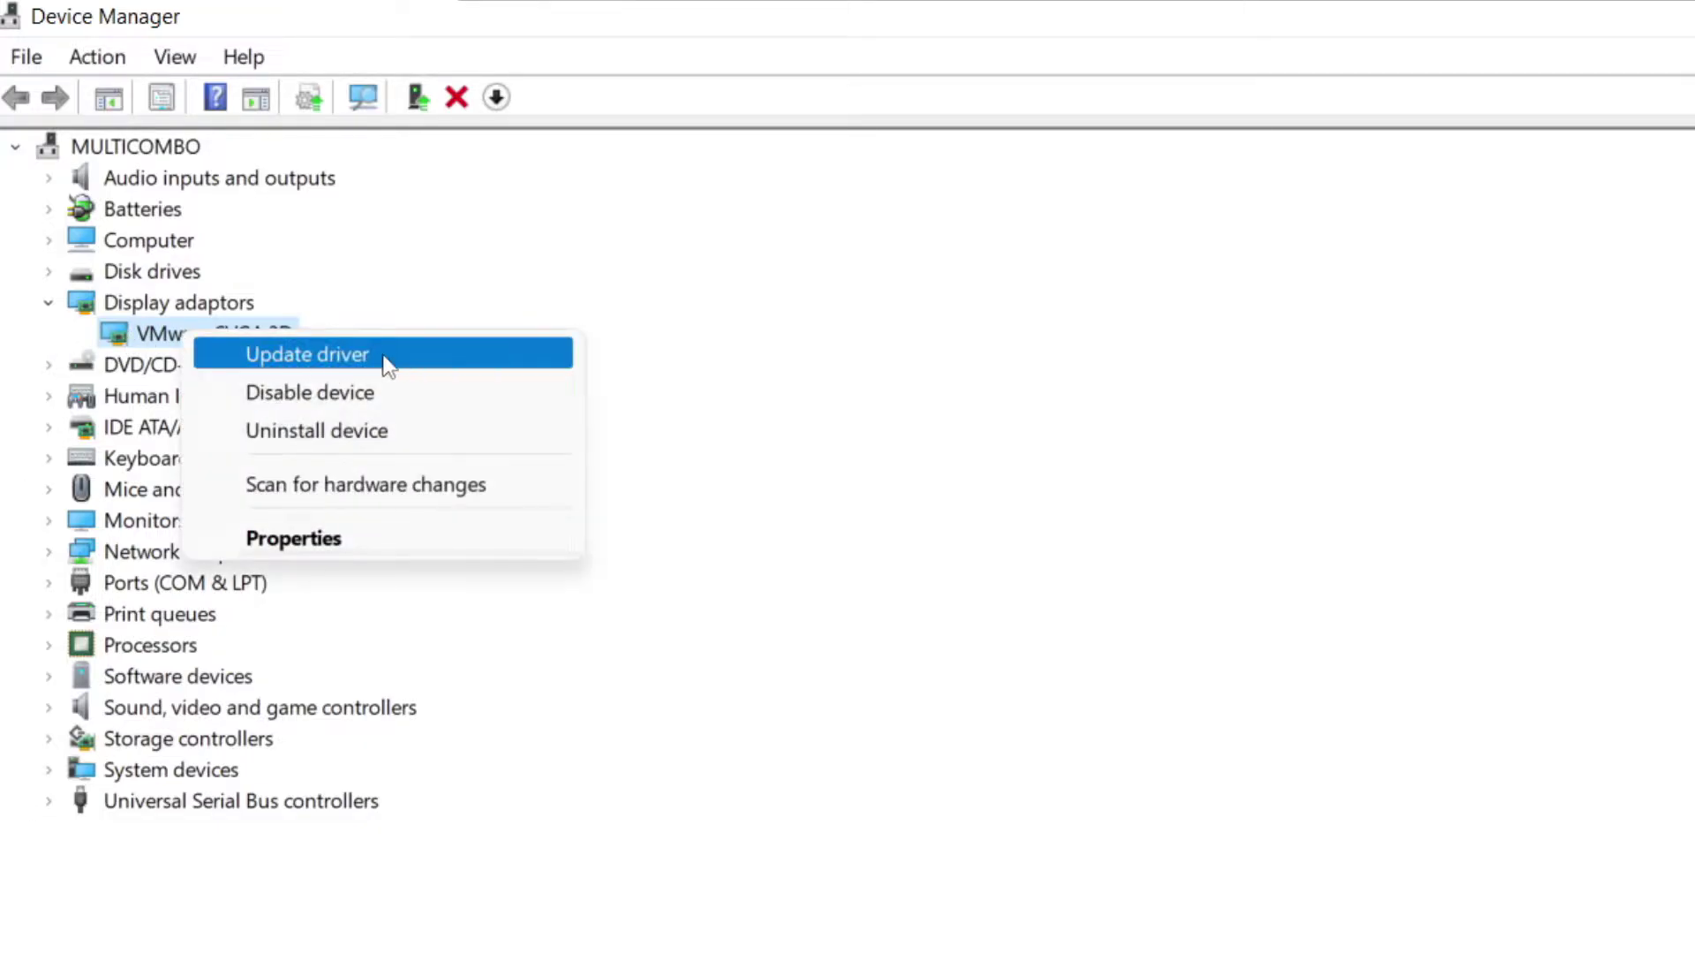
pyautogui.click(378, 355)
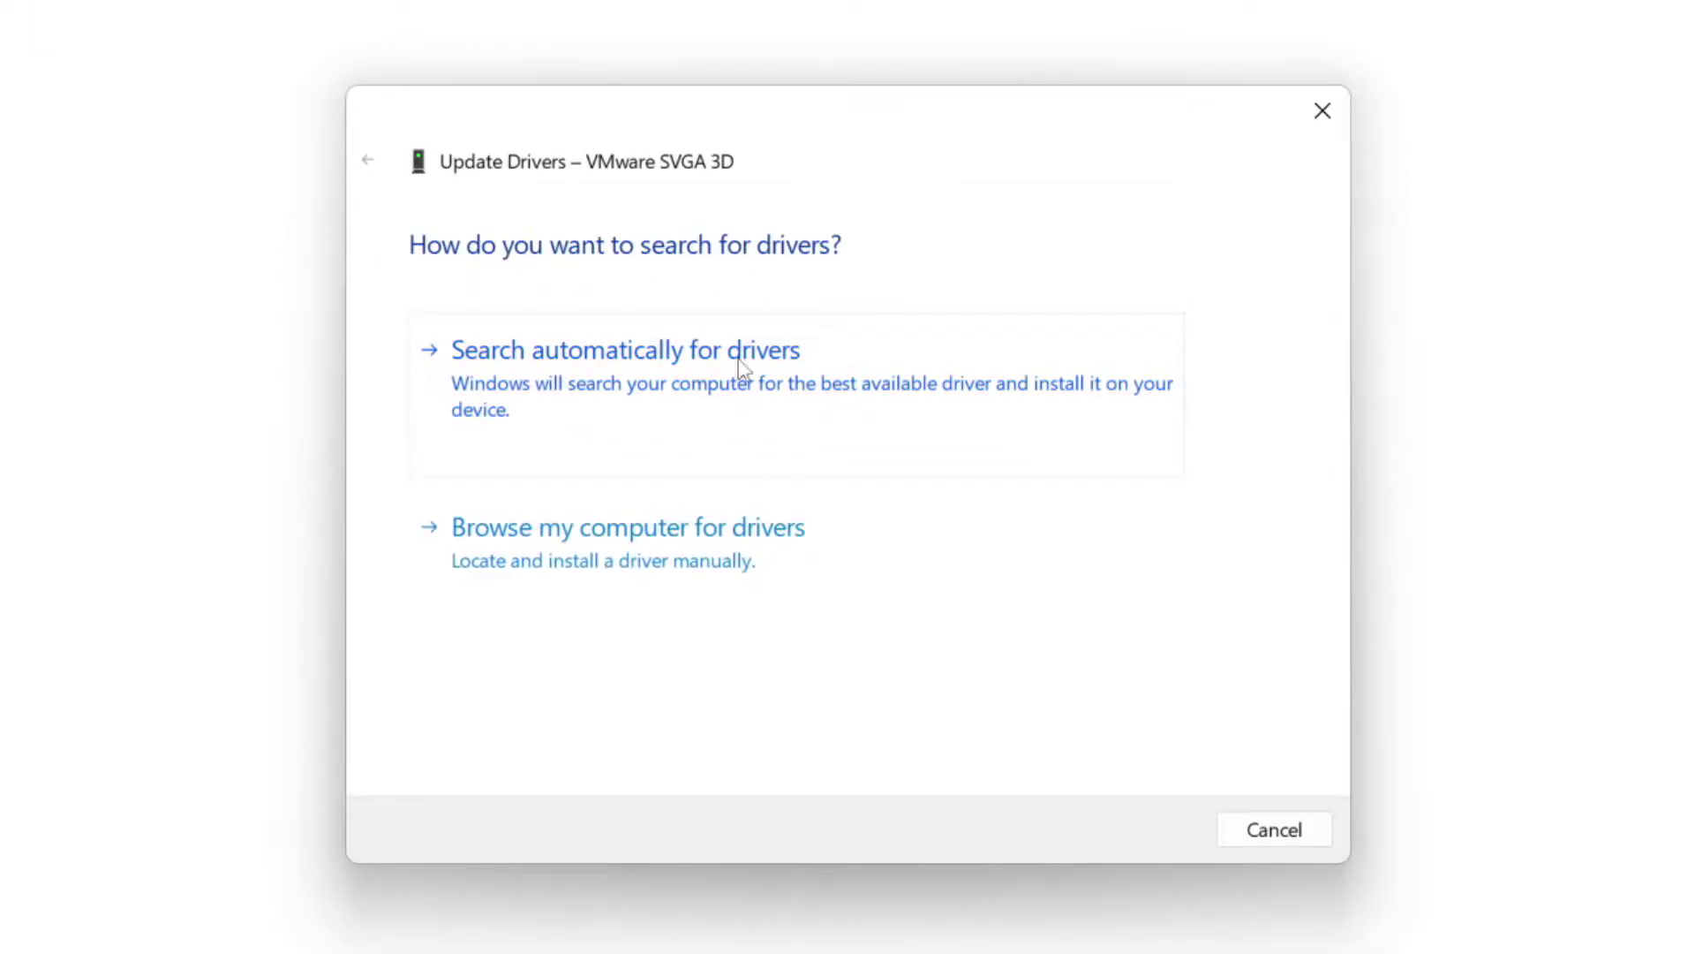
pyautogui.click(742, 391)
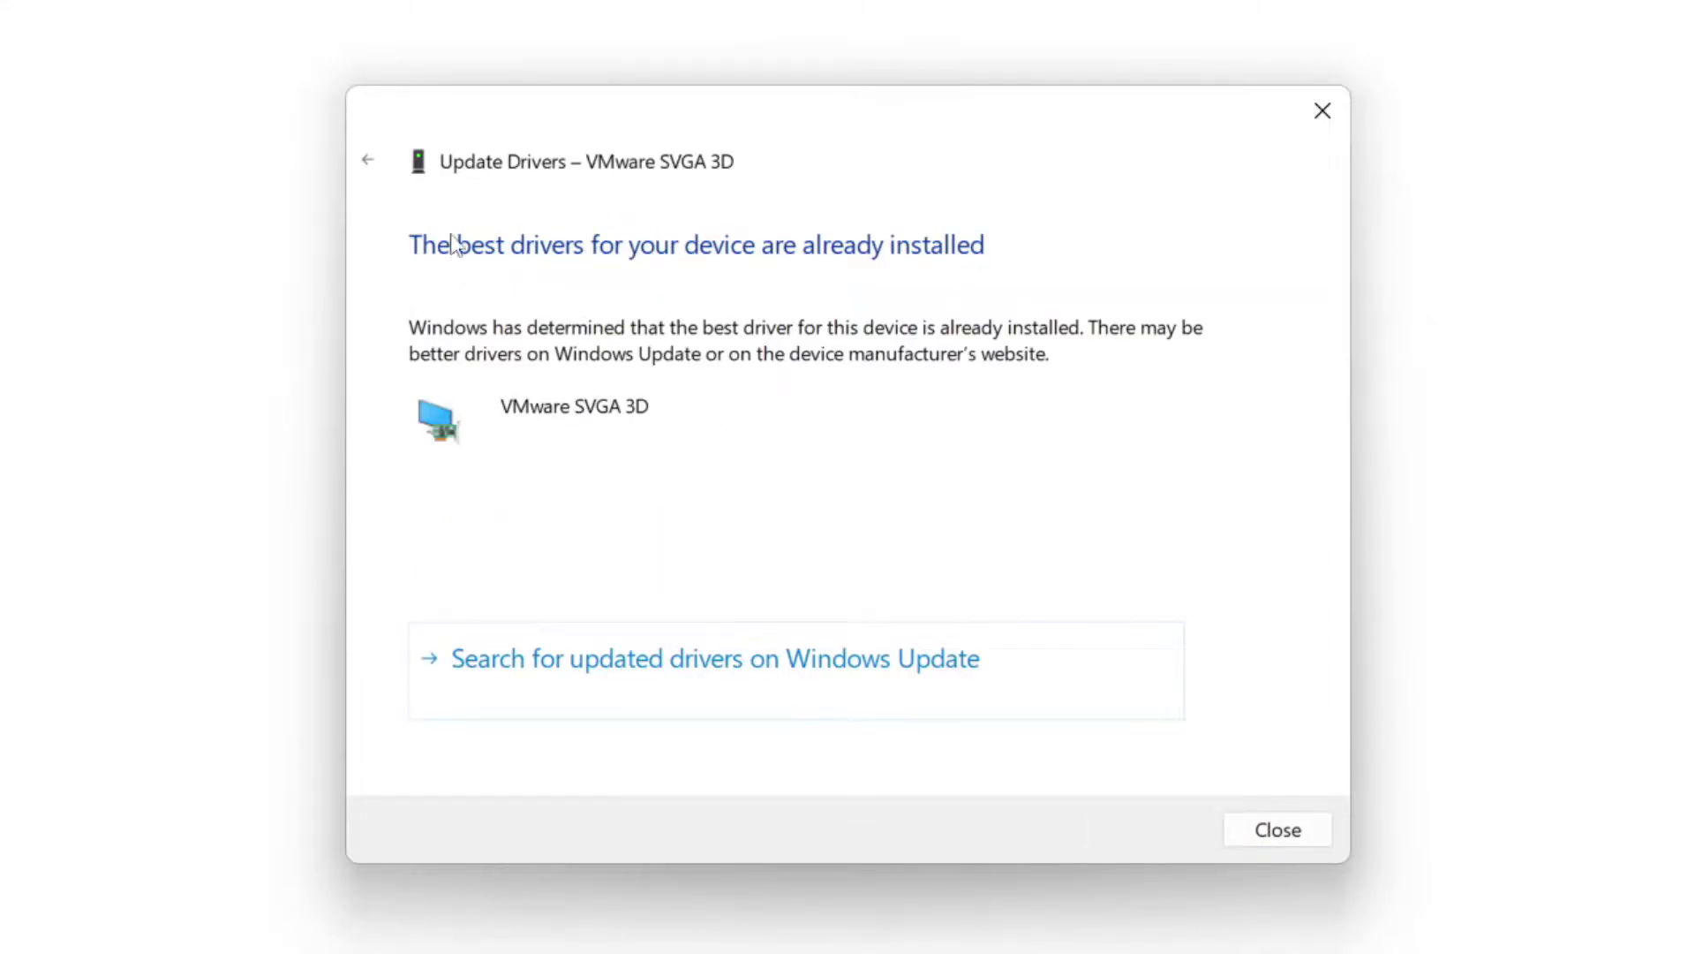
pyautogui.click(1276, 833)
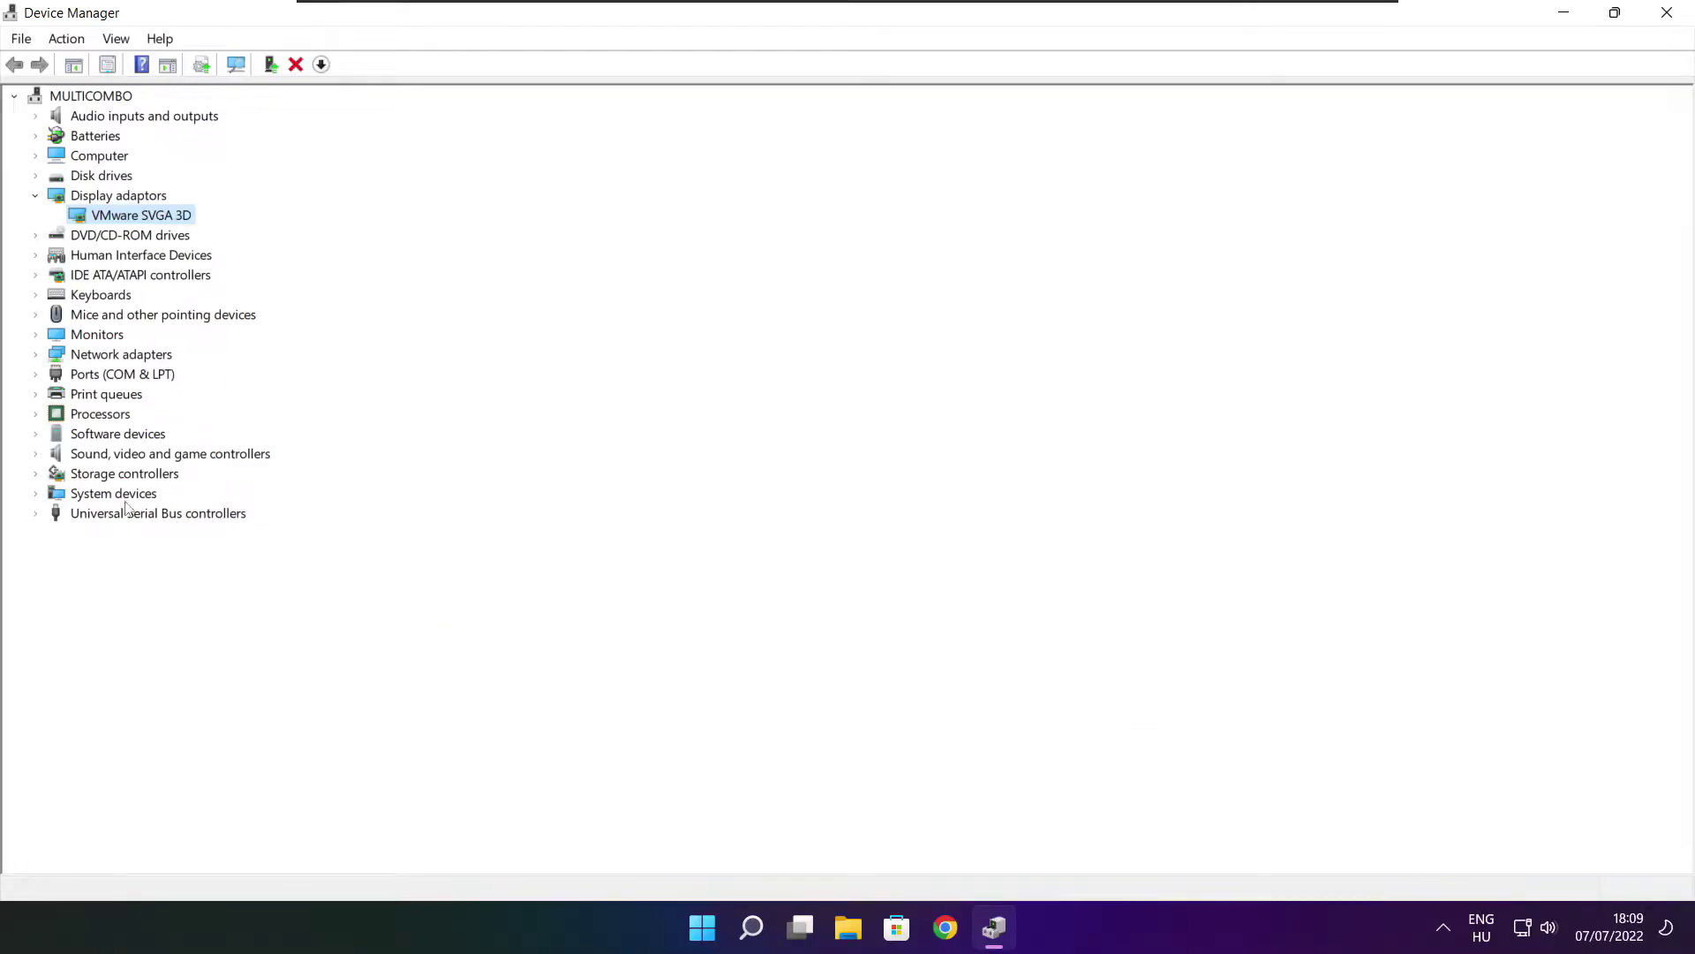
# Step: Update the High Definition Audio Device driver under Sound, video and game controllers using the automatic search, and close Device Manager
pyautogui.click(109, 565)
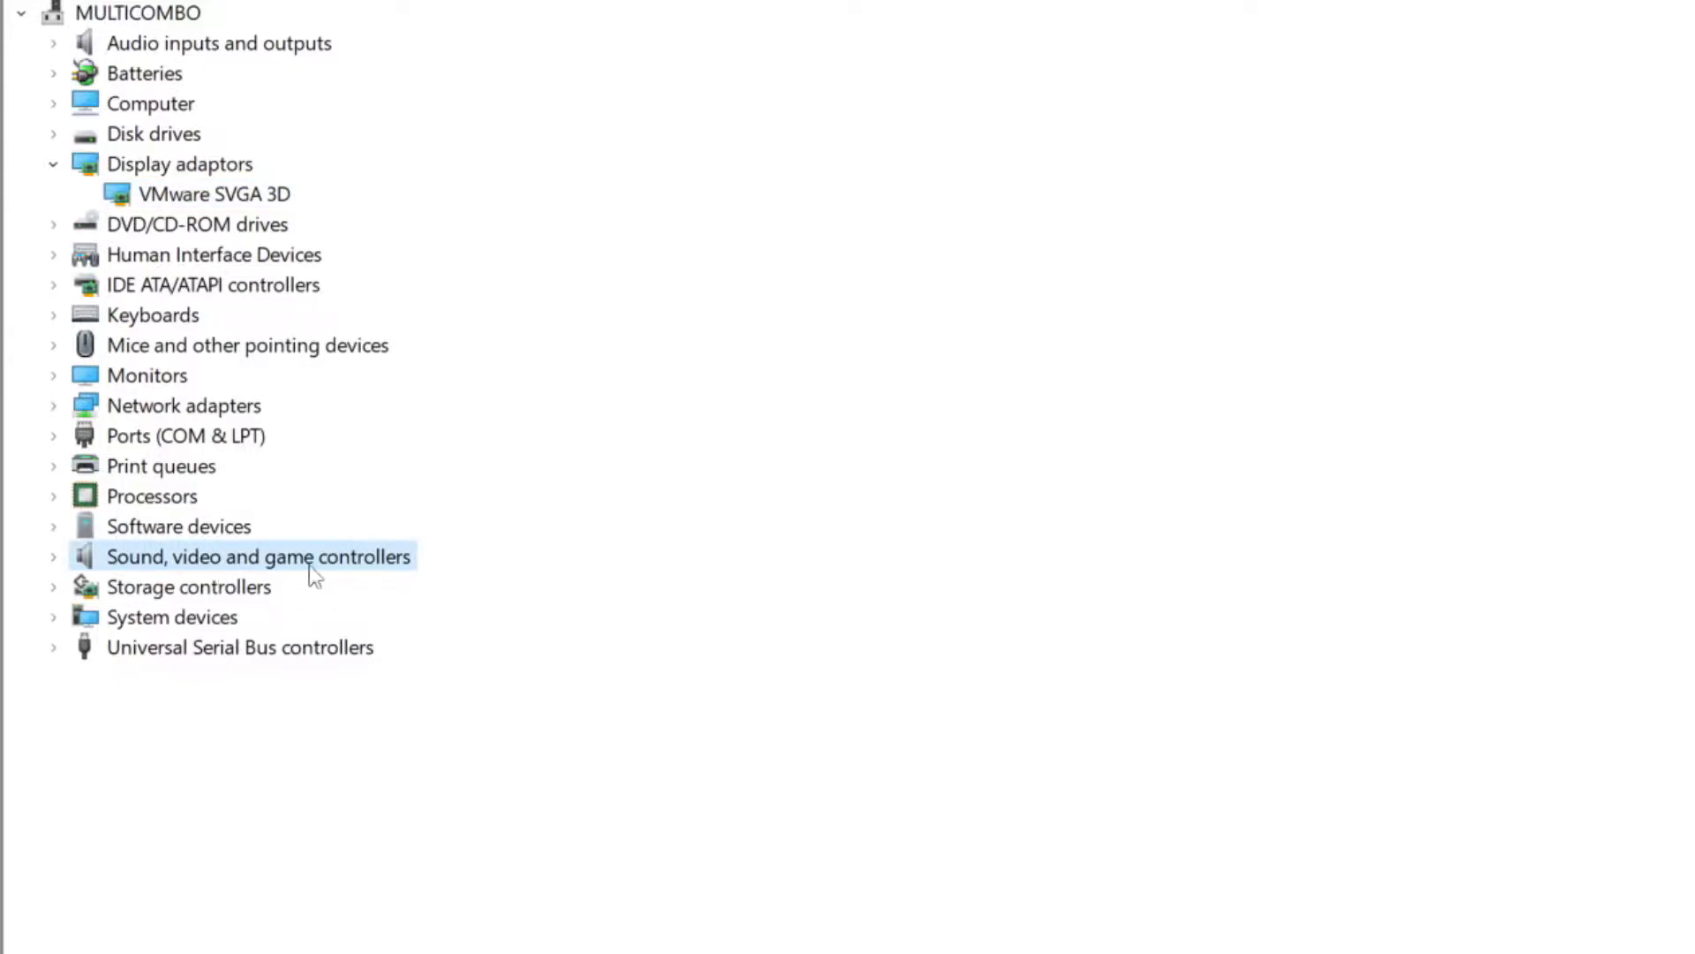
pyautogui.click(54, 558)
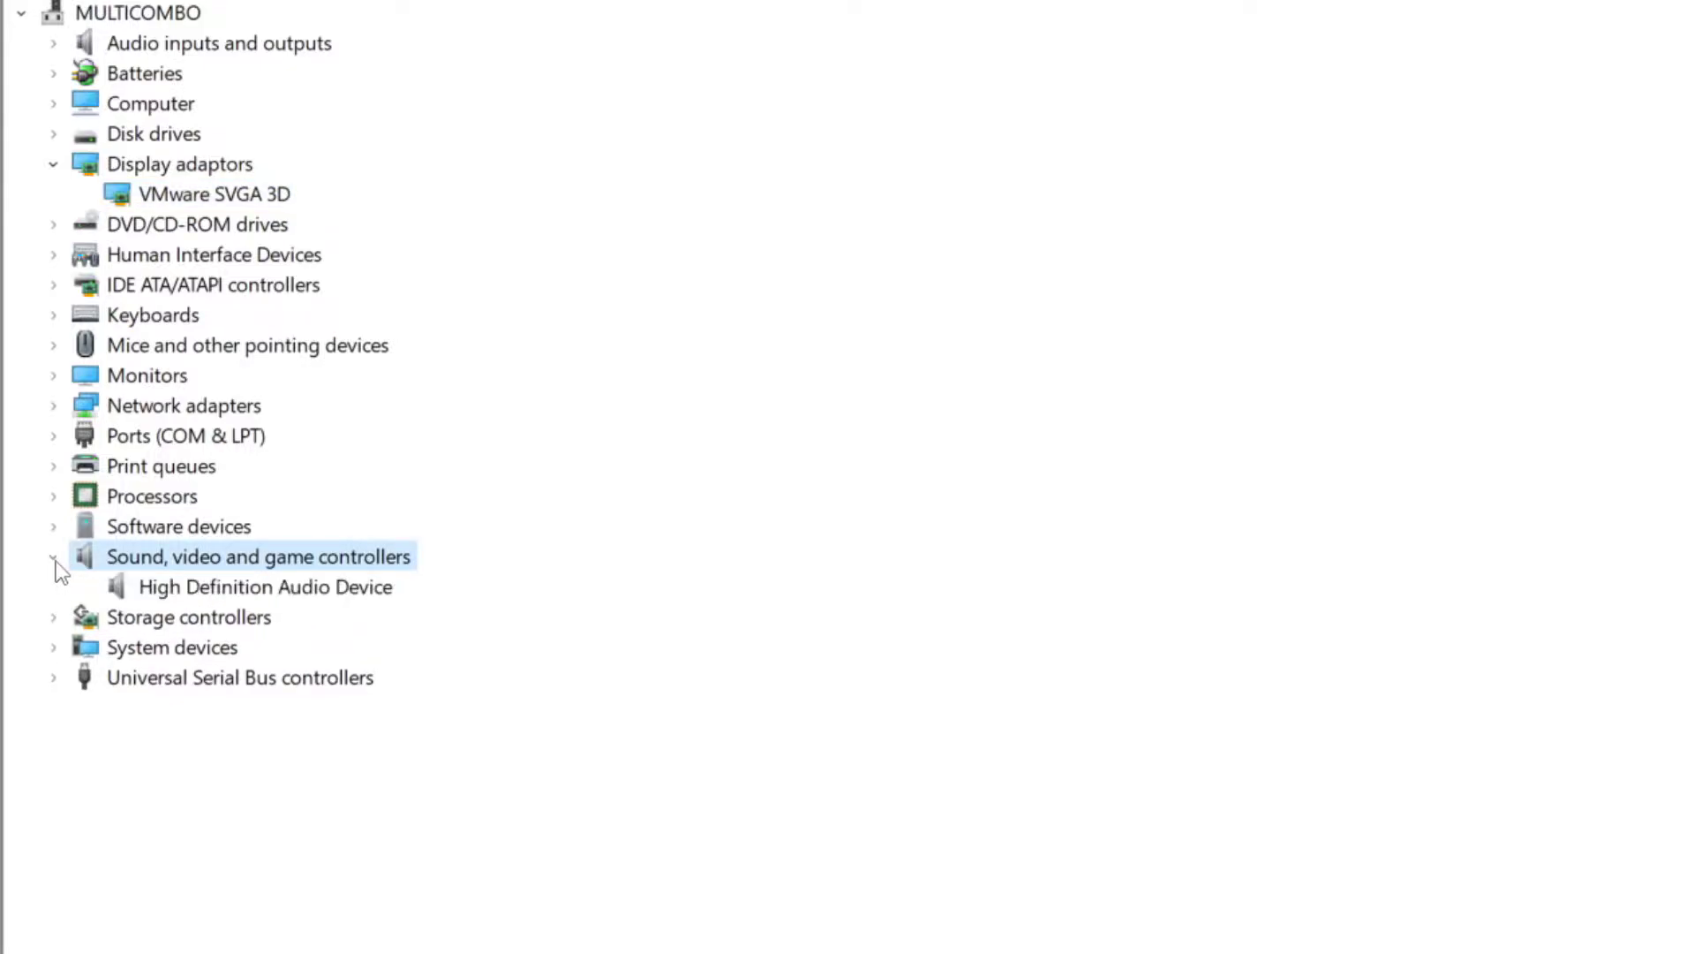
pyautogui.click(282, 592)
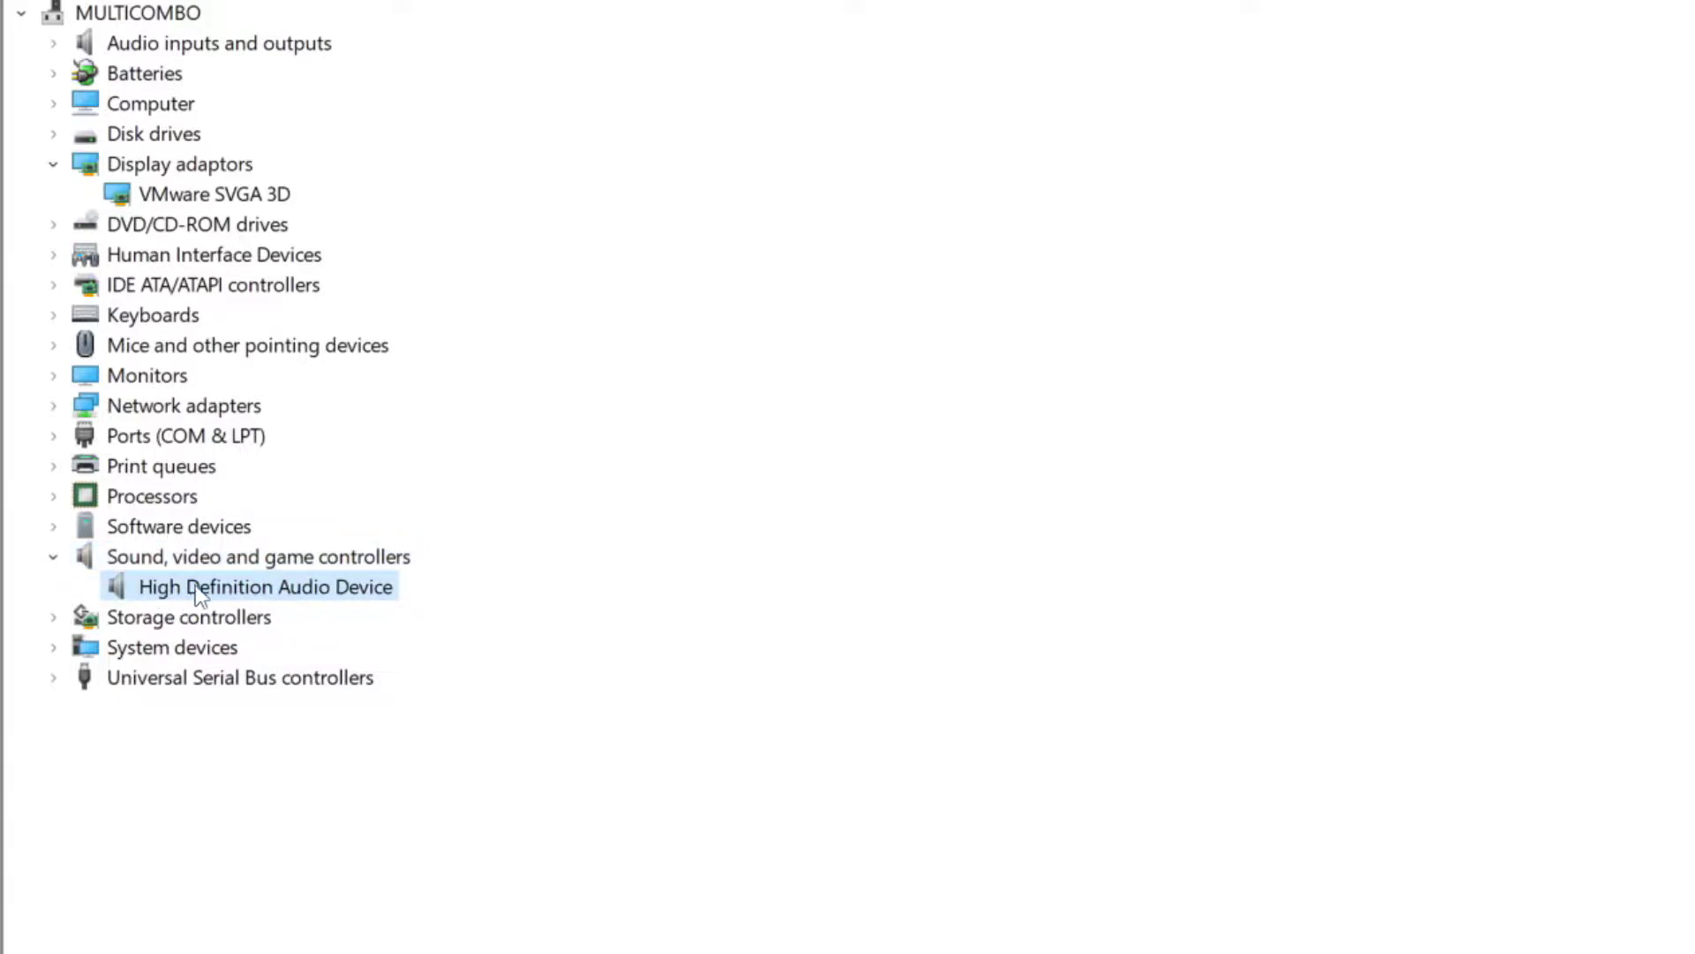
pyautogui.rightClick(251, 598)
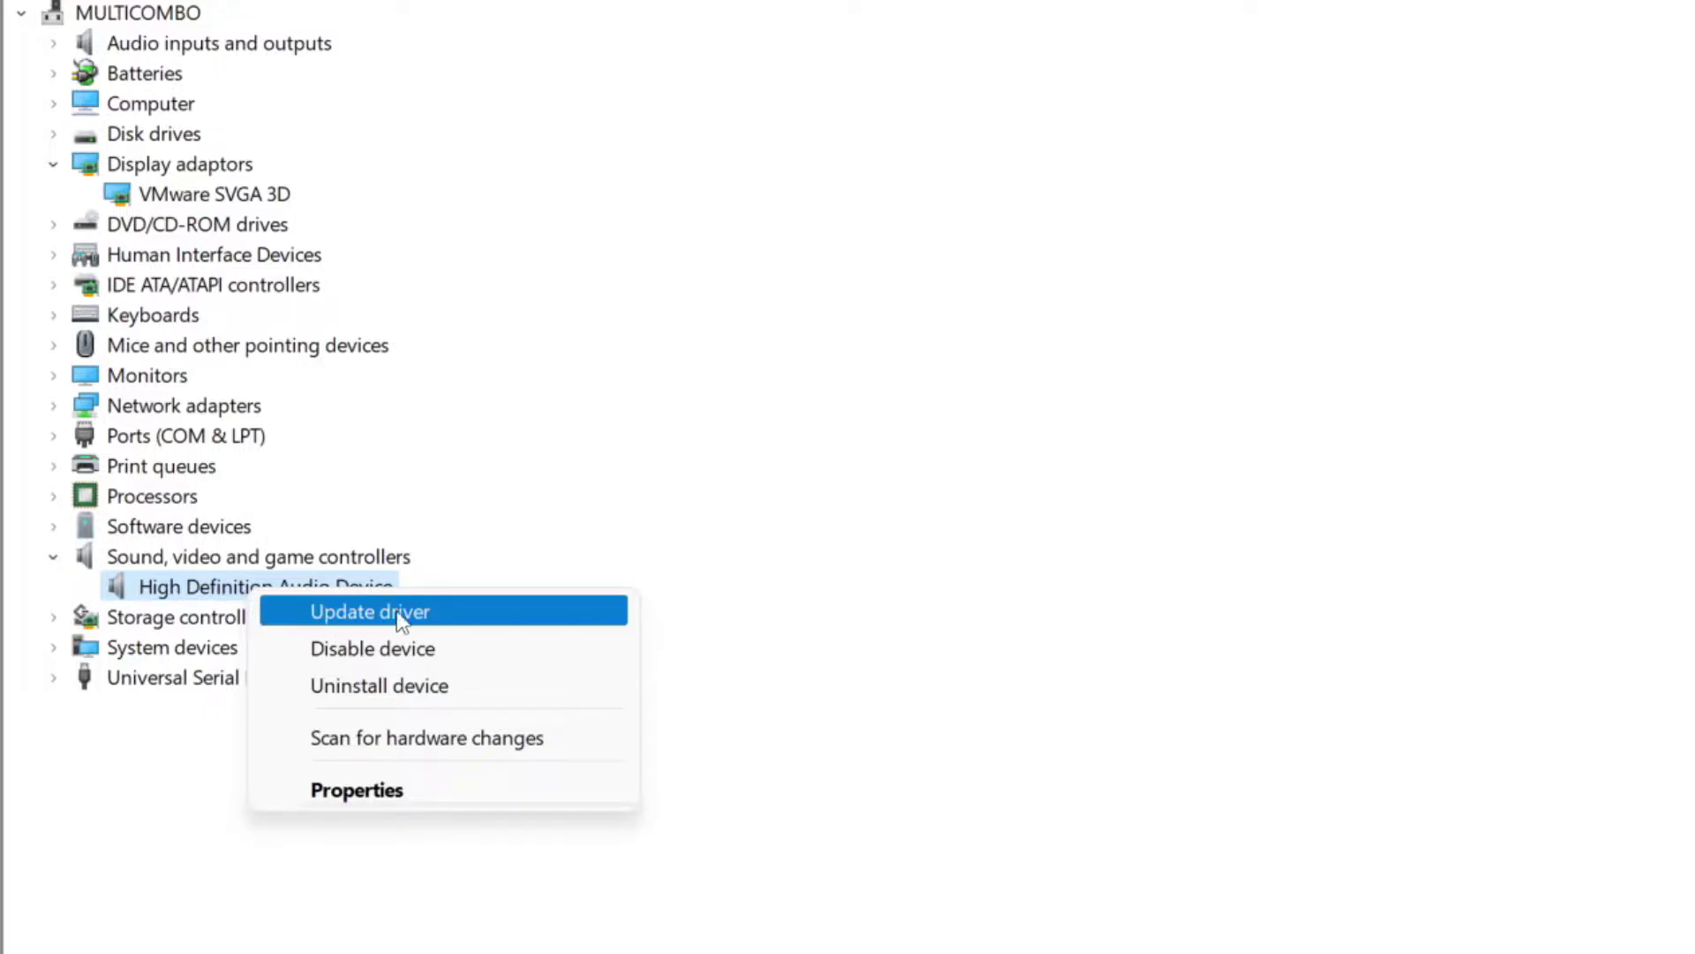
pyautogui.click(504, 622)
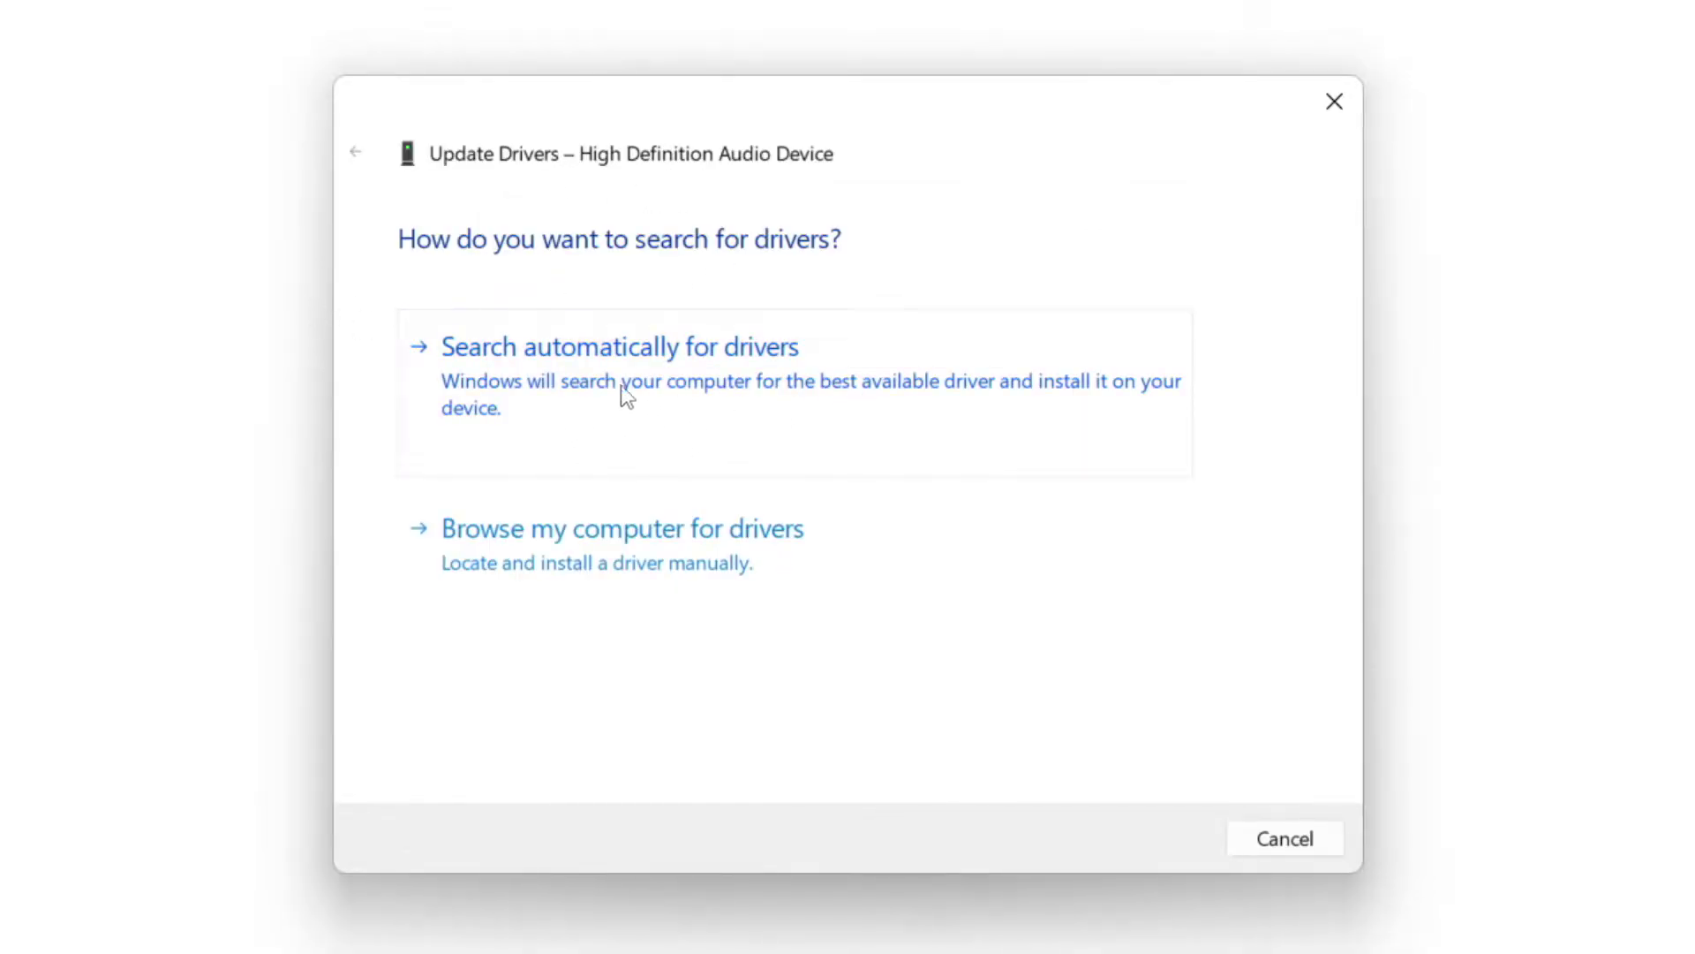
pyautogui.click(677, 390)
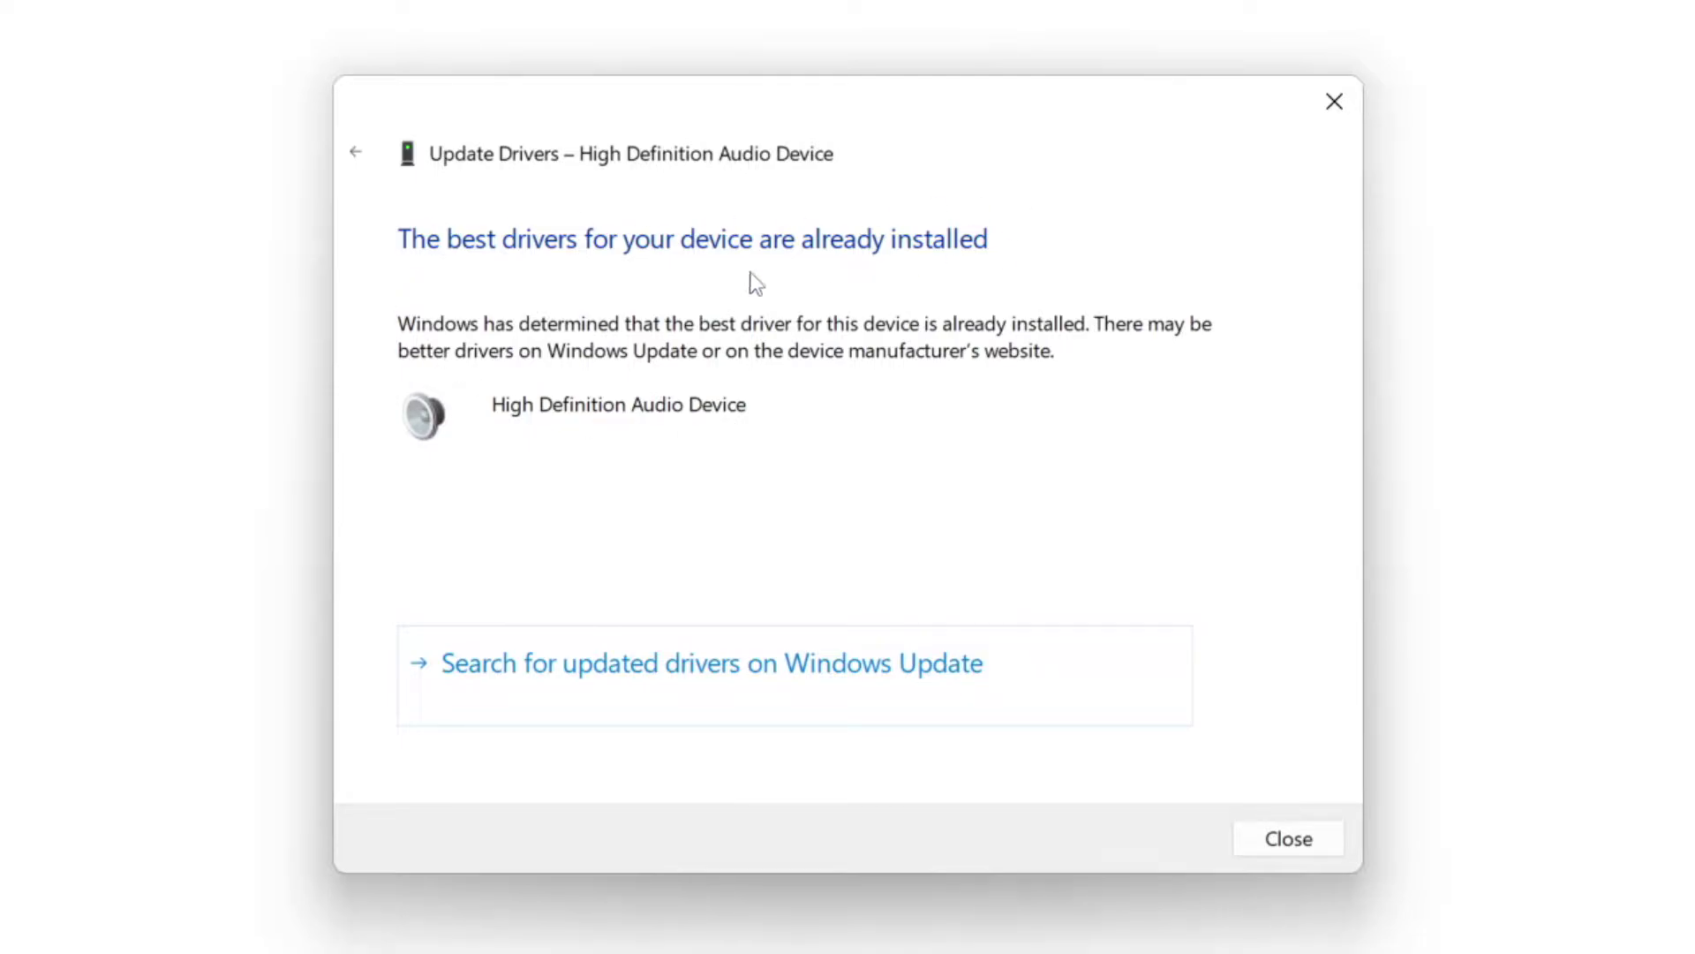
pyautogui.click(1291, 839)
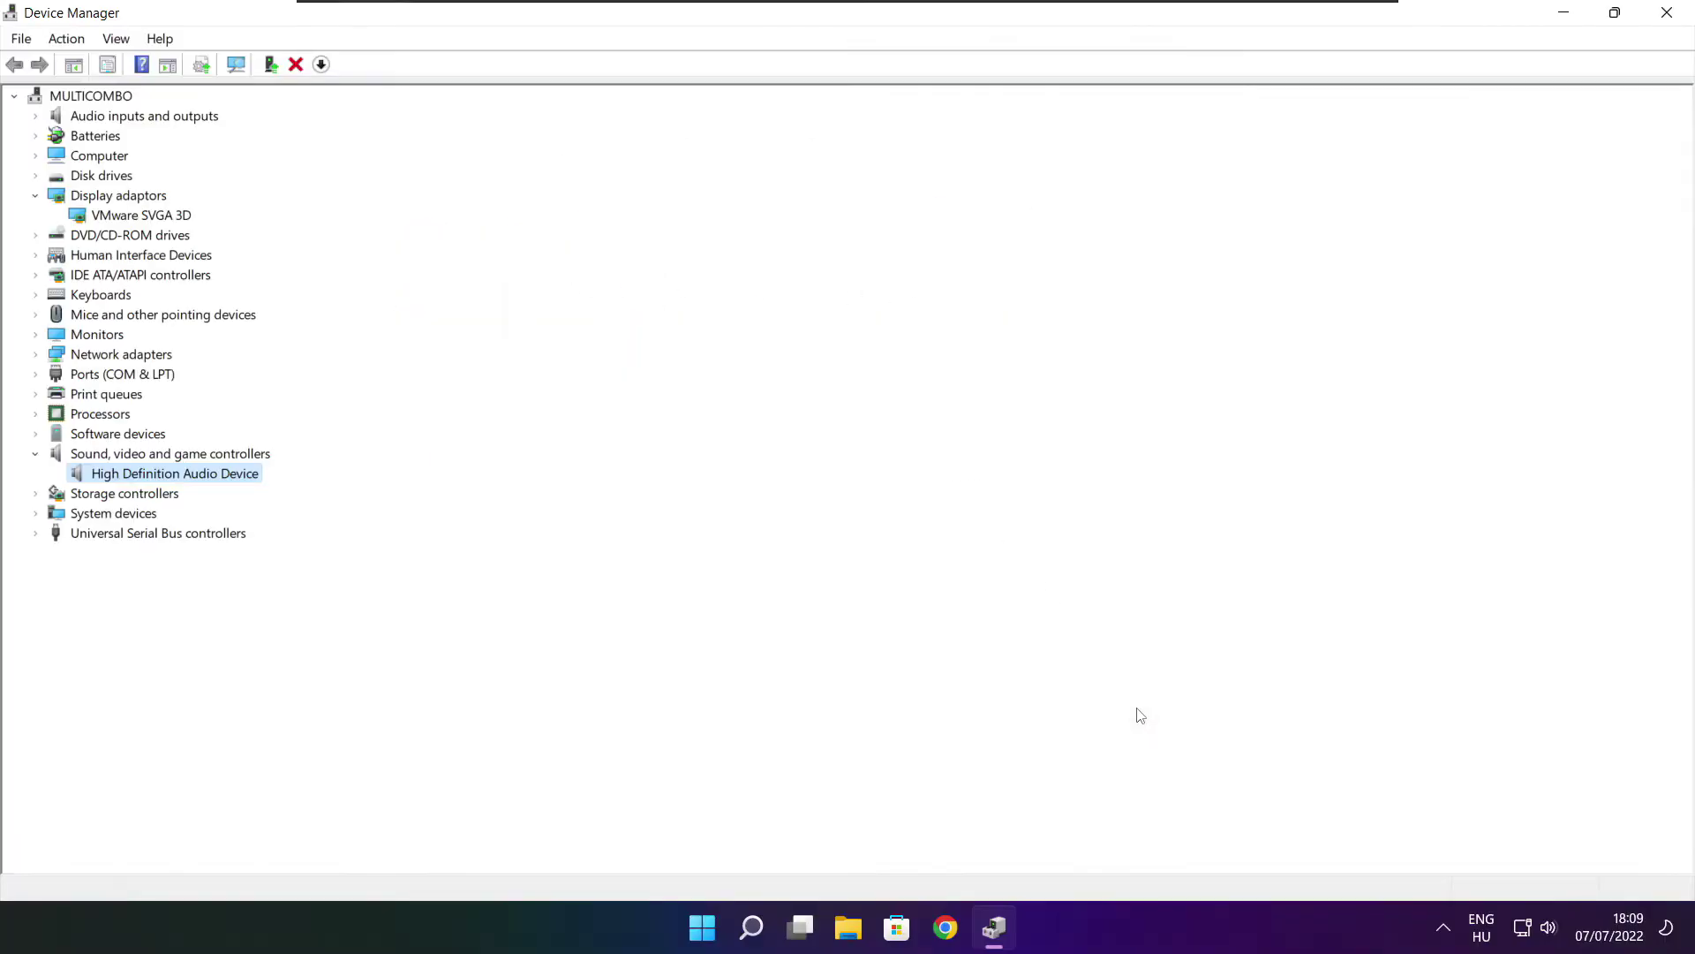
pyautogui.click(1668, 14)
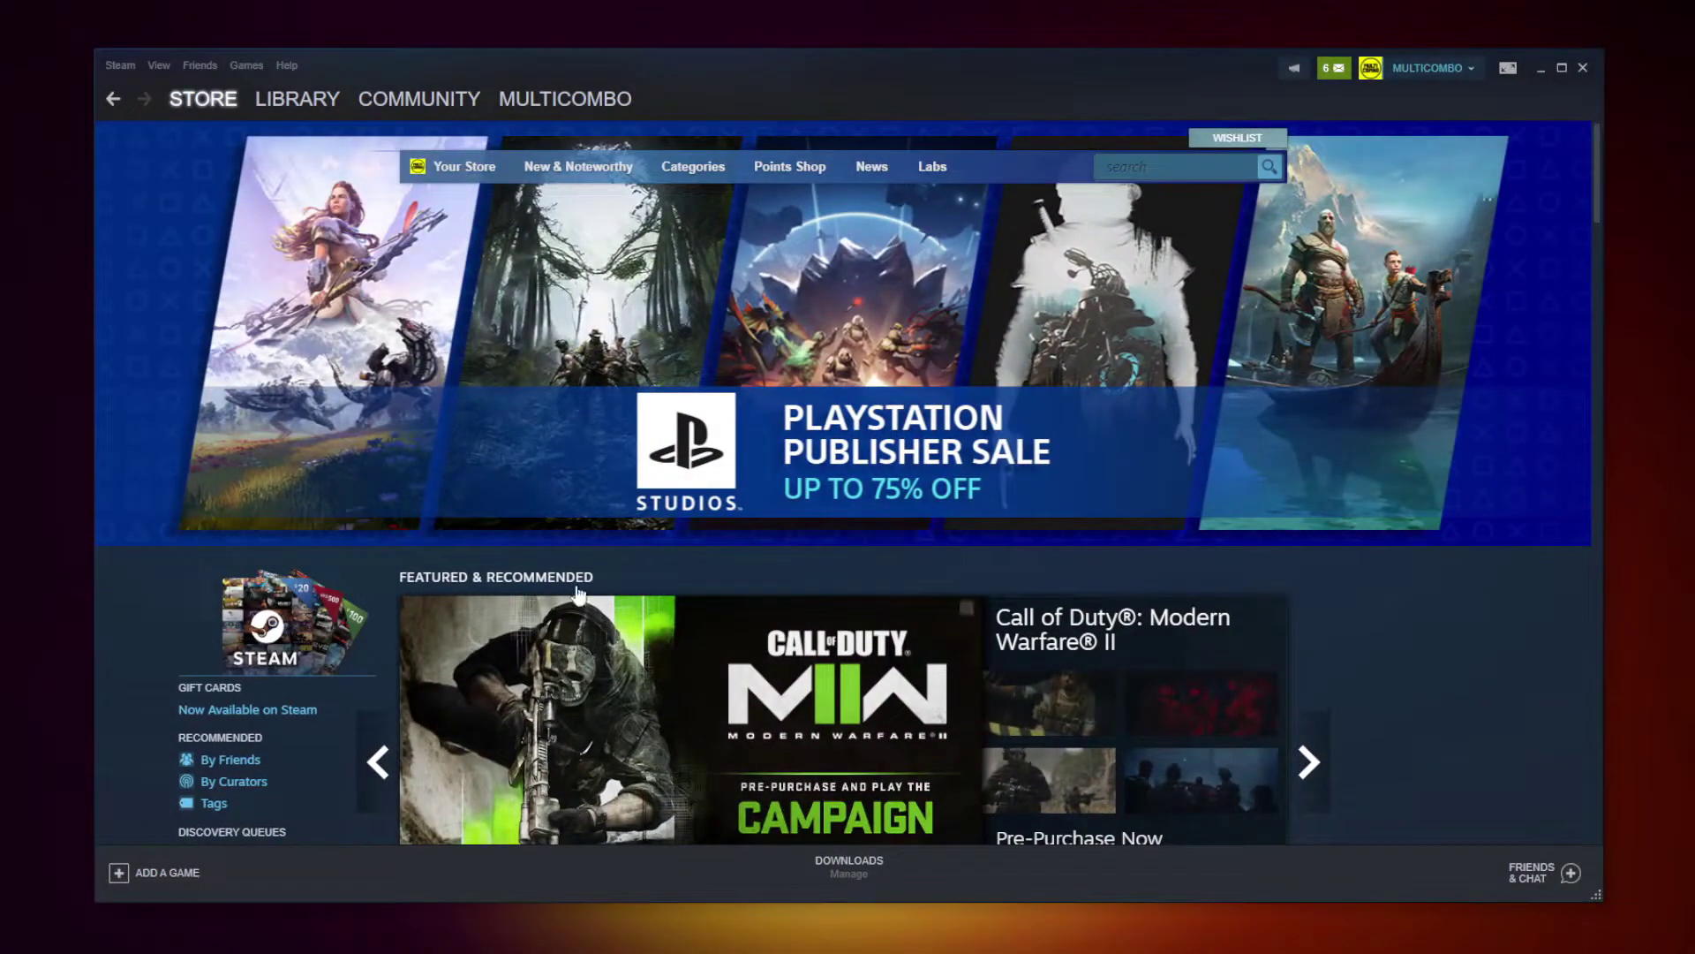
# Step: In the Steam library, verify the integrity of the local files of the favorite game labelled NOT WORKING GAME
pyautogui.moveTo(311, 124)
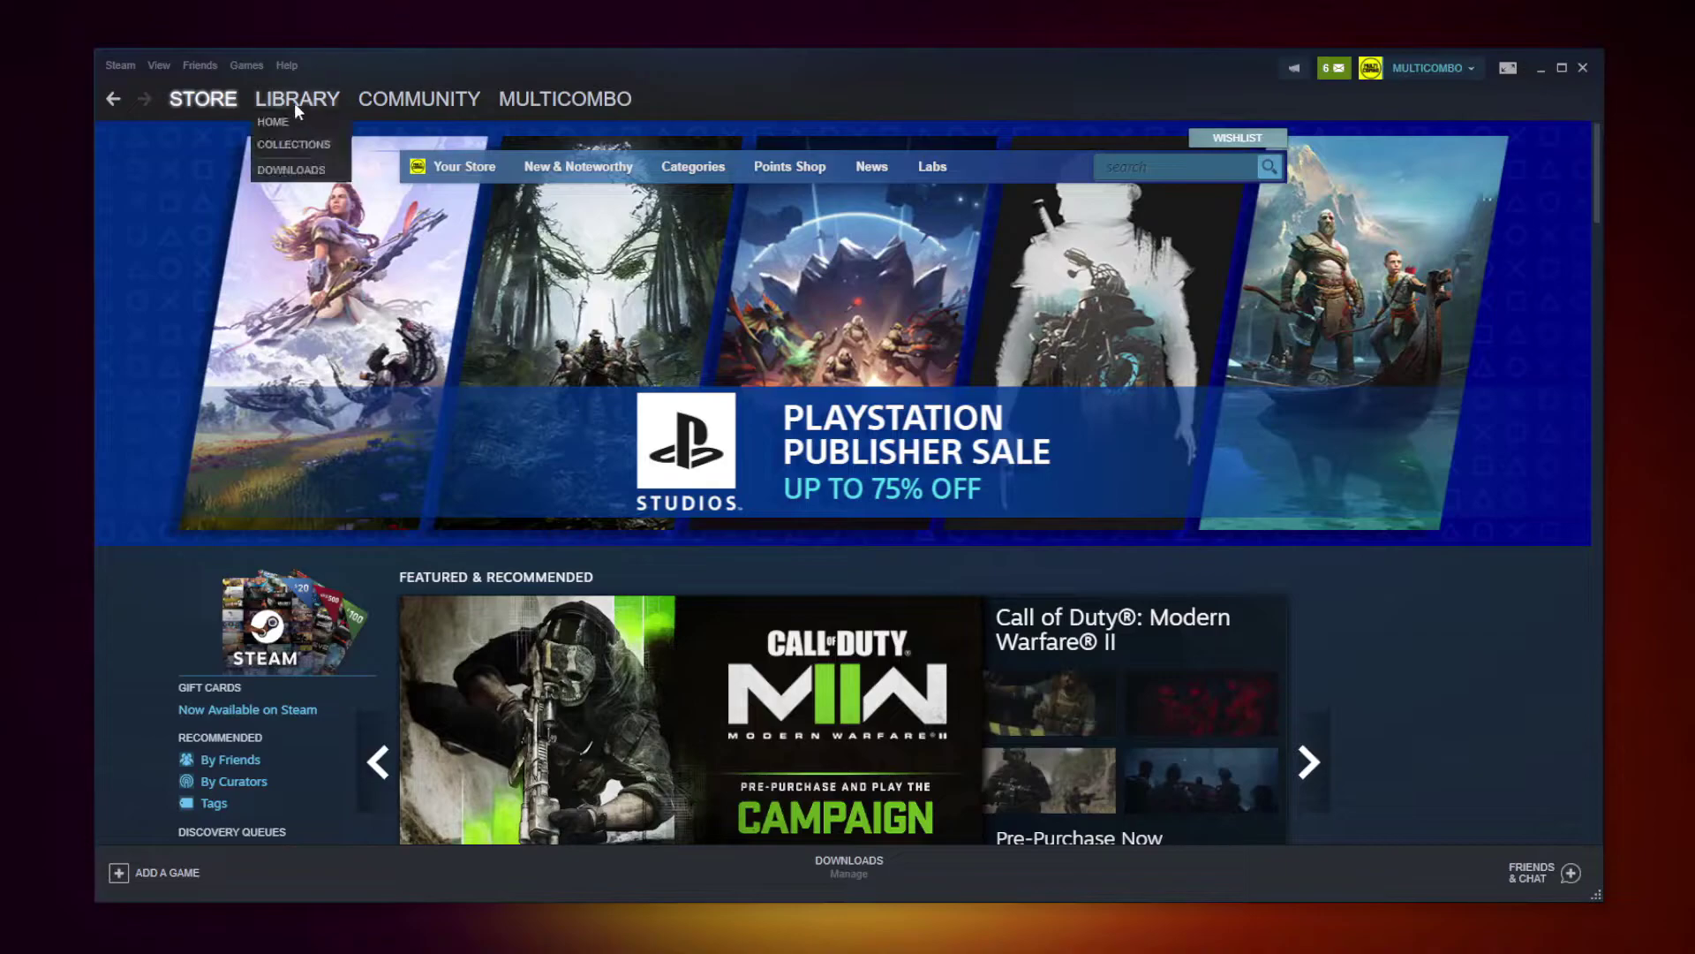
pyautogui.click(292, 101)
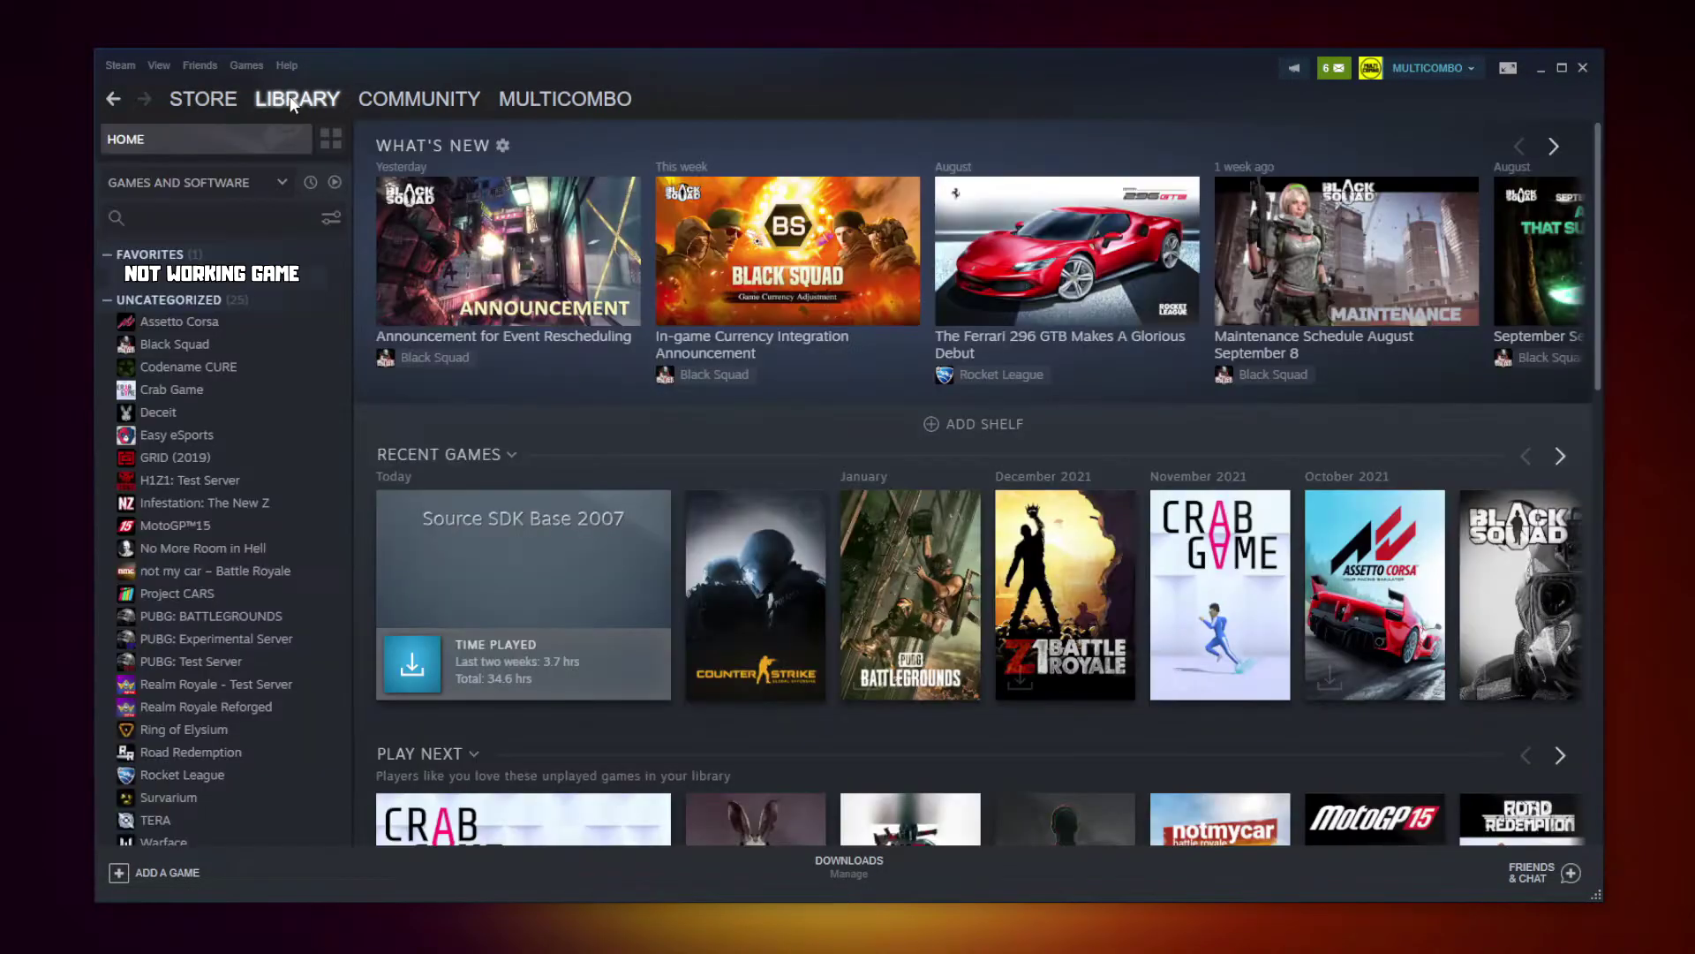
pyautogui.rightClick(333, 288)
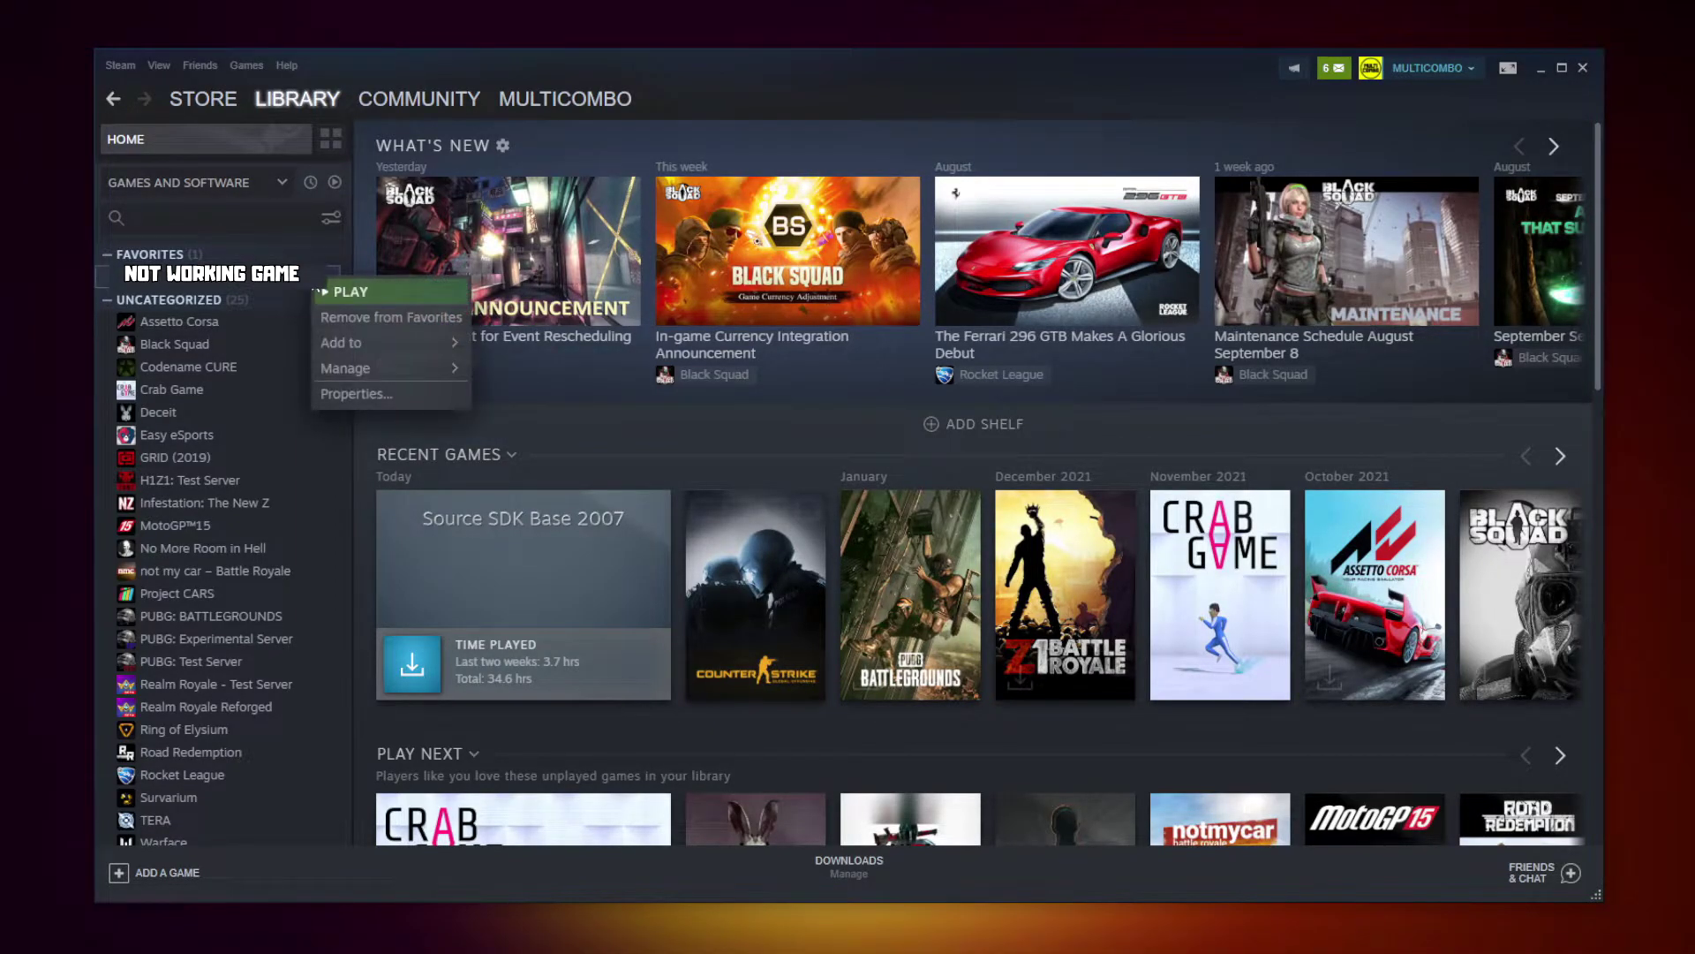
pyautogui.click(378, 391)
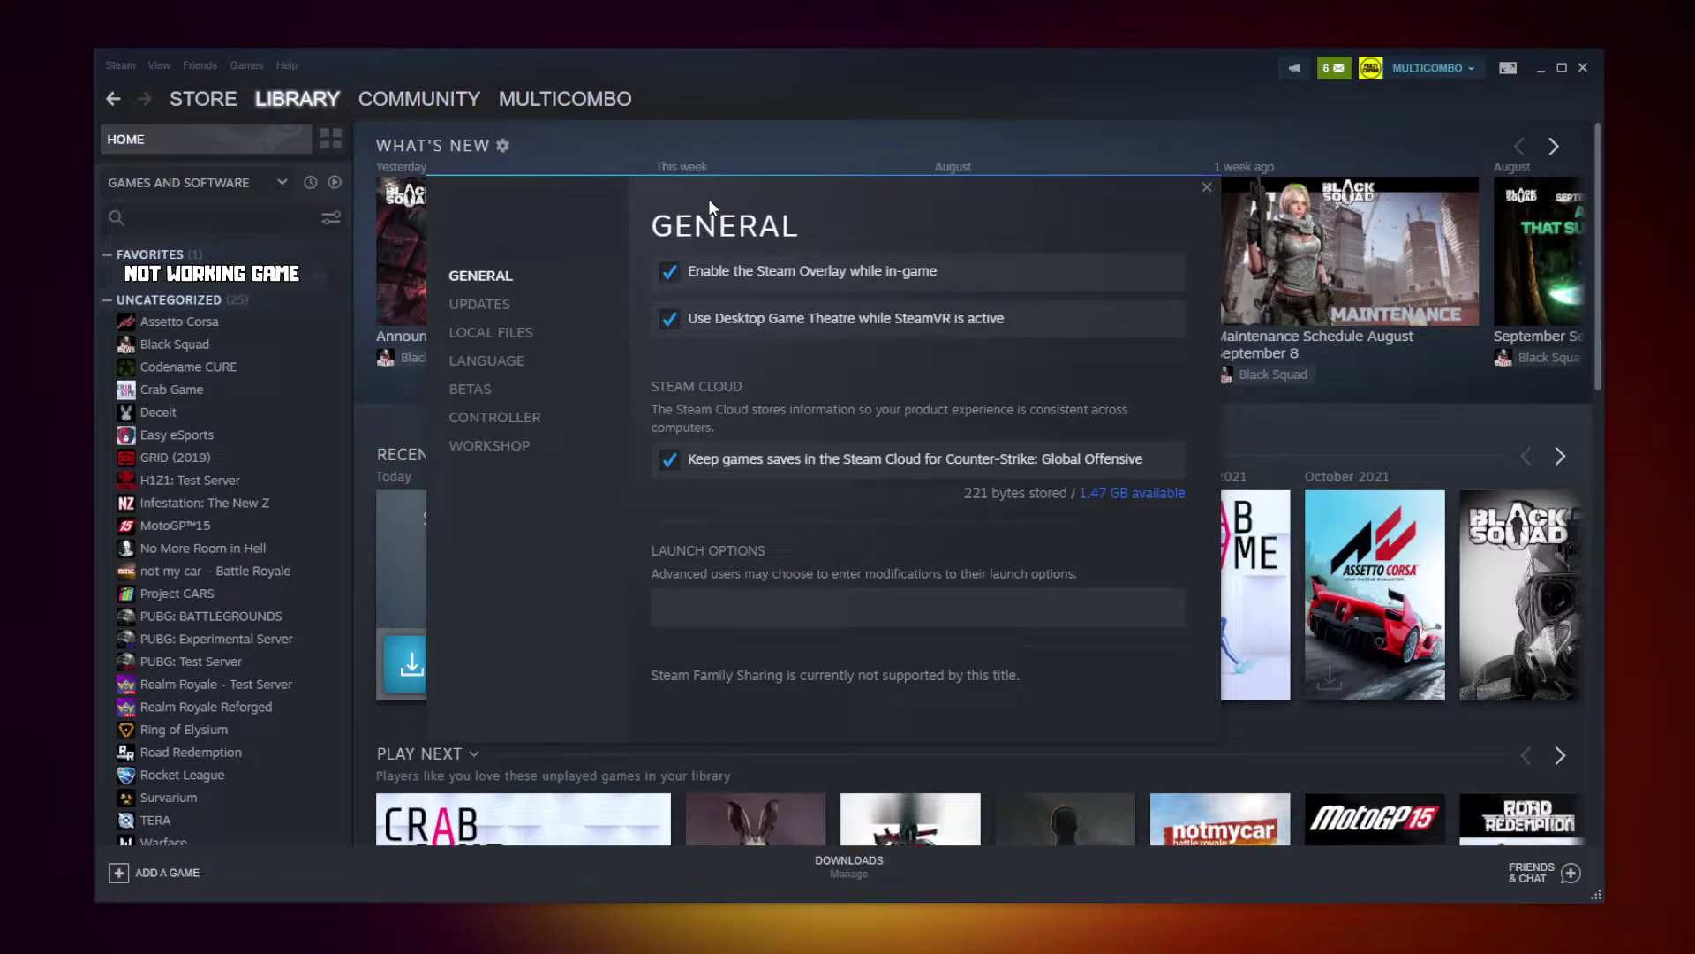
pyautogui.click(497, 333)
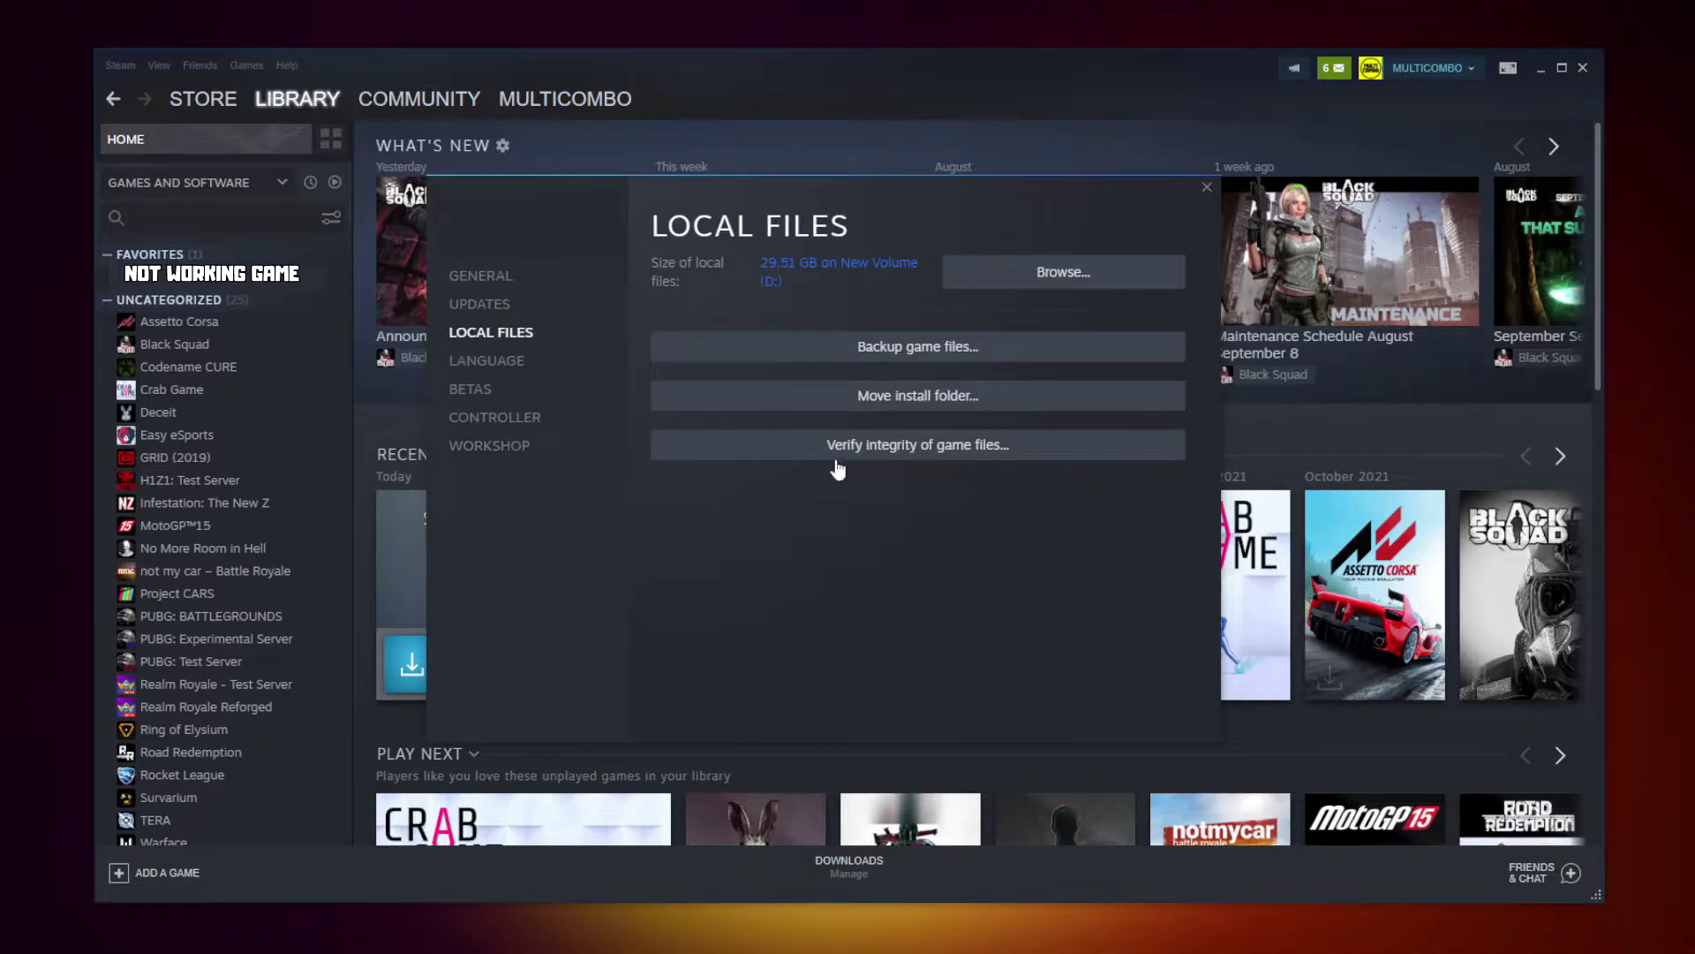
pyautogui.click(924, 448)
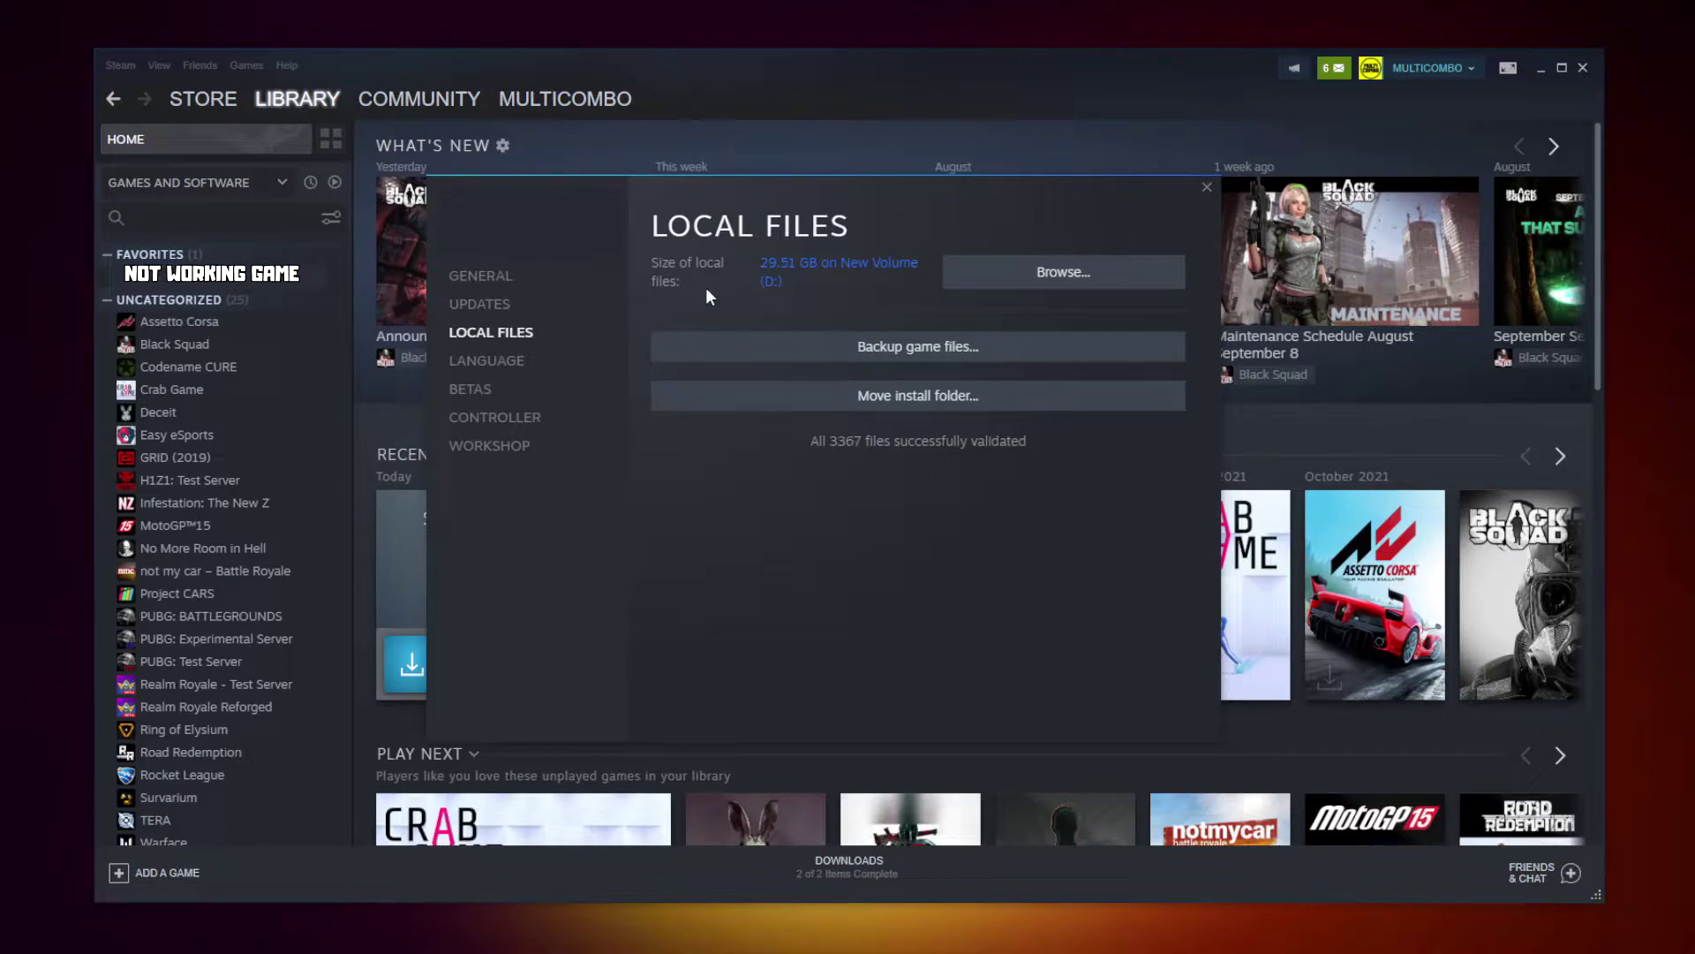
# Step: Browse to the game's install folder and open the compatibility properties of the application file labelled NOT WORKING GAME
pyautogui.click(1069, 281)
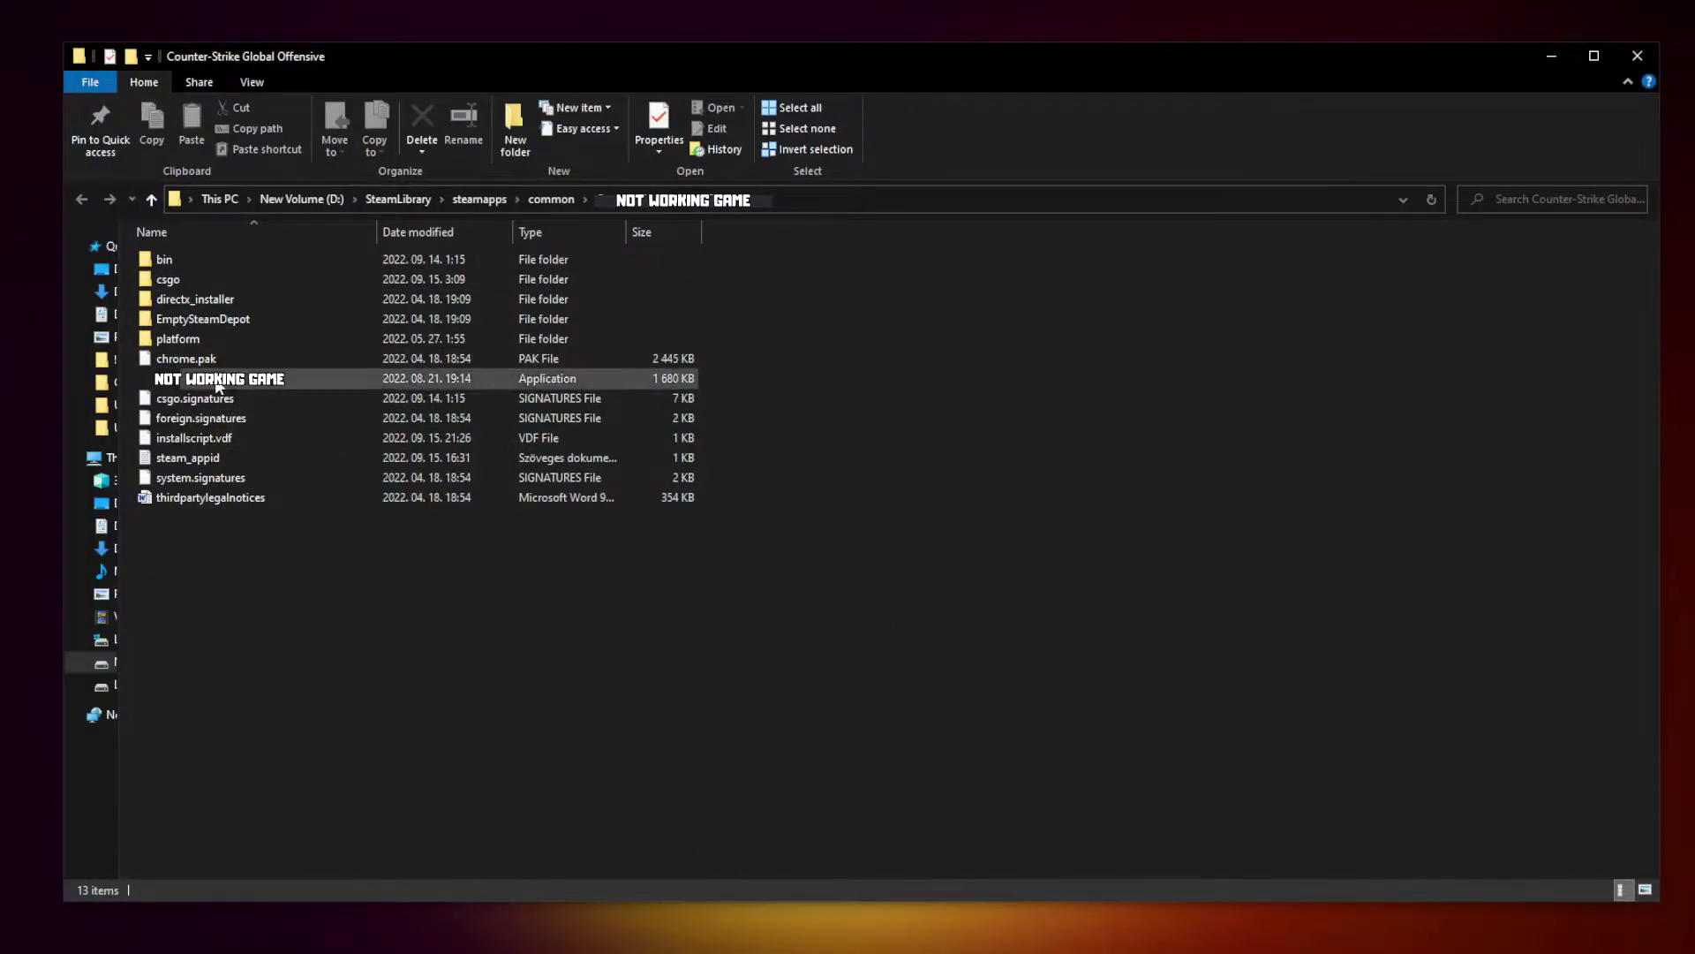
pyautogui.click(395, 381)
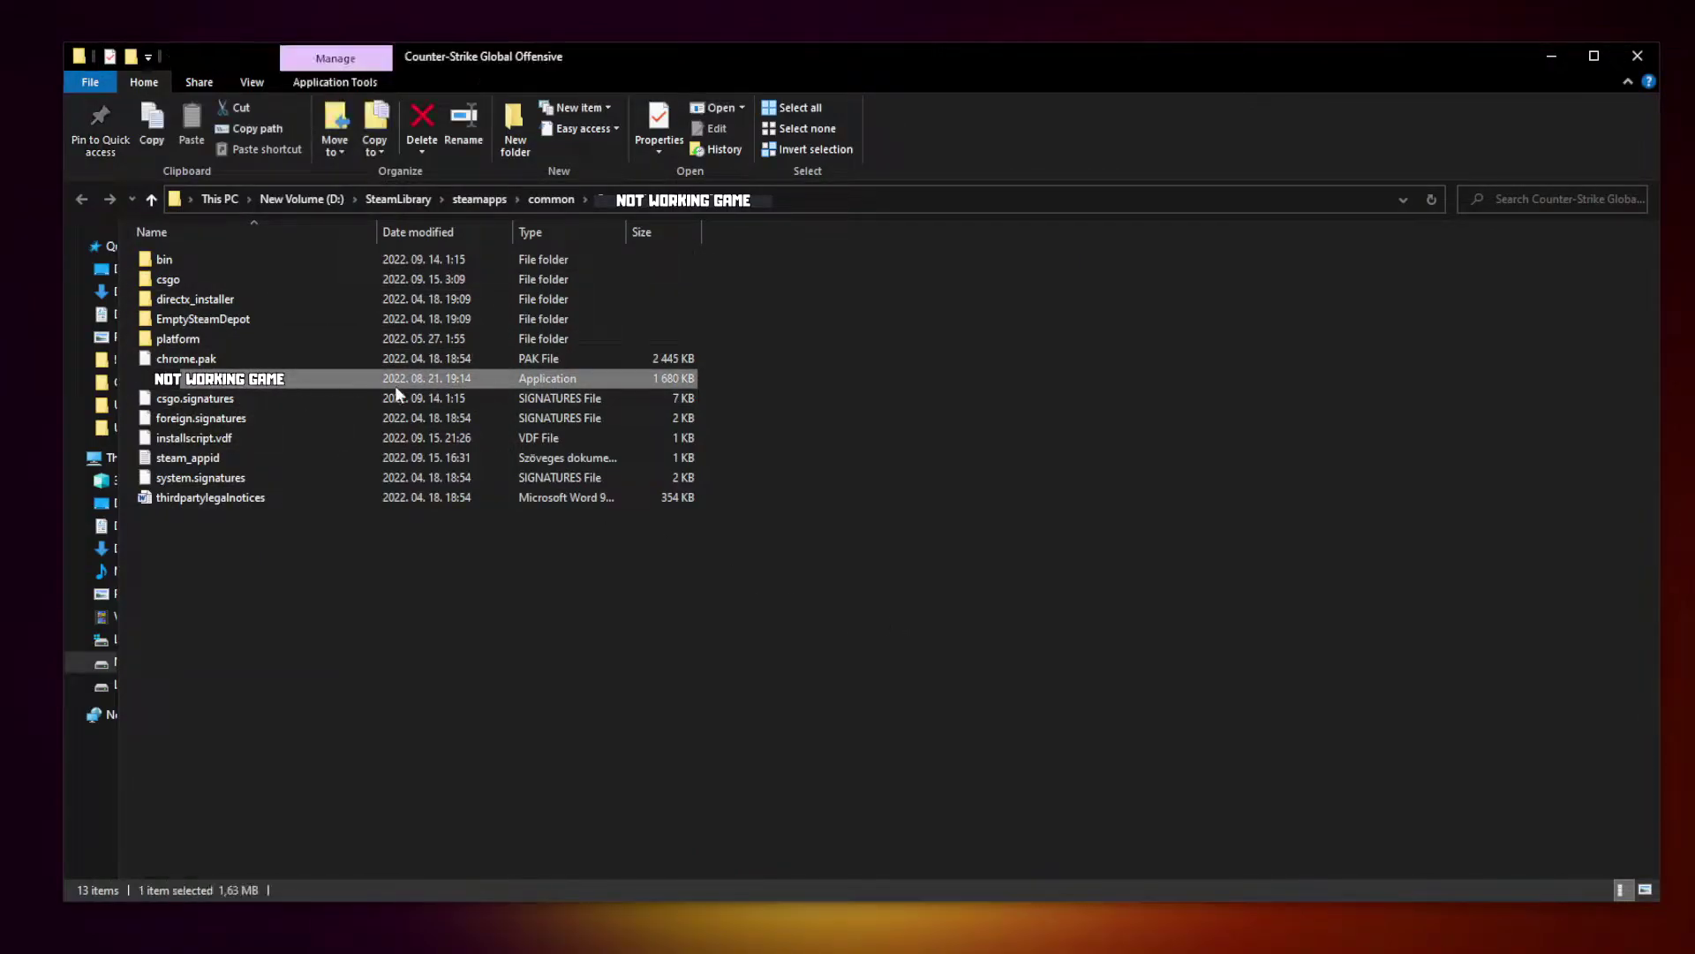
pyautogui.rightClick(339, 380)
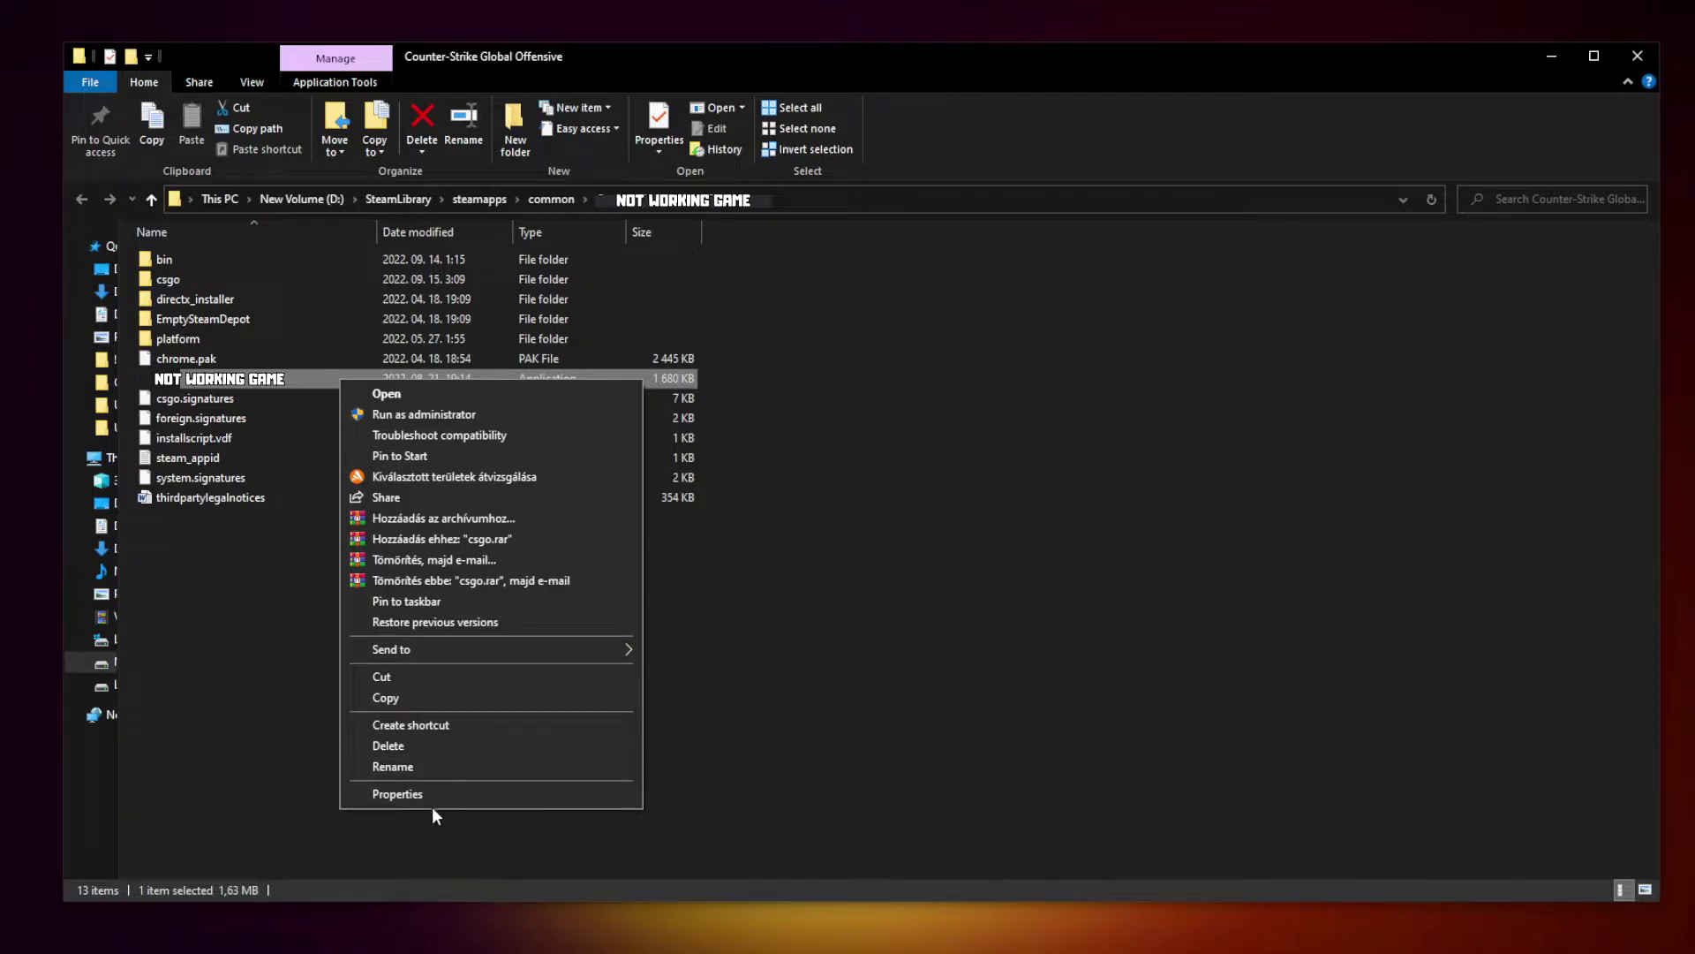
pyautogui.click(489, 791)
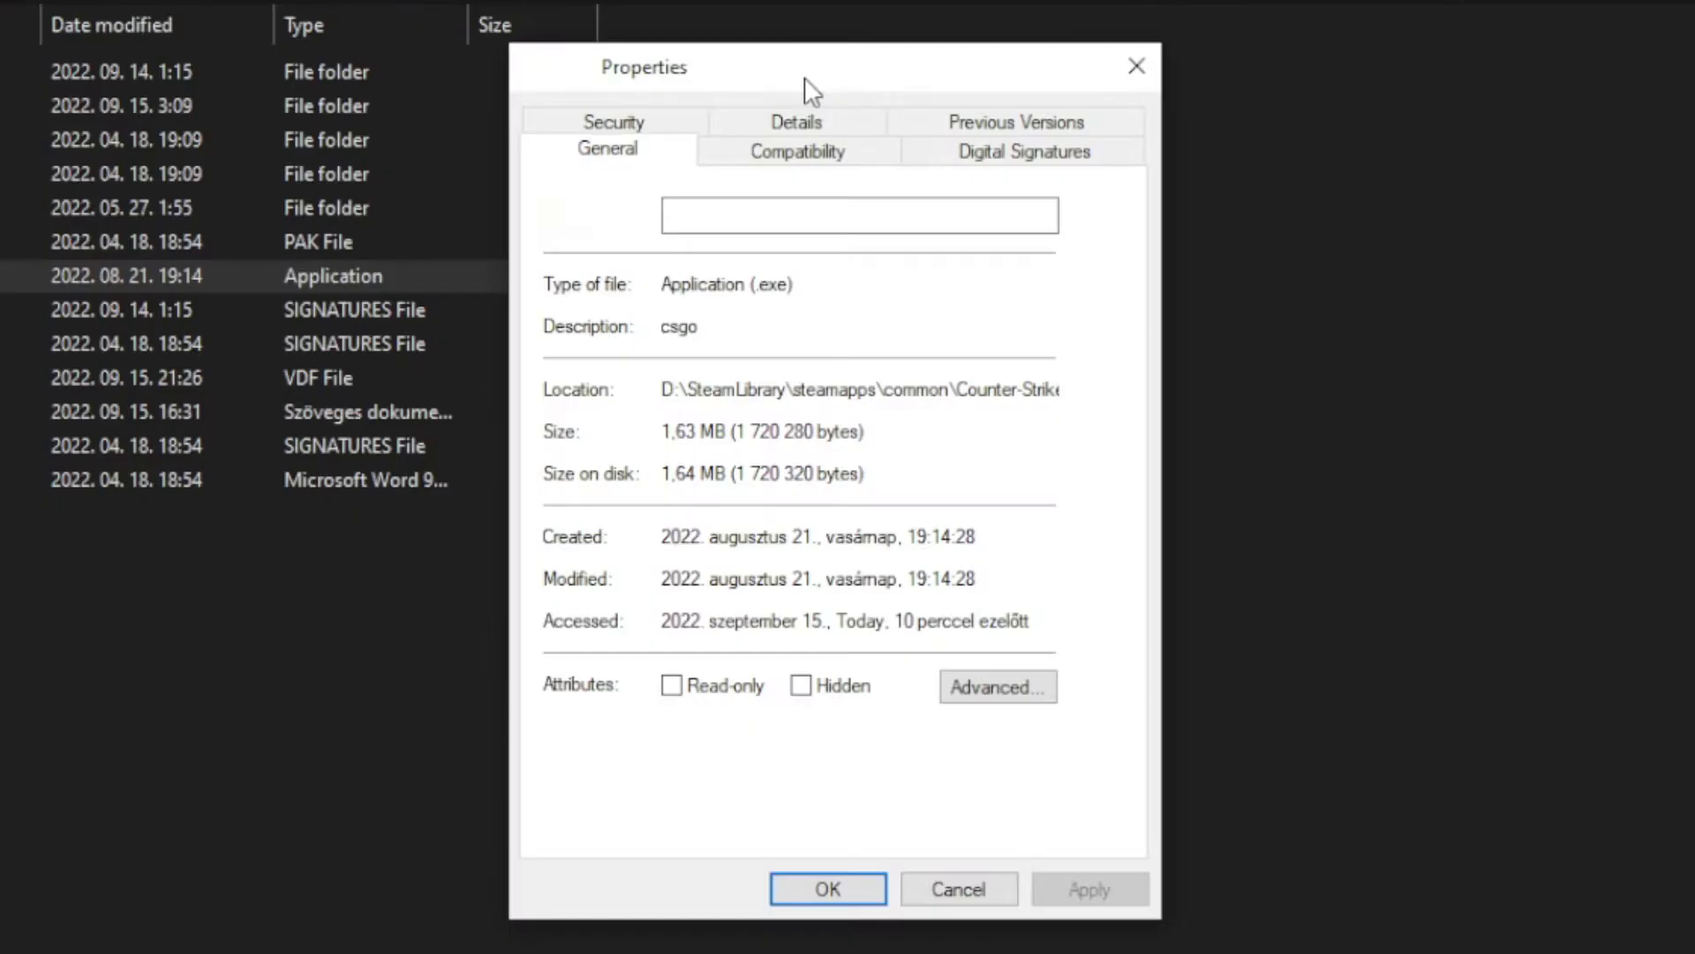
pyautogui.click(814, 161)
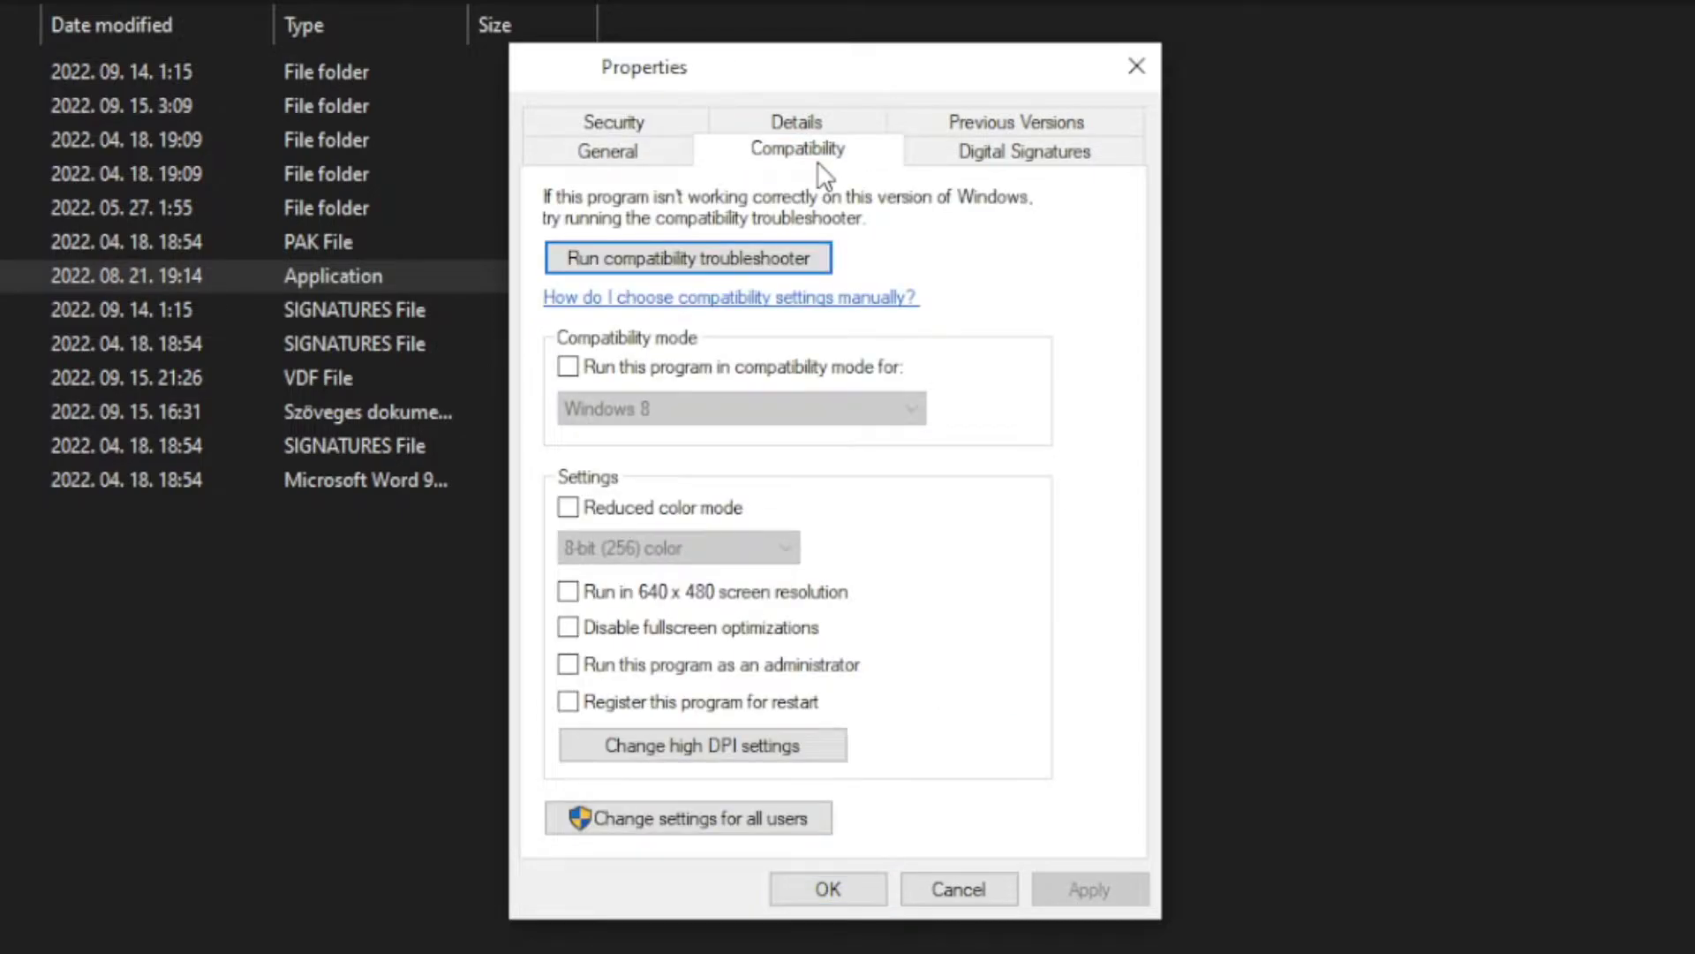
# Step: Set the game executable to run in Windows 8 compatibility mode, with fullscreen optimizations disabled and administrator rights, and apply the changes
pyautogui.click(570, 369)
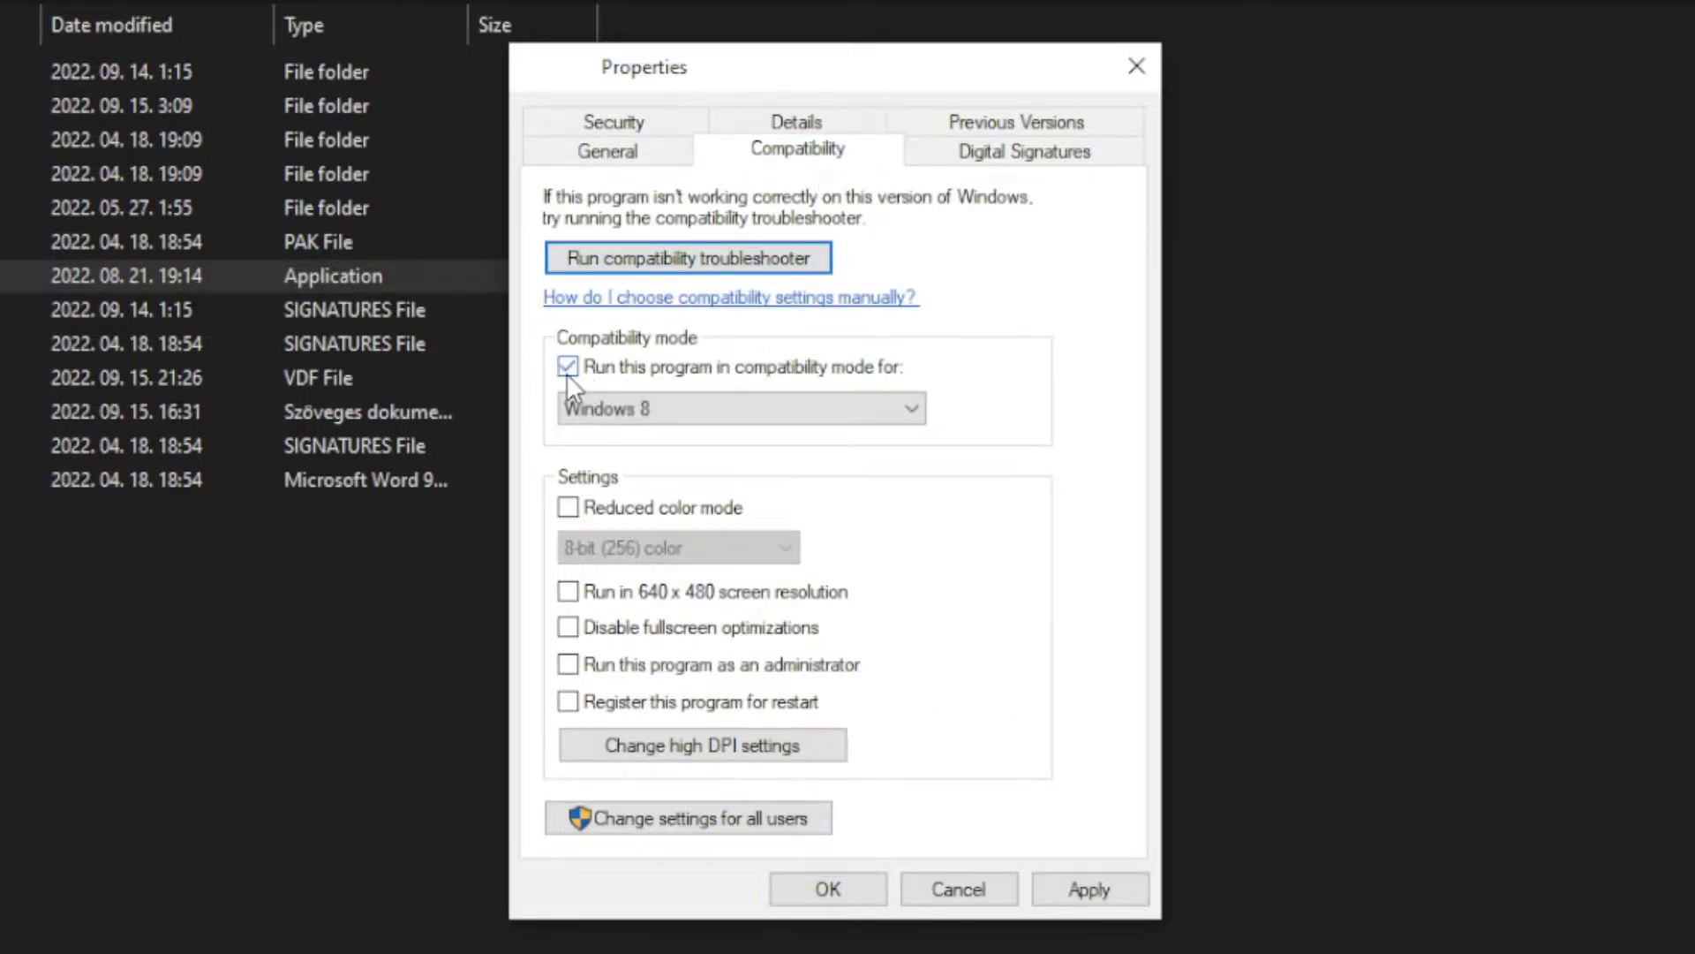
pyautogui.click(657, 406)
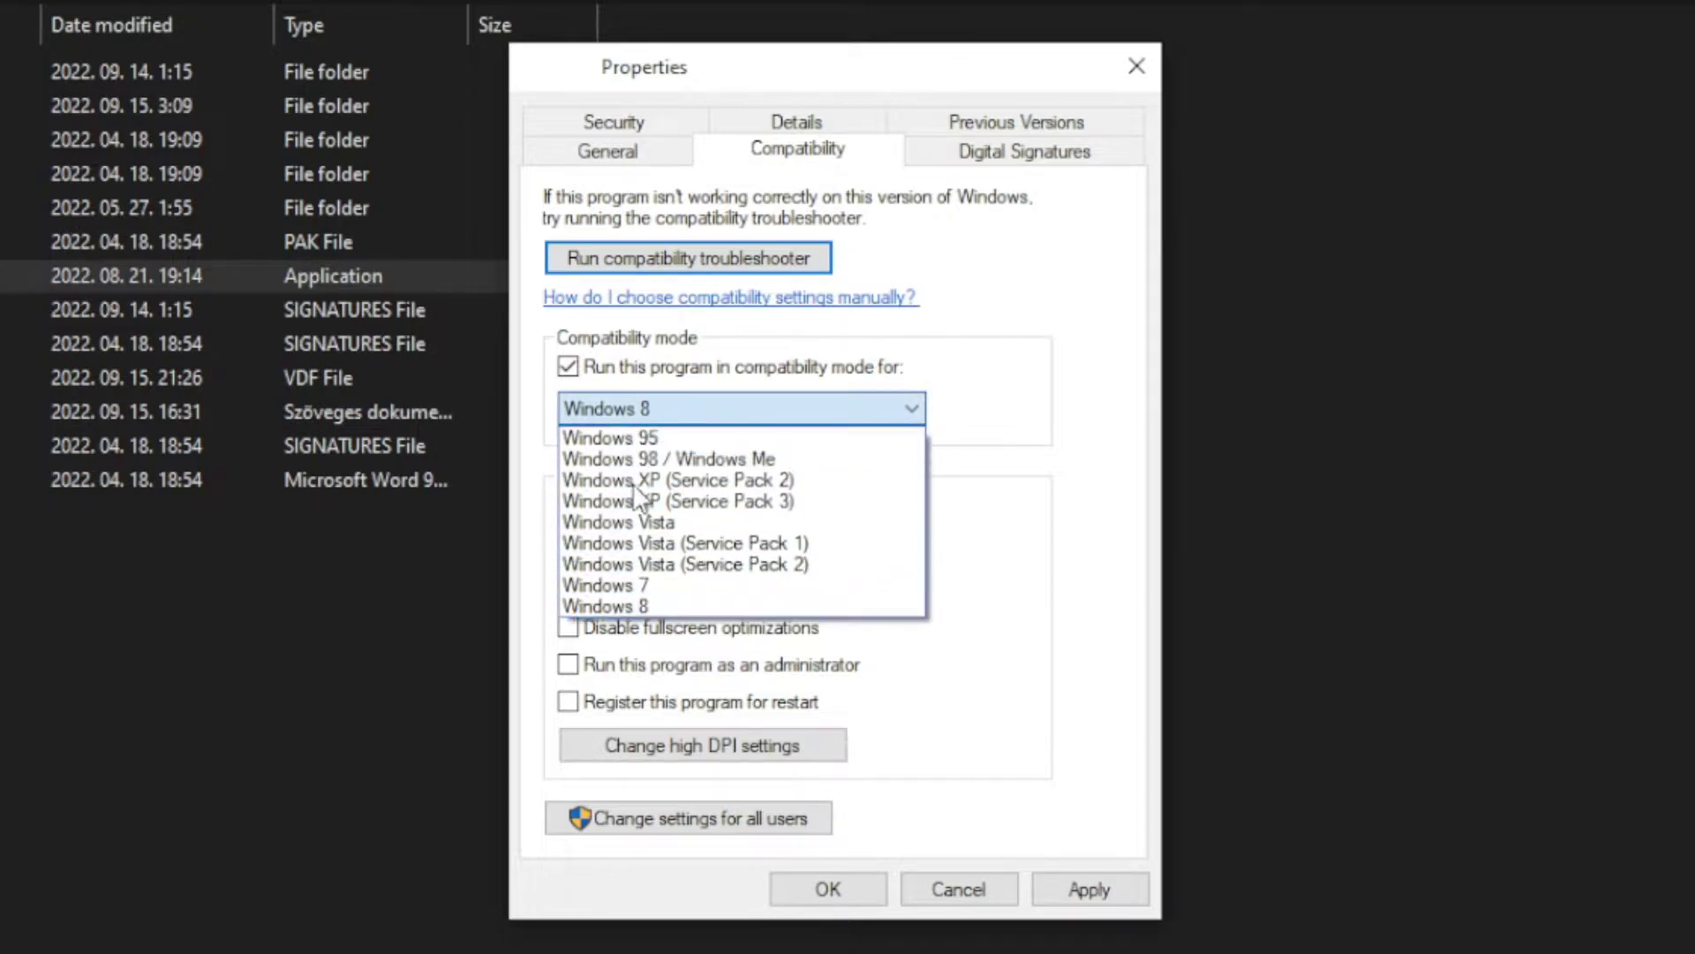
pyautogui.click(652, 606)
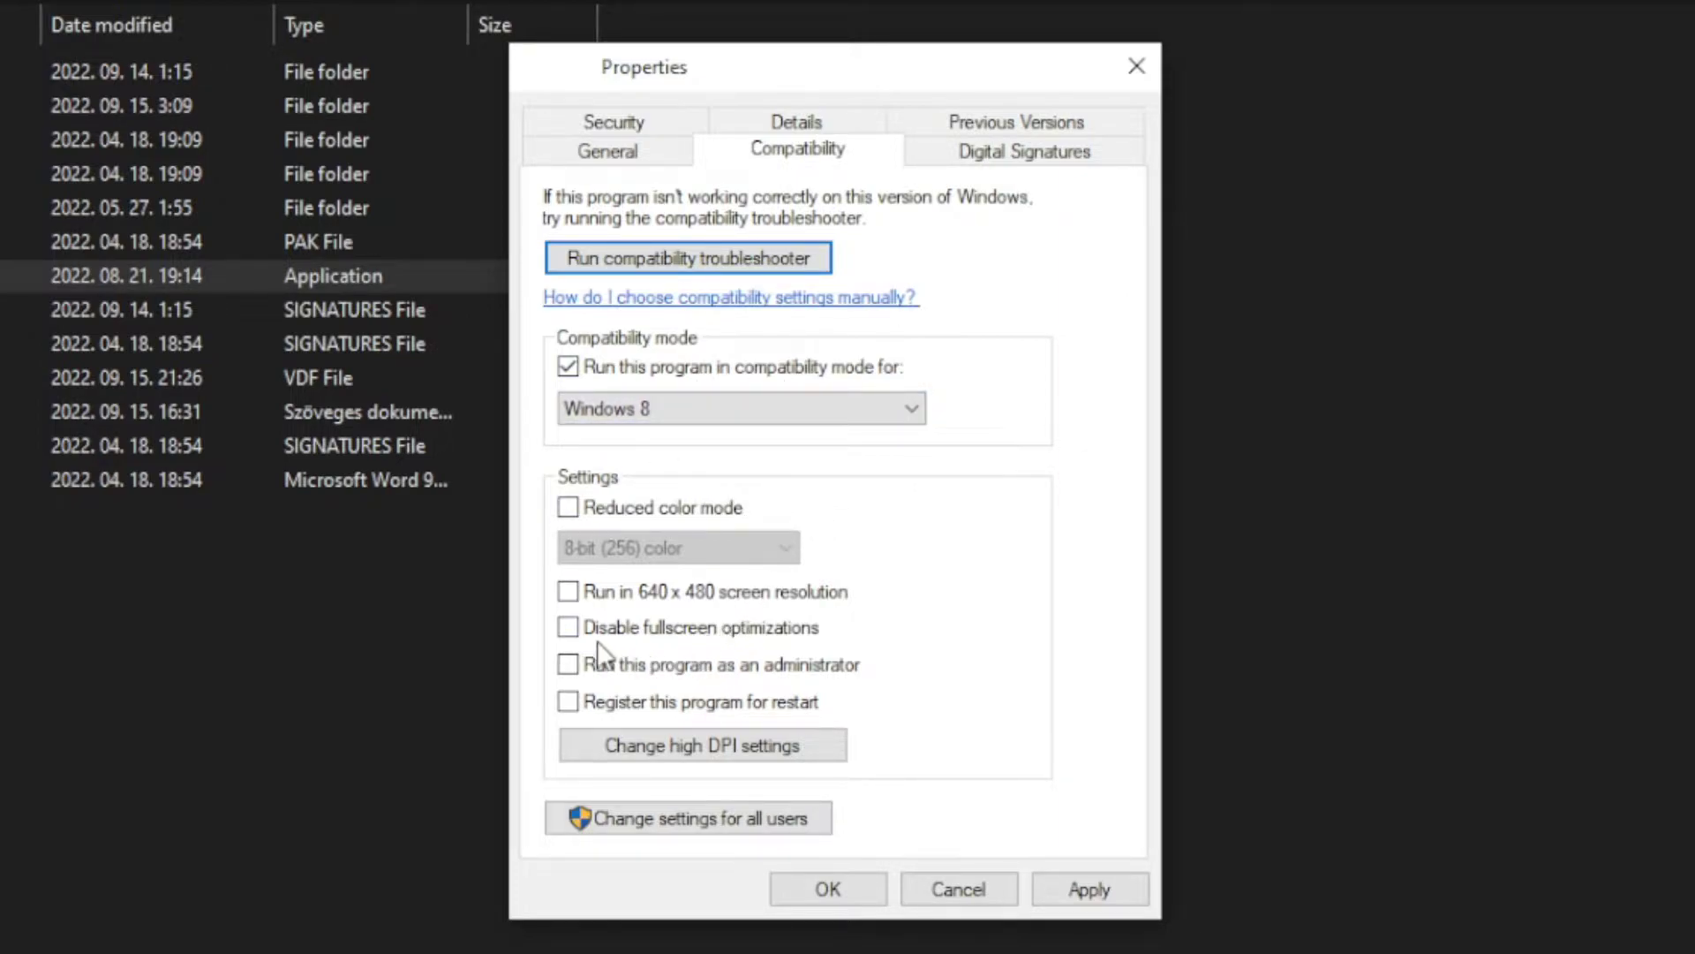
pyautogui.click(687, 634)
pyautogui.click(817, 669)
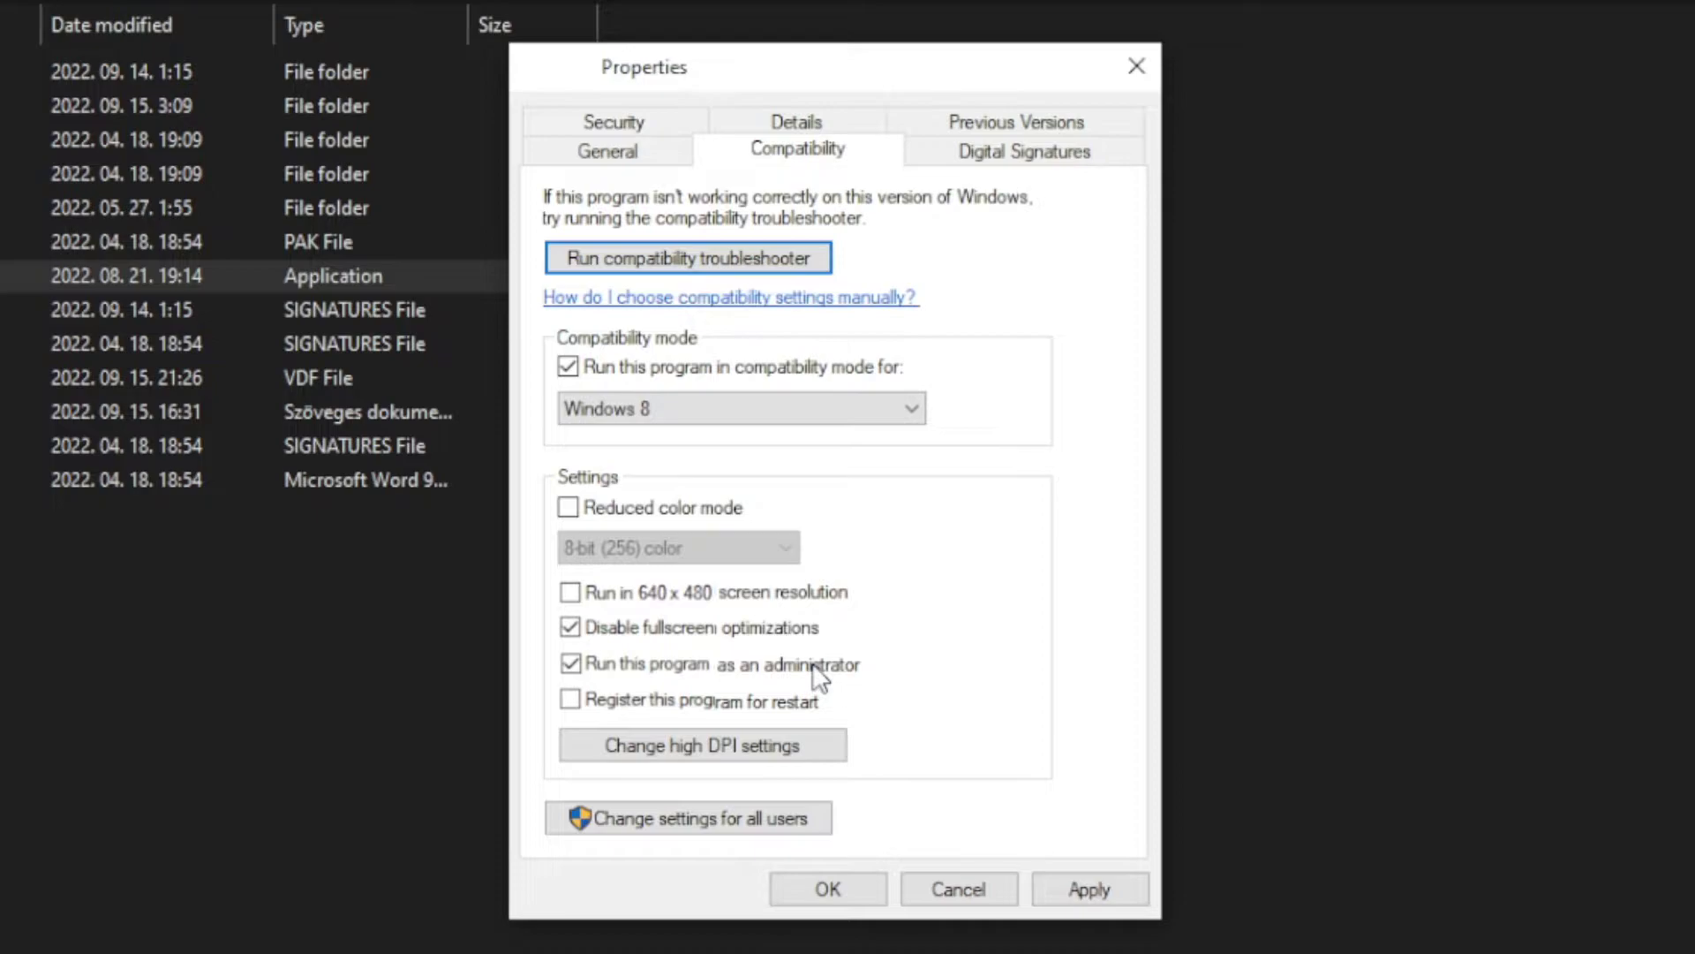
pyautogui.click(1099, 890)
pyautogui.click(829, 892)
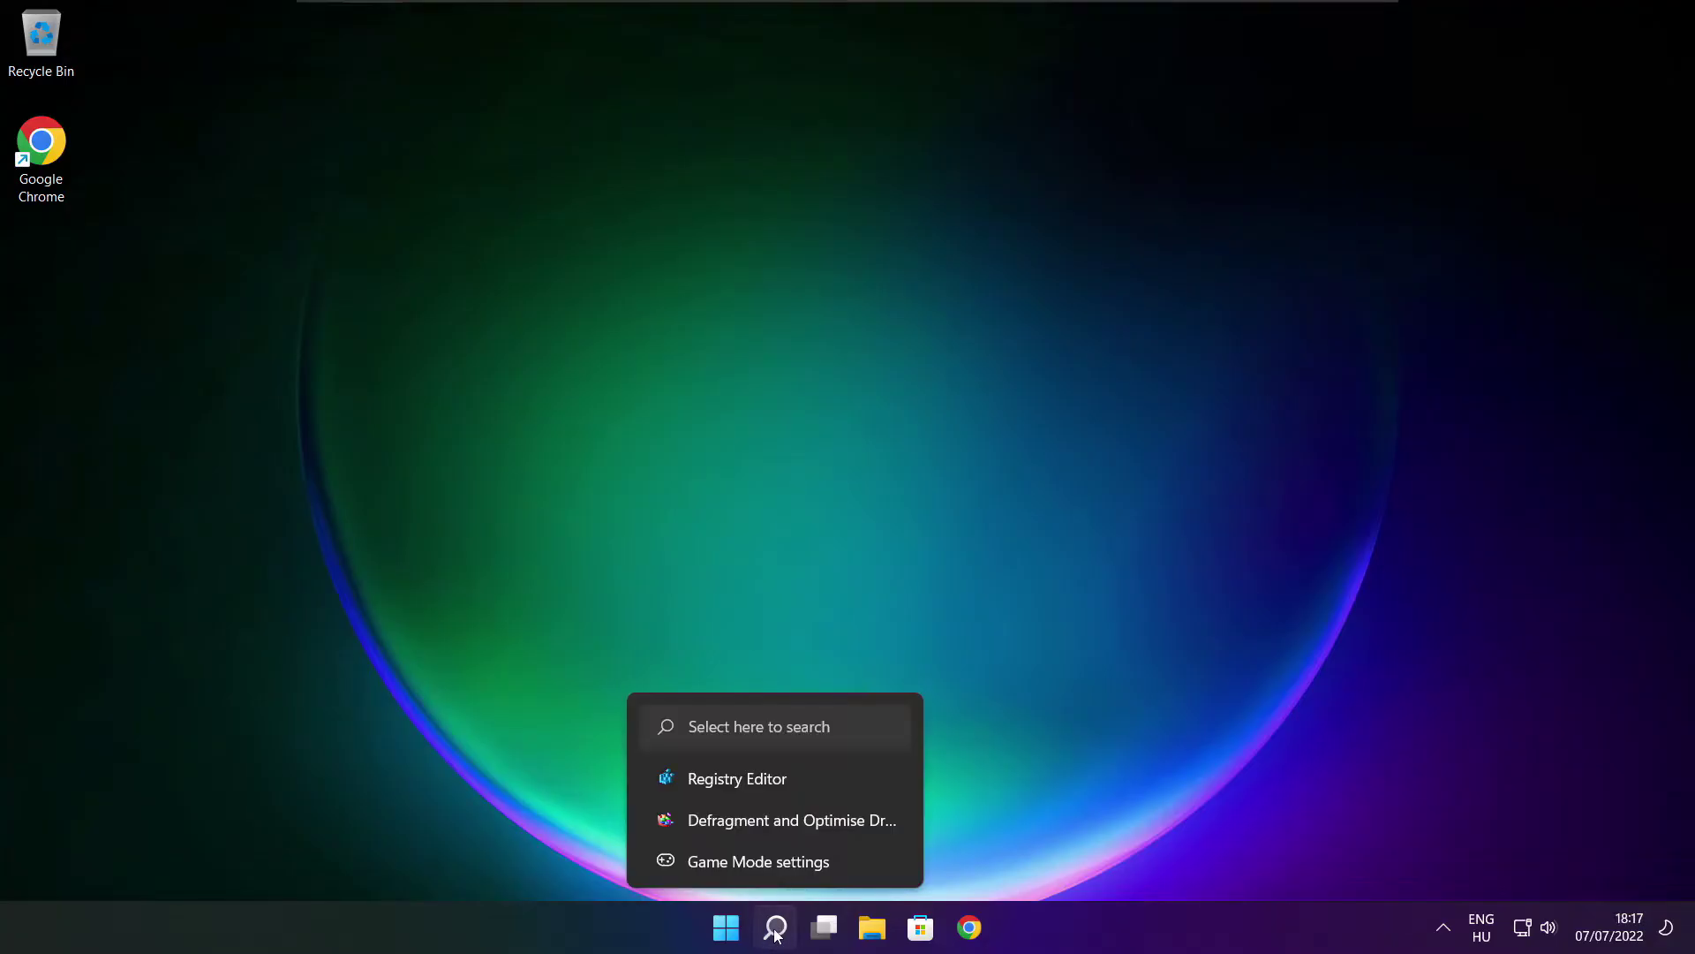
# Step: Find the Windows Update settings with a search for "updates", check for new updates, and close Settings
pyautogui.click(776, 925)
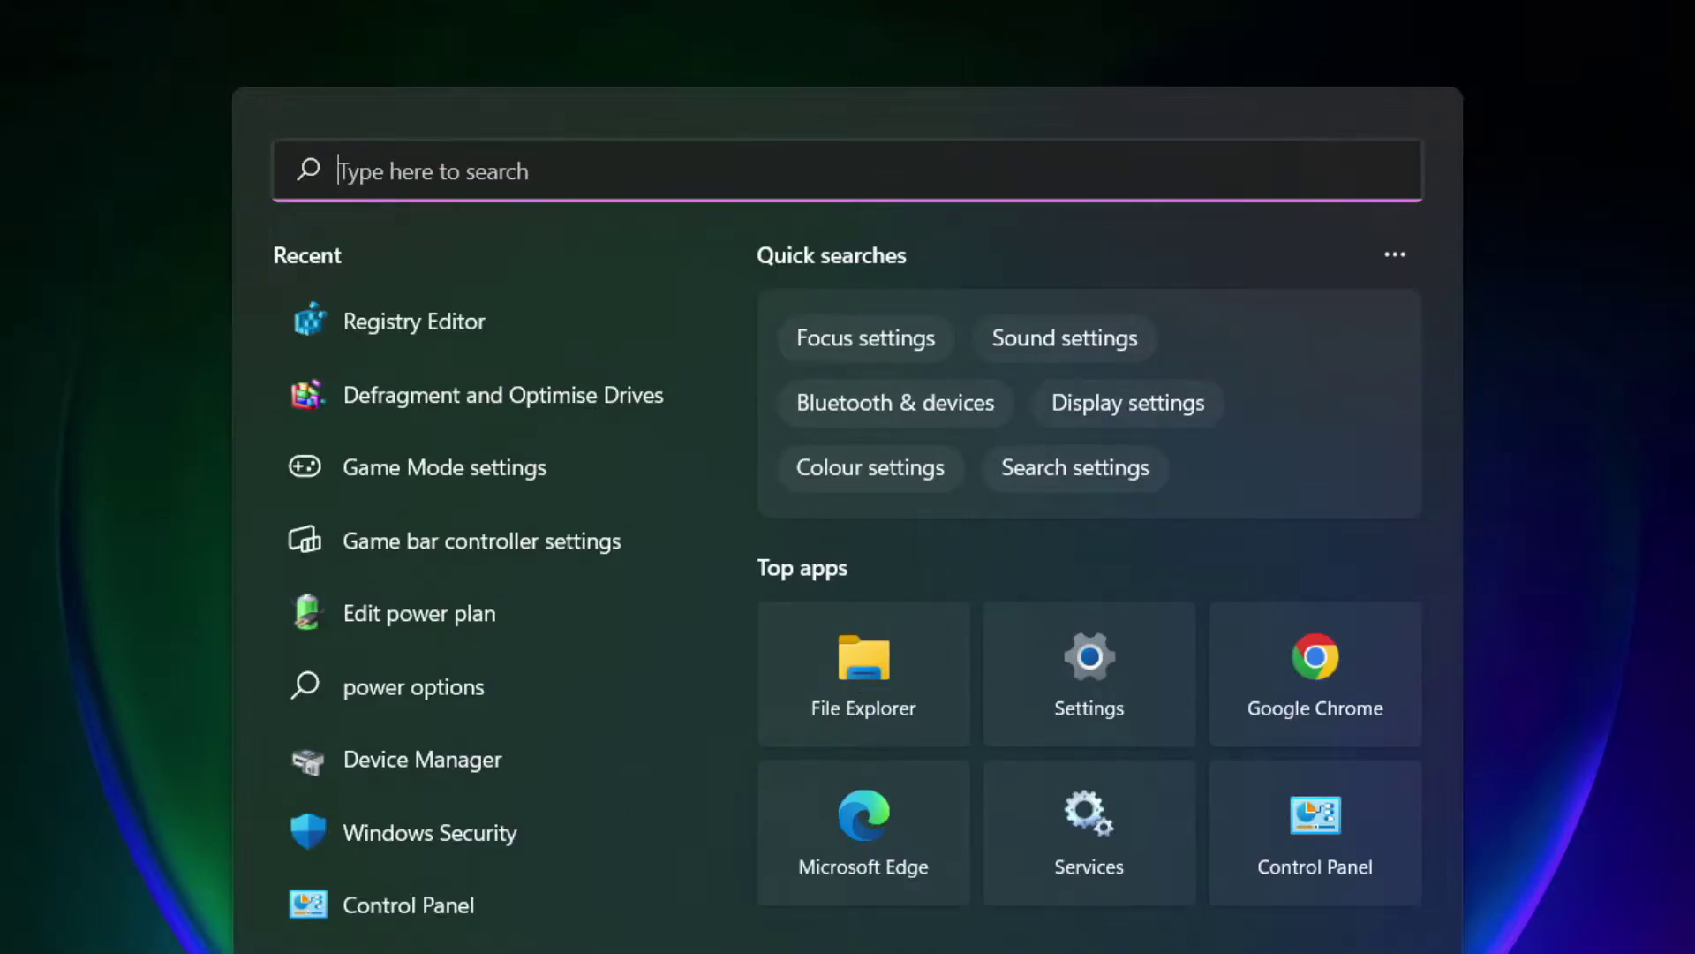
pyautogui.write('u')
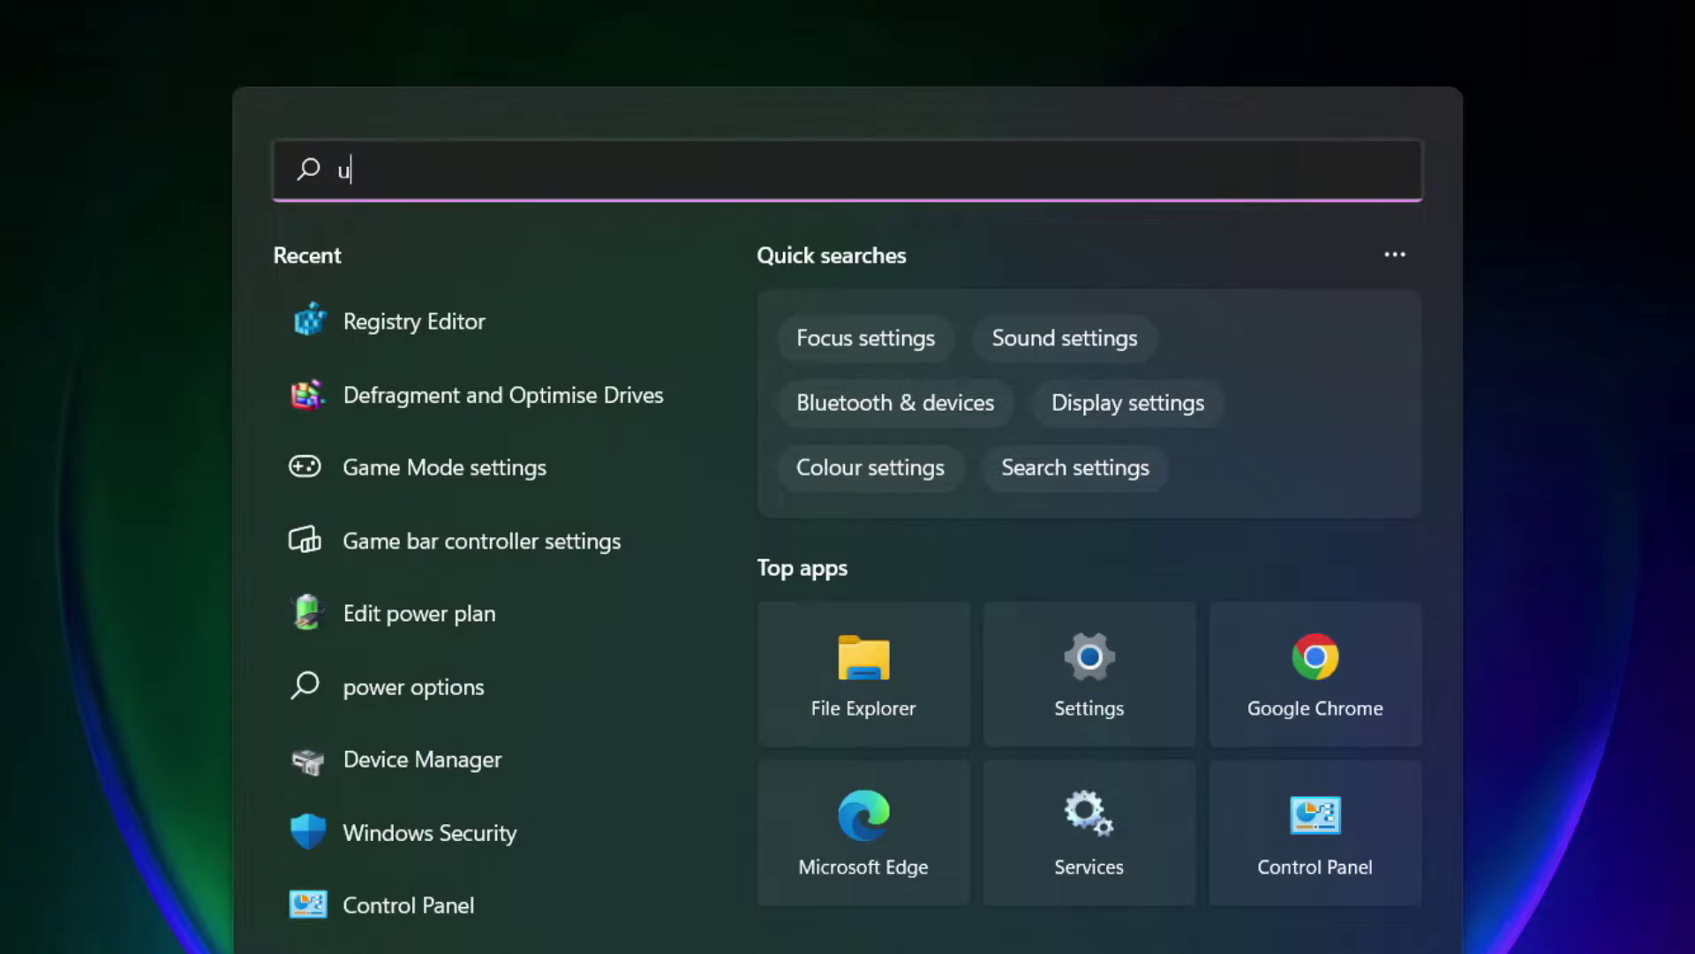
pyautogui.write('pdates')
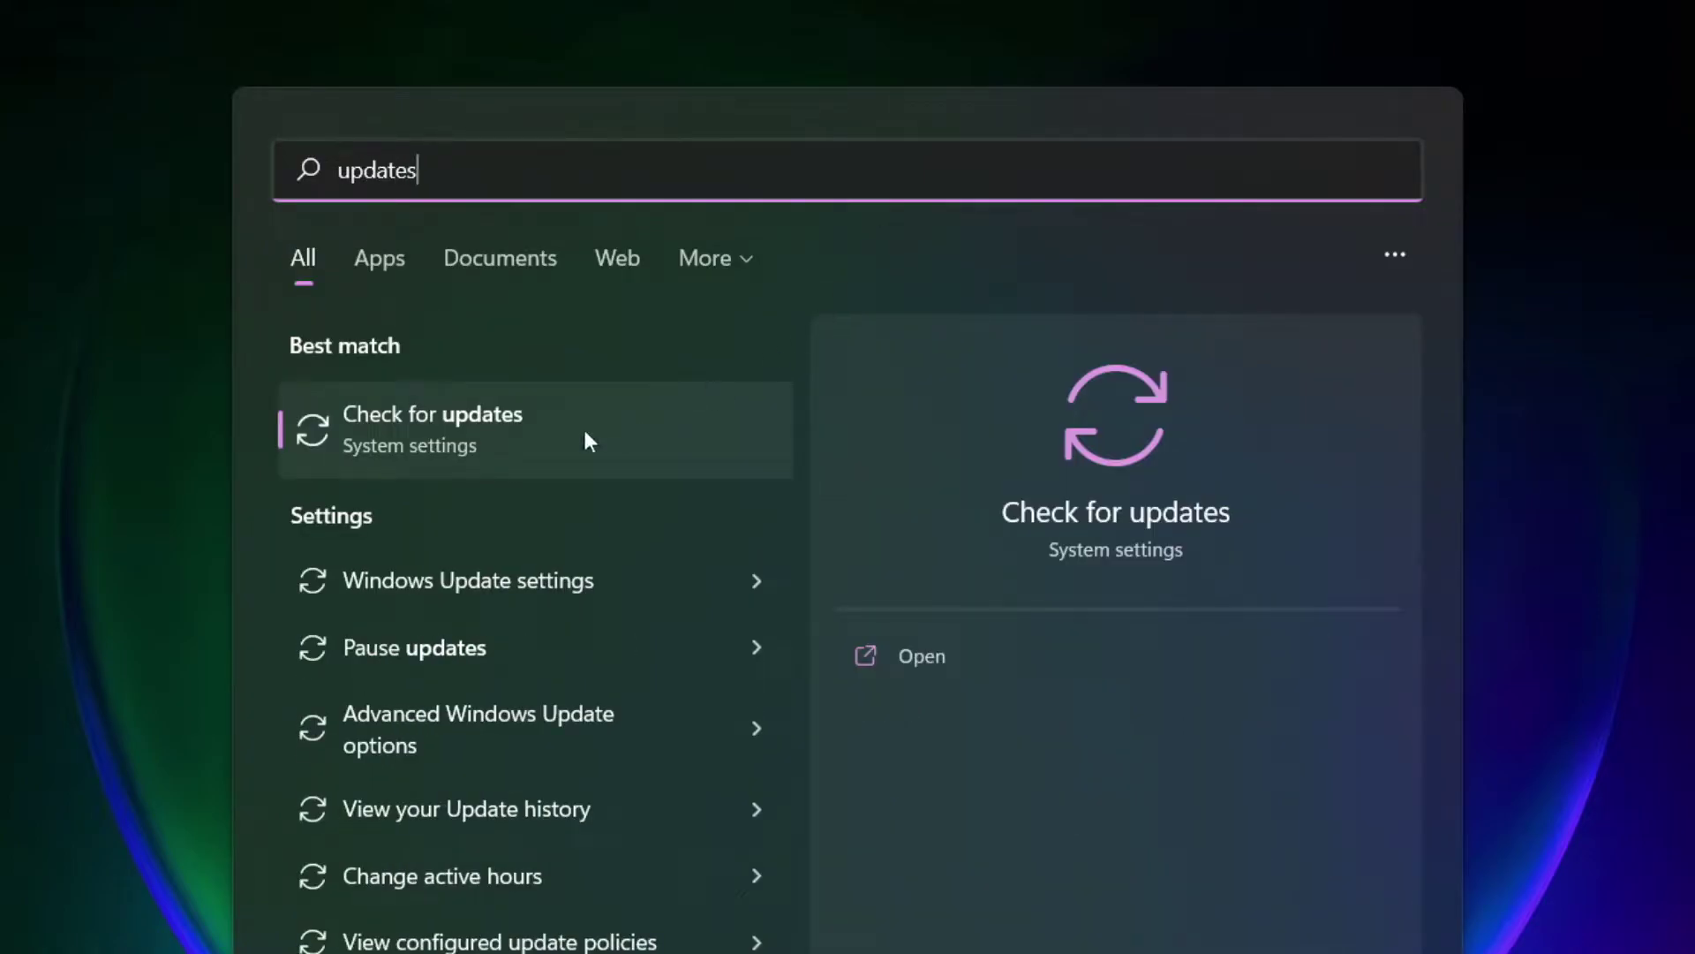
pyautogui.click(515, 442)
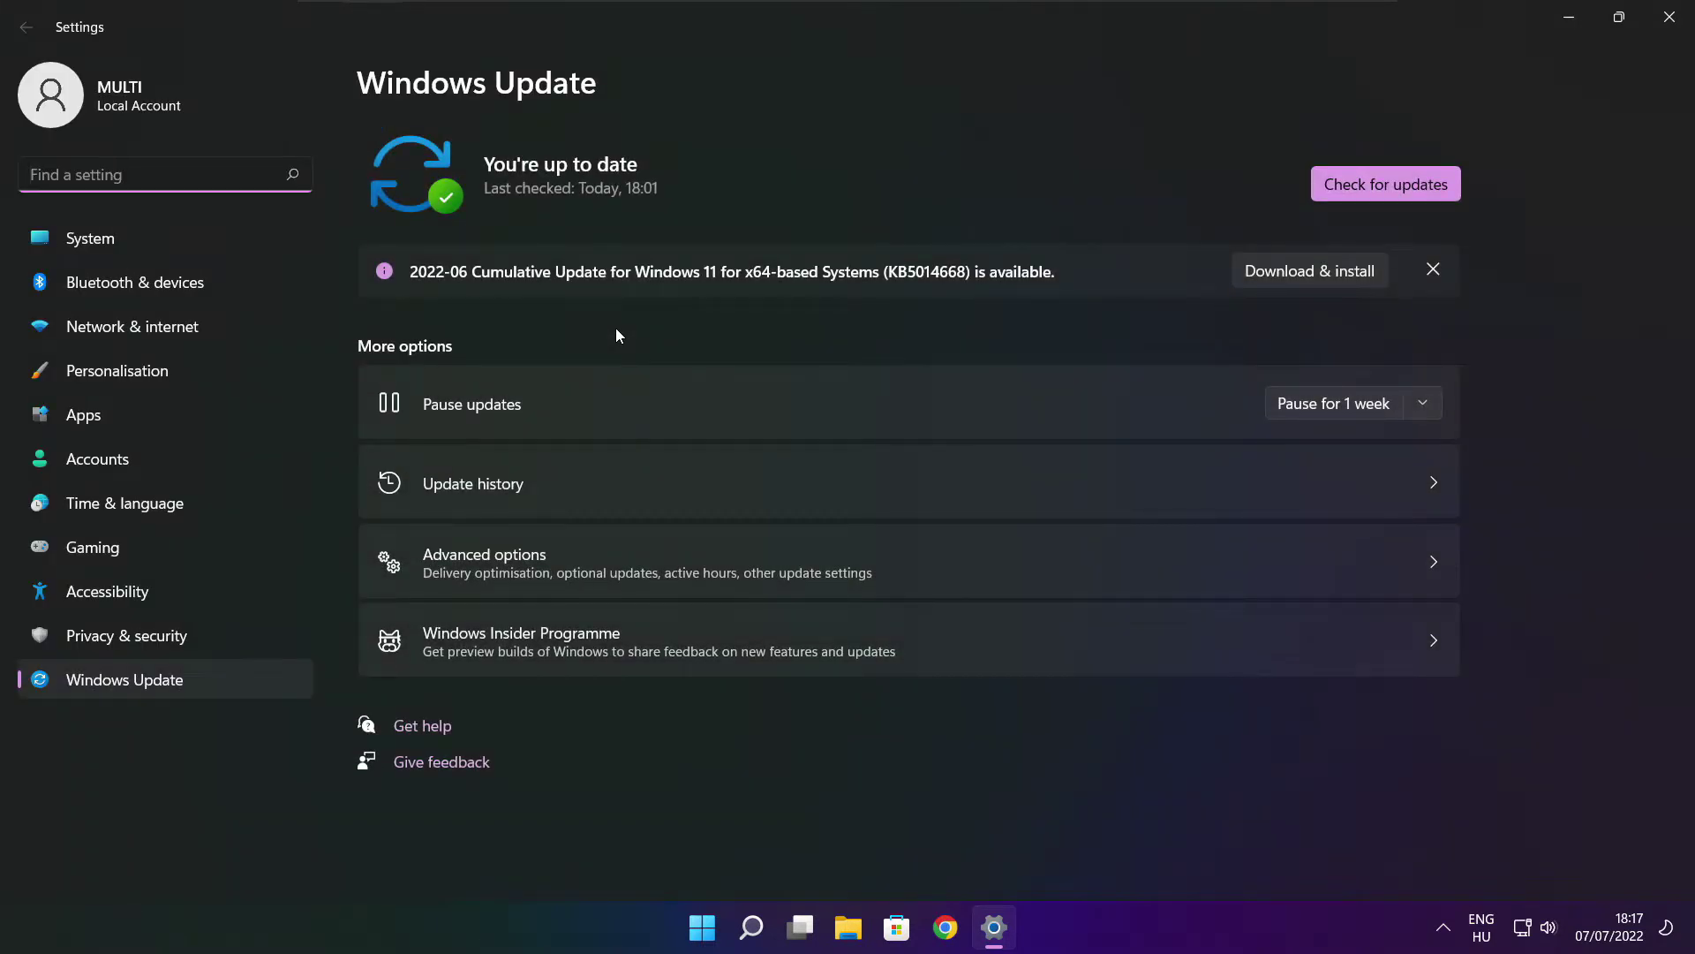
pyautogui.click(1385, 183)
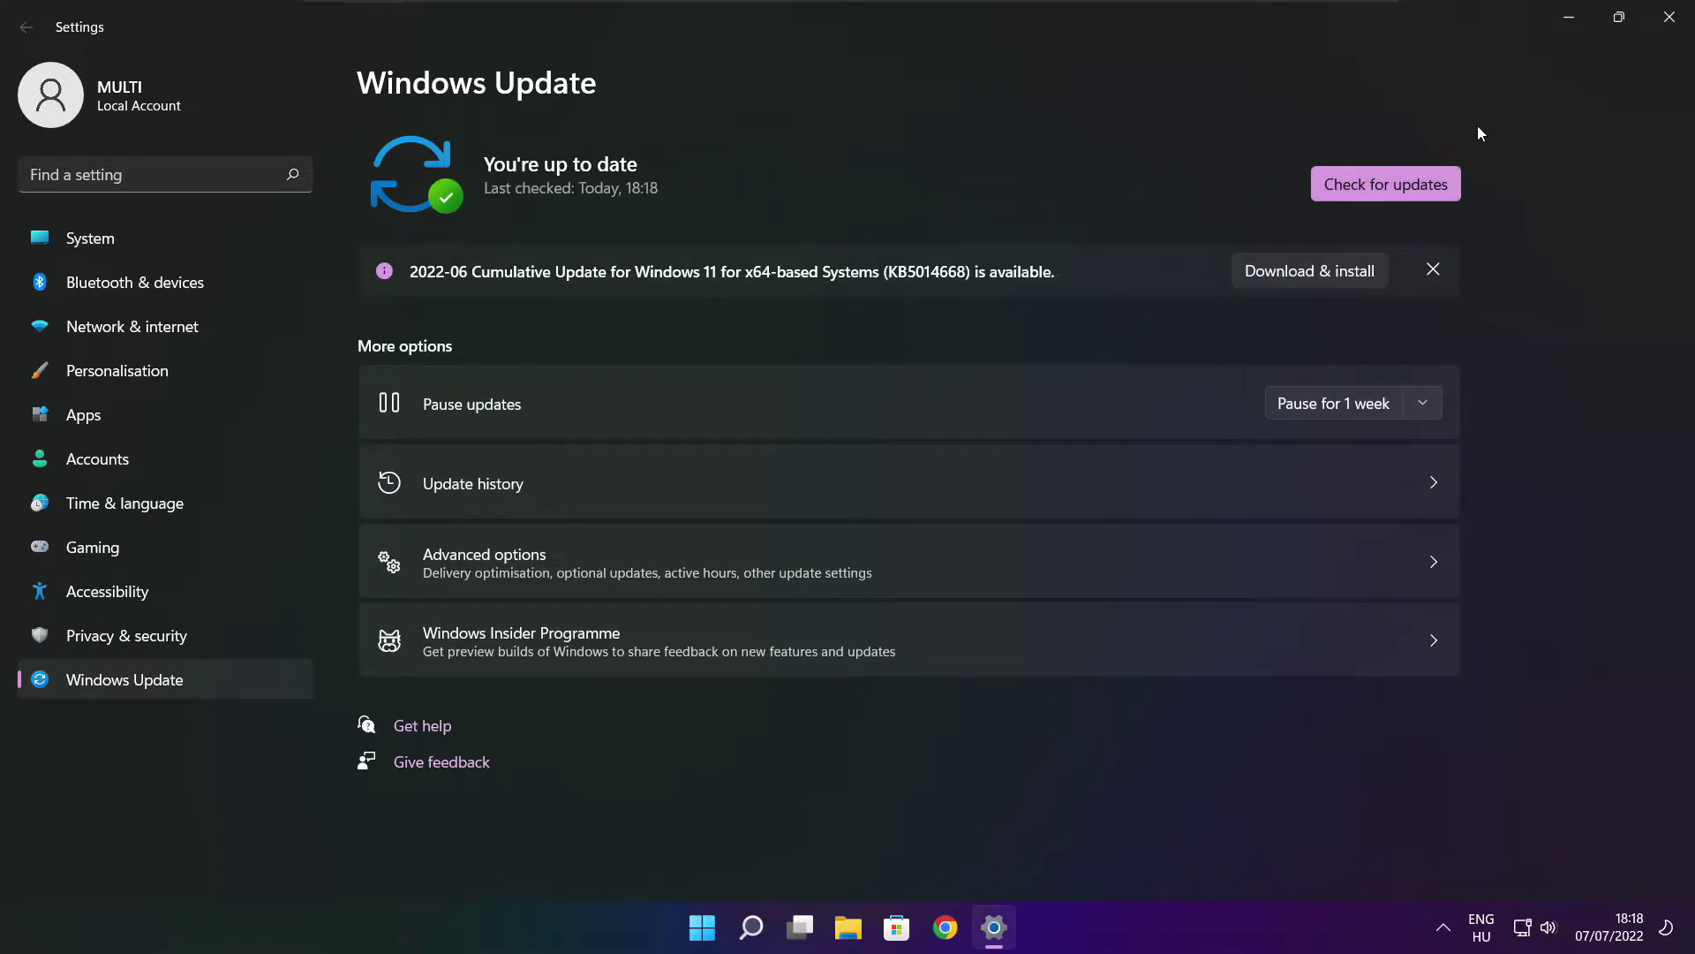
pyautogui.click(1668, 19)
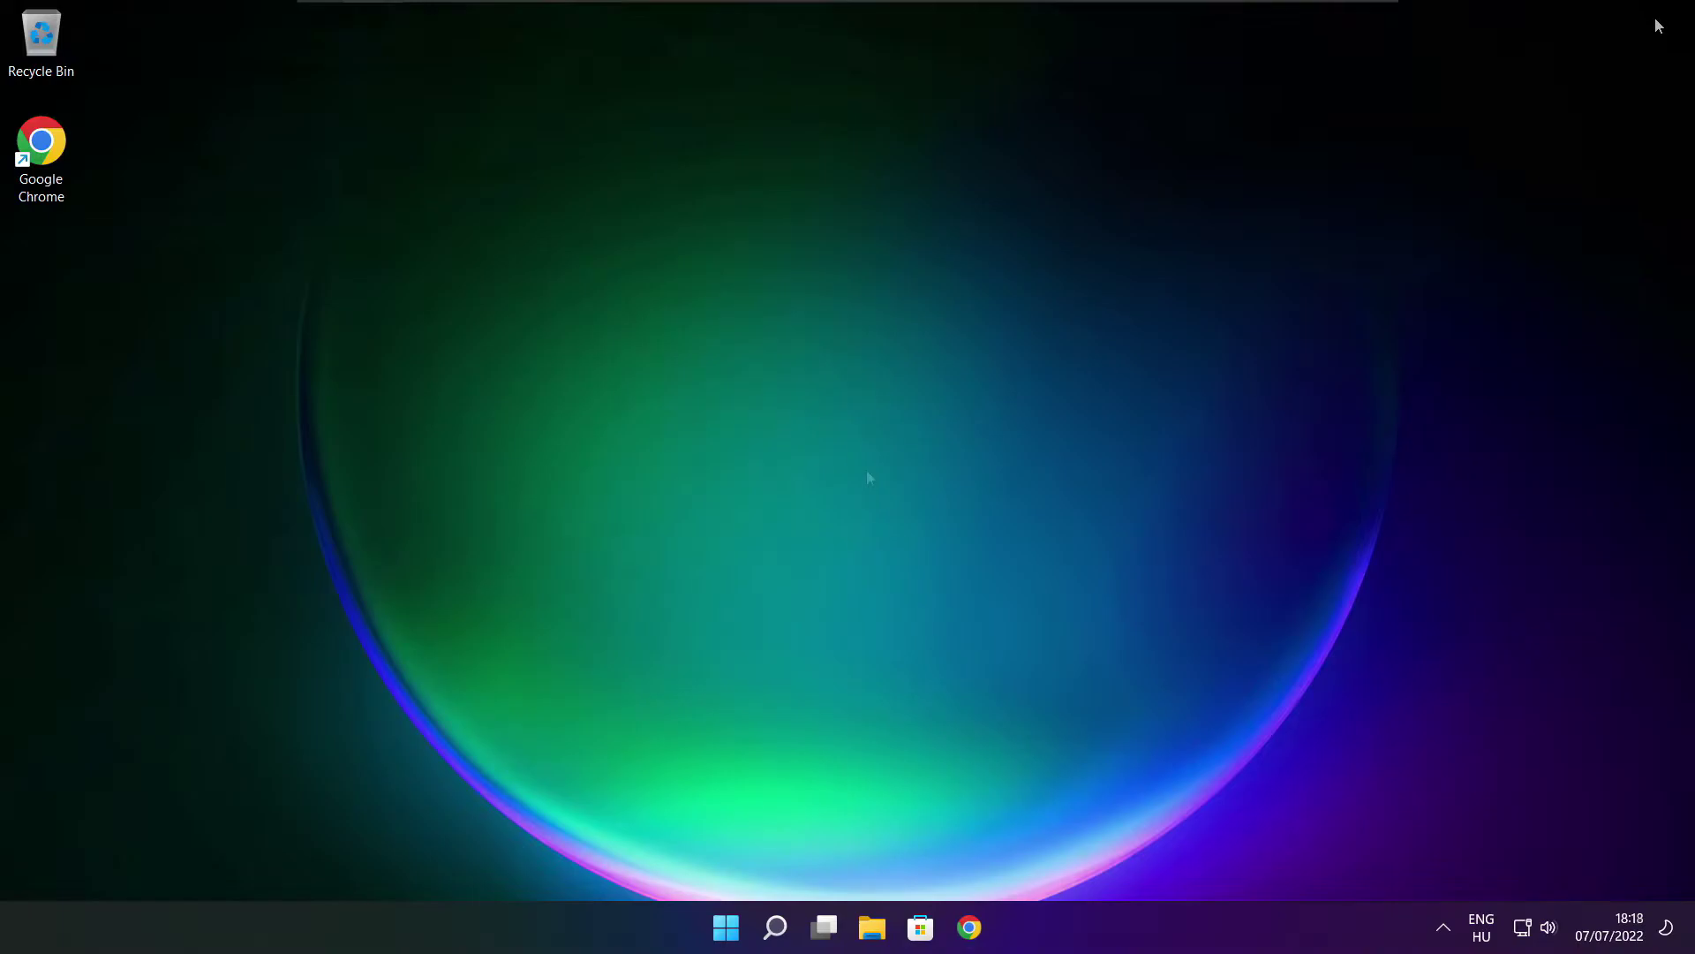
# Step: Switch to Google Chrome and download the English DirectX End-User Runtime Web Installer from the Microsoft Download Center page
pyautogui.click(969, 935)
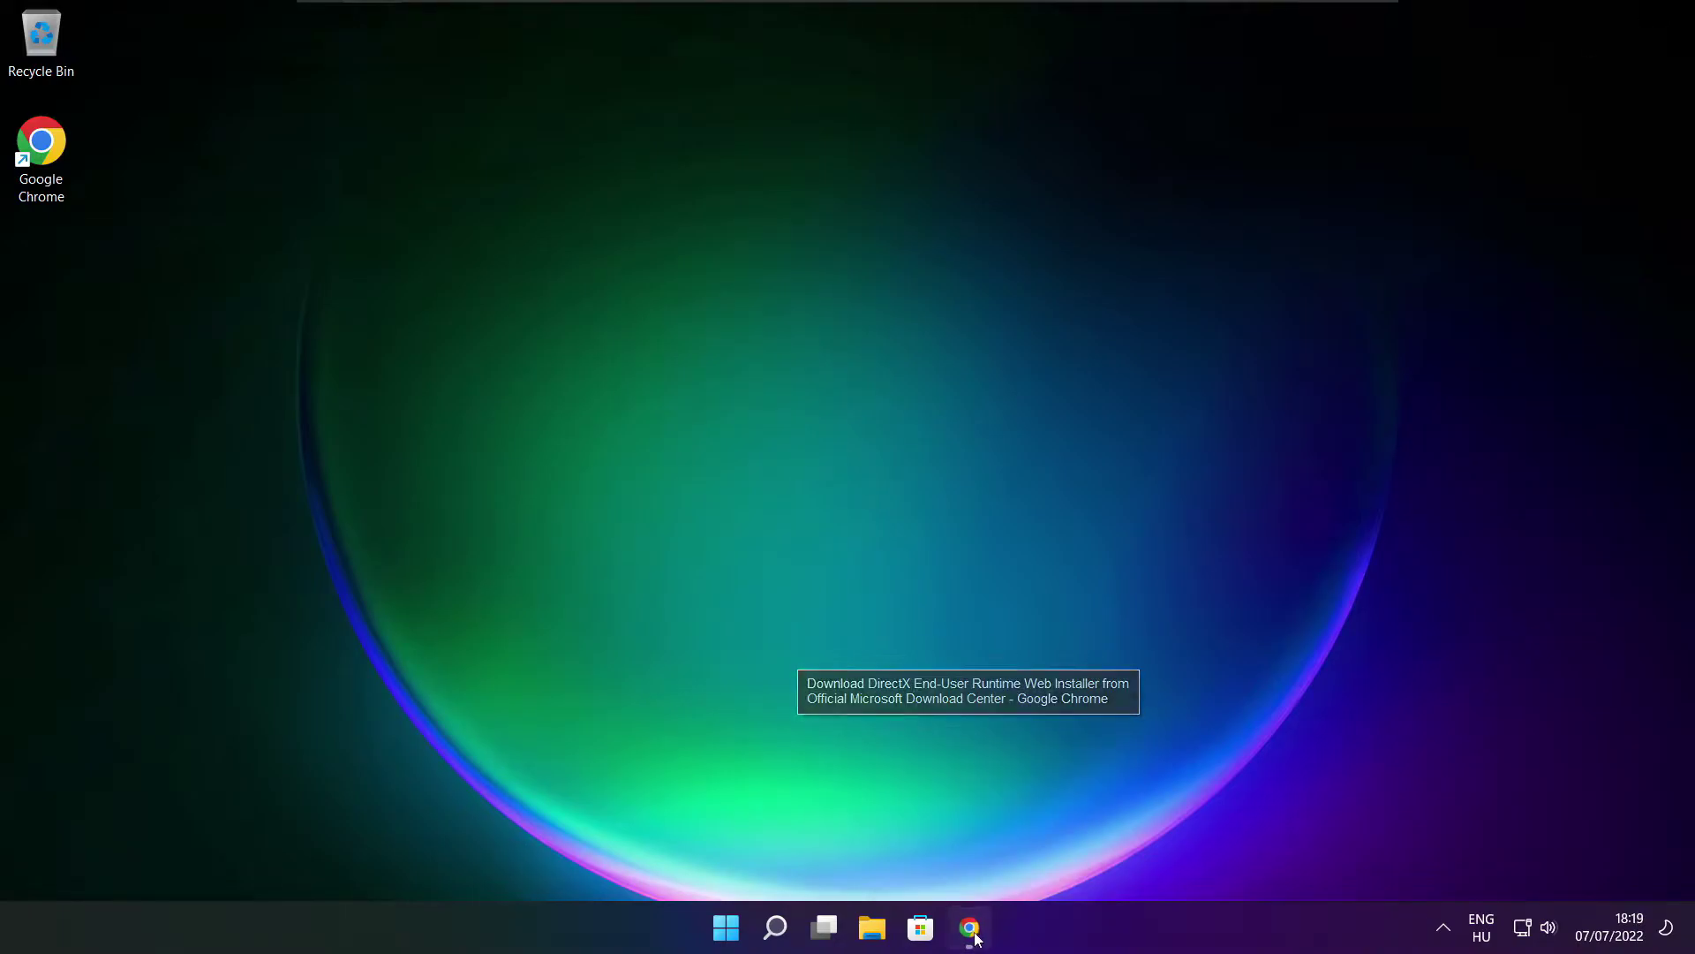
pyautogui.hotkey('ctrl', 'l')
pyautogui.press('End')
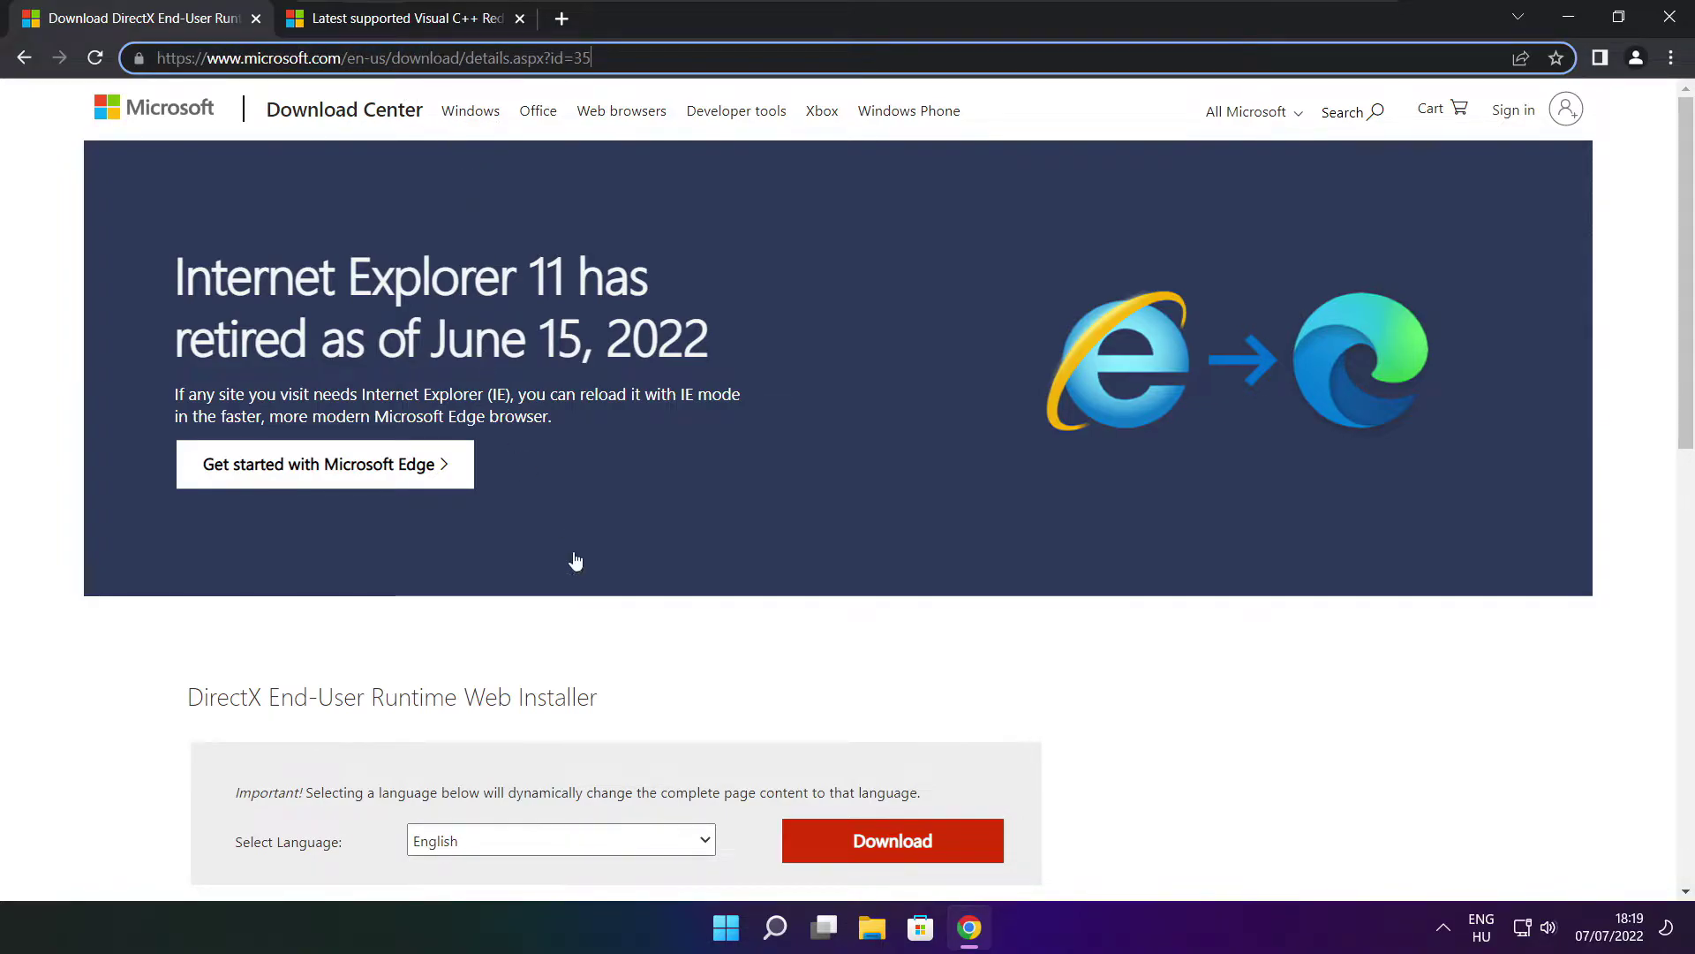
pyautogui.click(606, 638)
pyautogui.scroll(-4, 629, 368)
pyautogui.moveTo(629, 367); pyautogui.dragTo(724, 375)
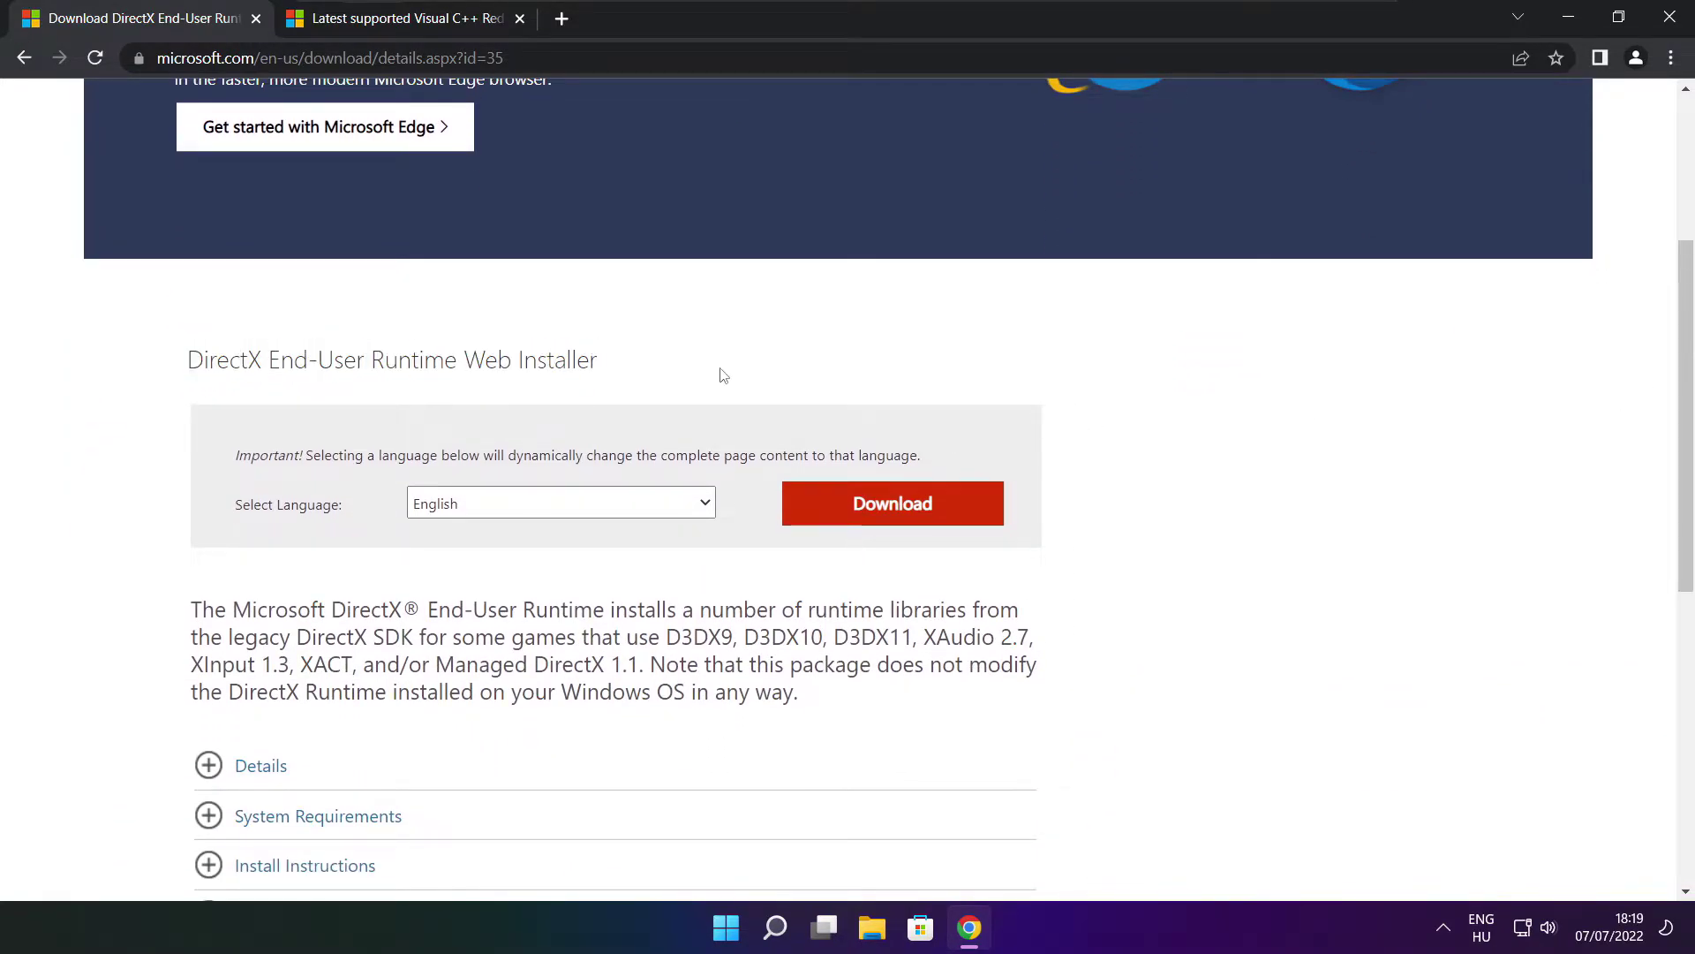
pyautogui.click(900, 509)
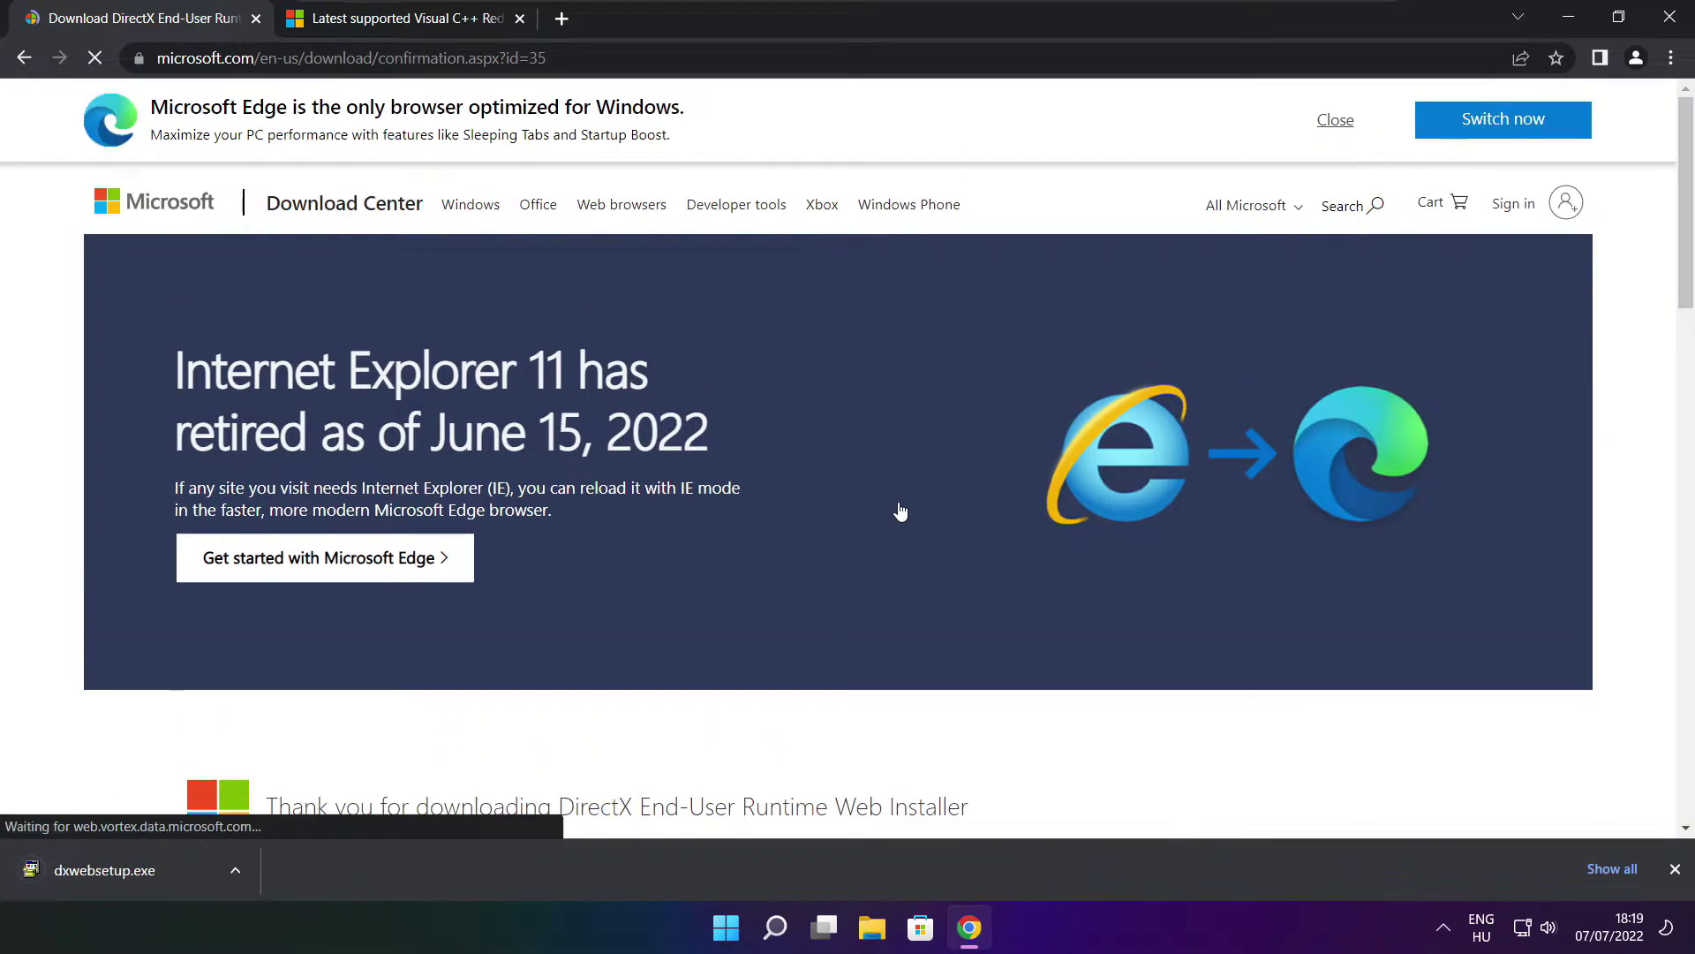
# Step: Run dxwebsetup.exe, accept the license agreement, and install the DirectX runtime components without the Bing Bar
pyautogui.click(159, 871)
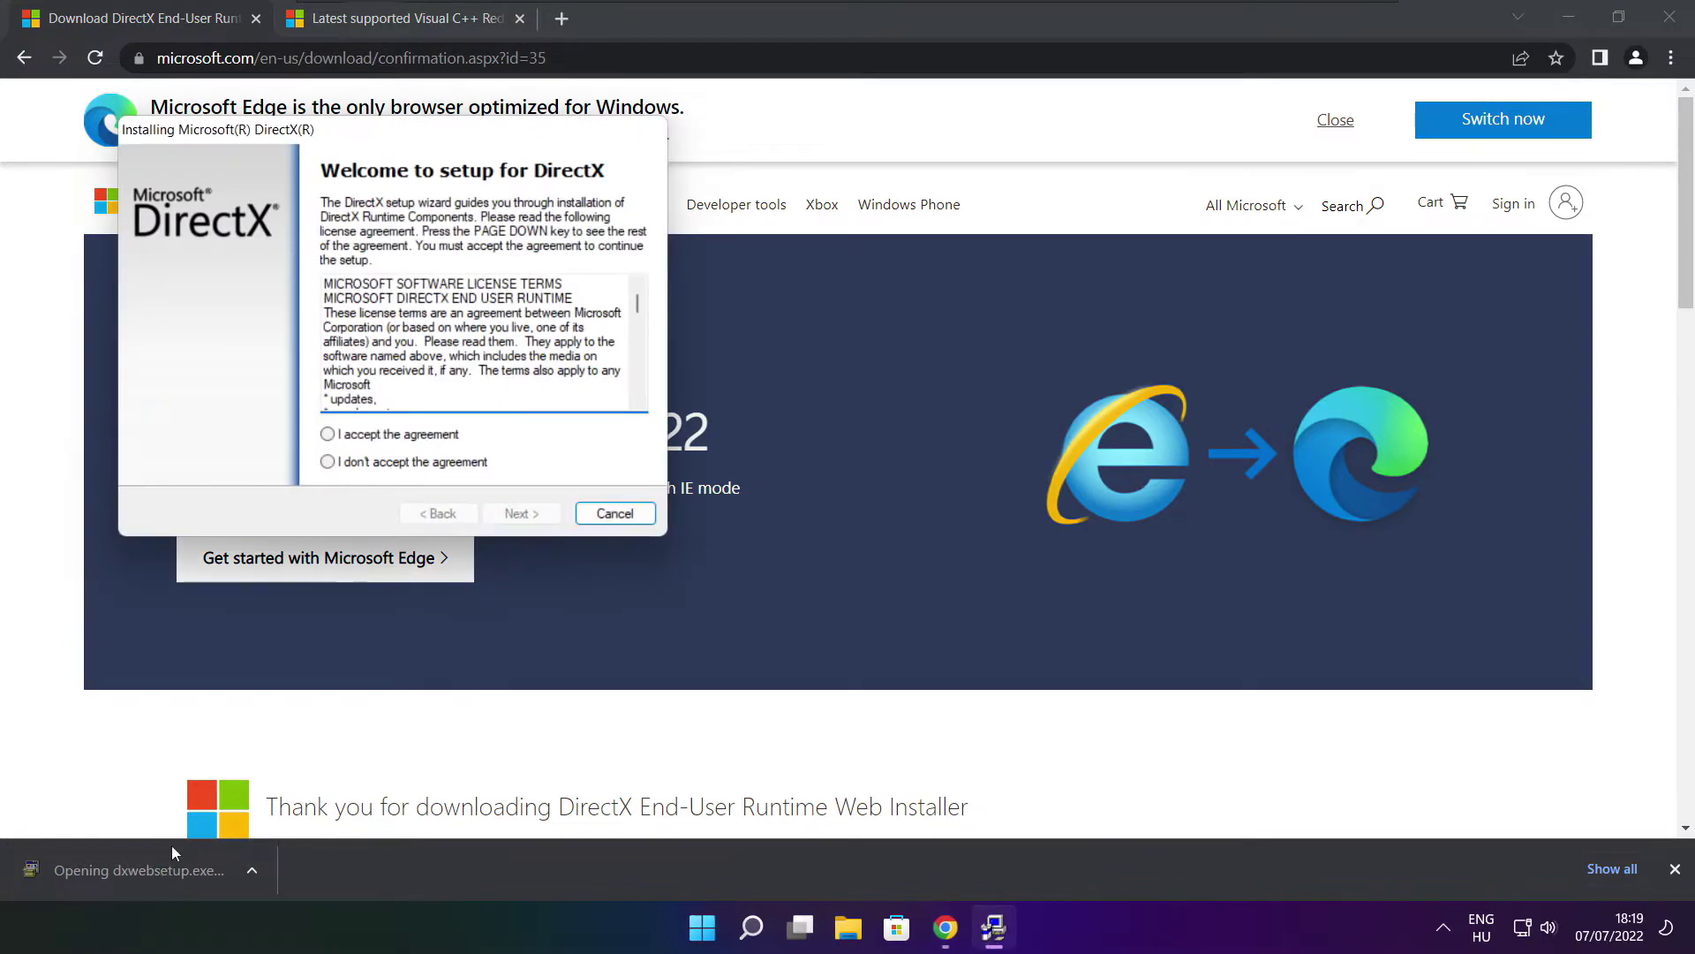
pyautogui.moveTo(408, 147); pyautogui.dragTo(806, 256)
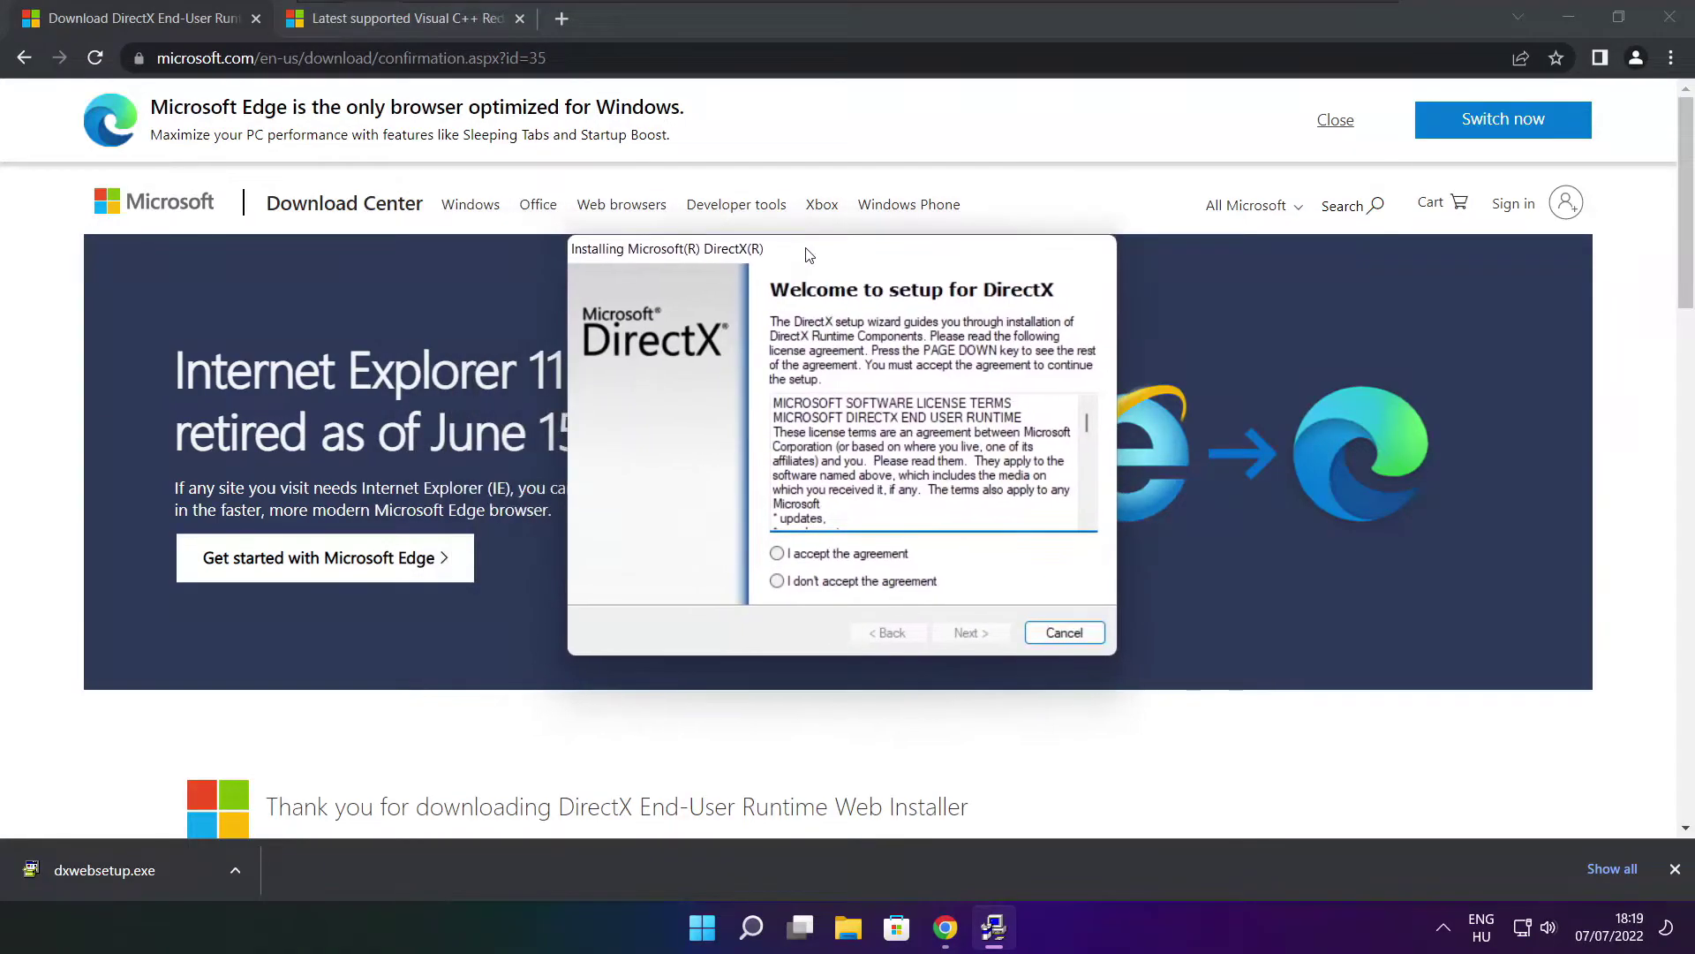
pyautogui.moveTo(1089, 431); pyautogui.dragTo(1089, 508)
pyautogui.click(811, 555)
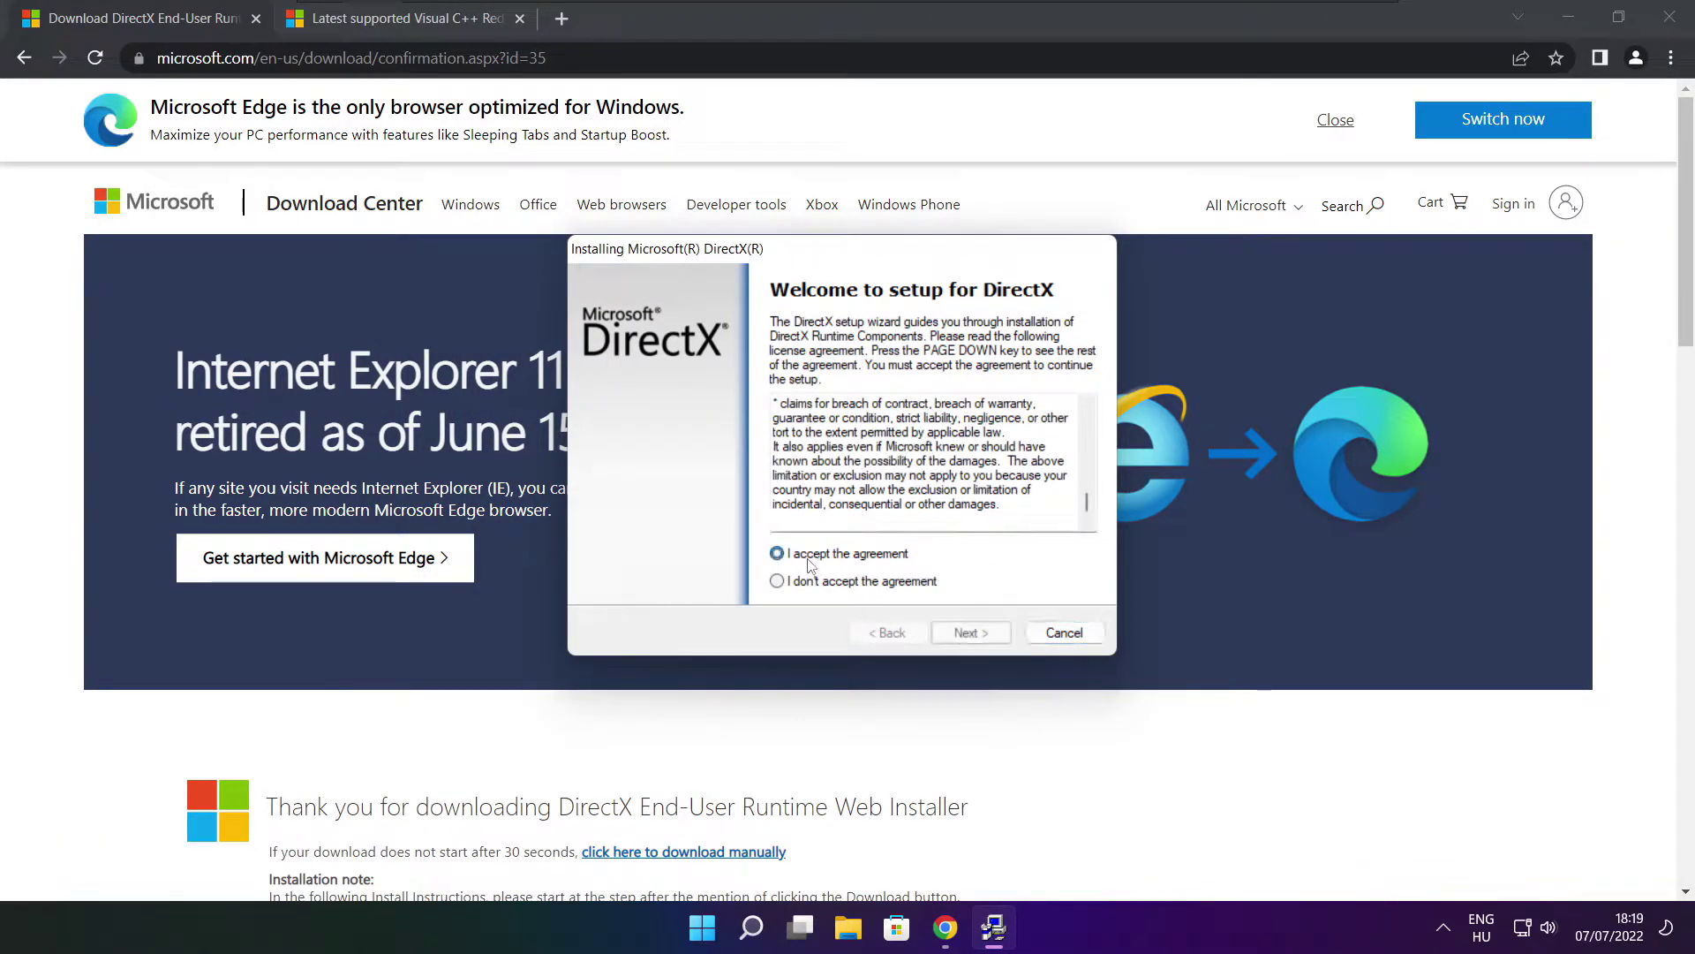
pyautogui.click(972, 633)
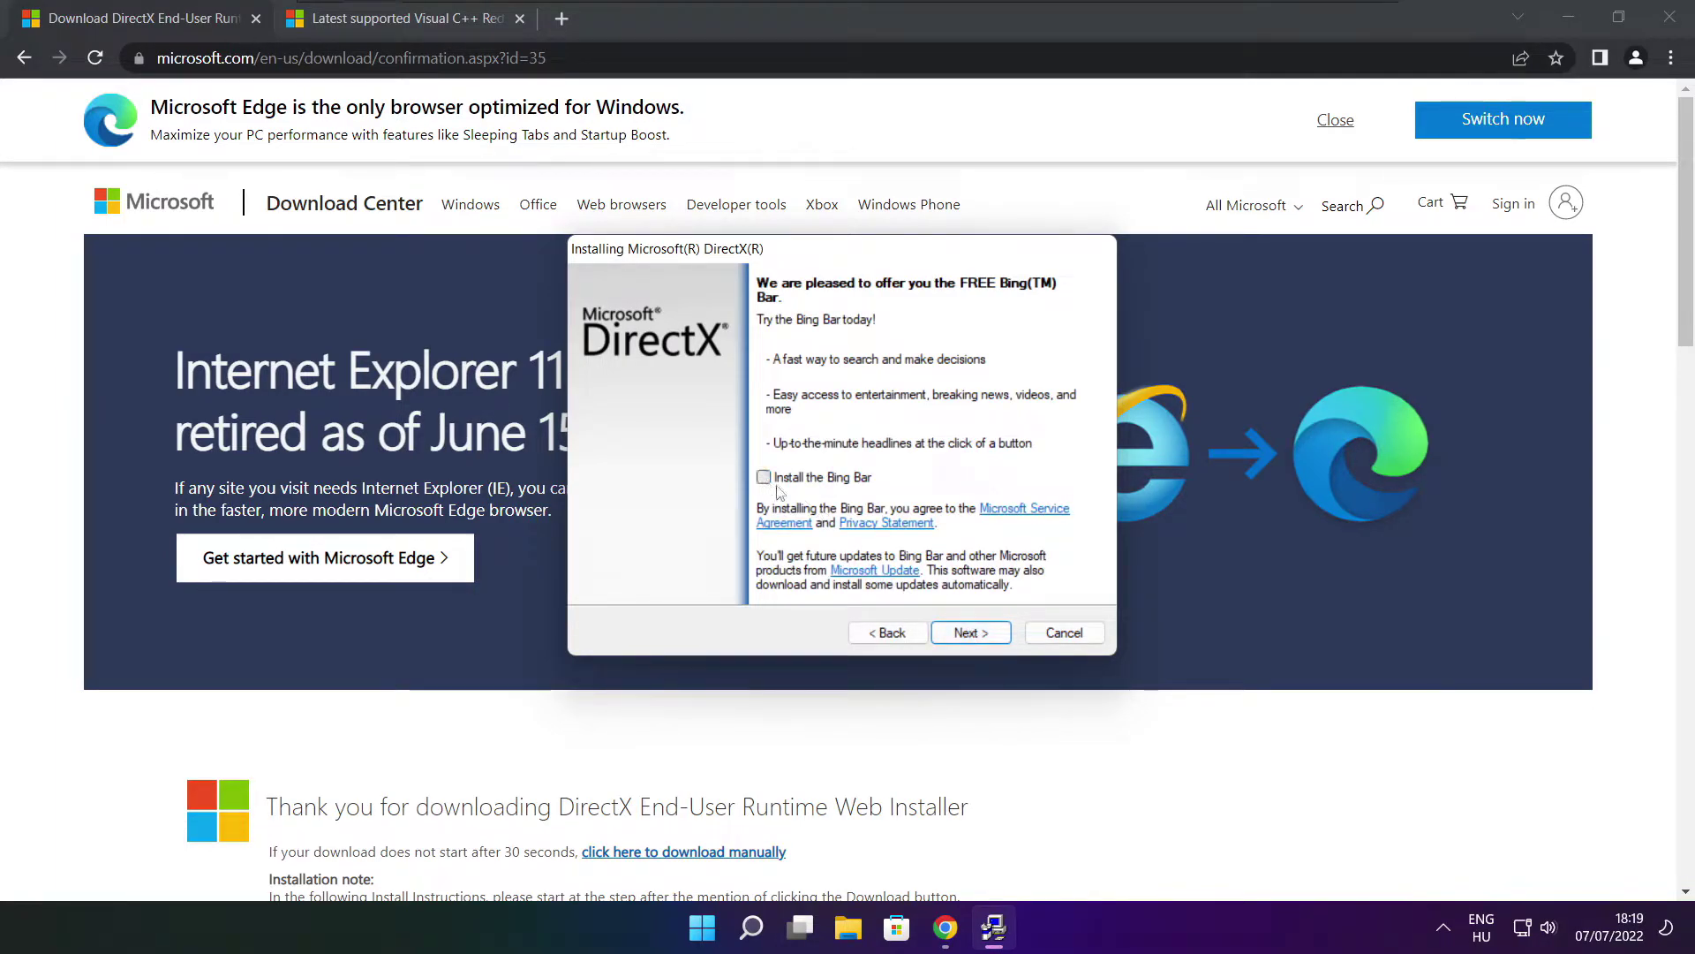
pyautogui.click(972, 634)
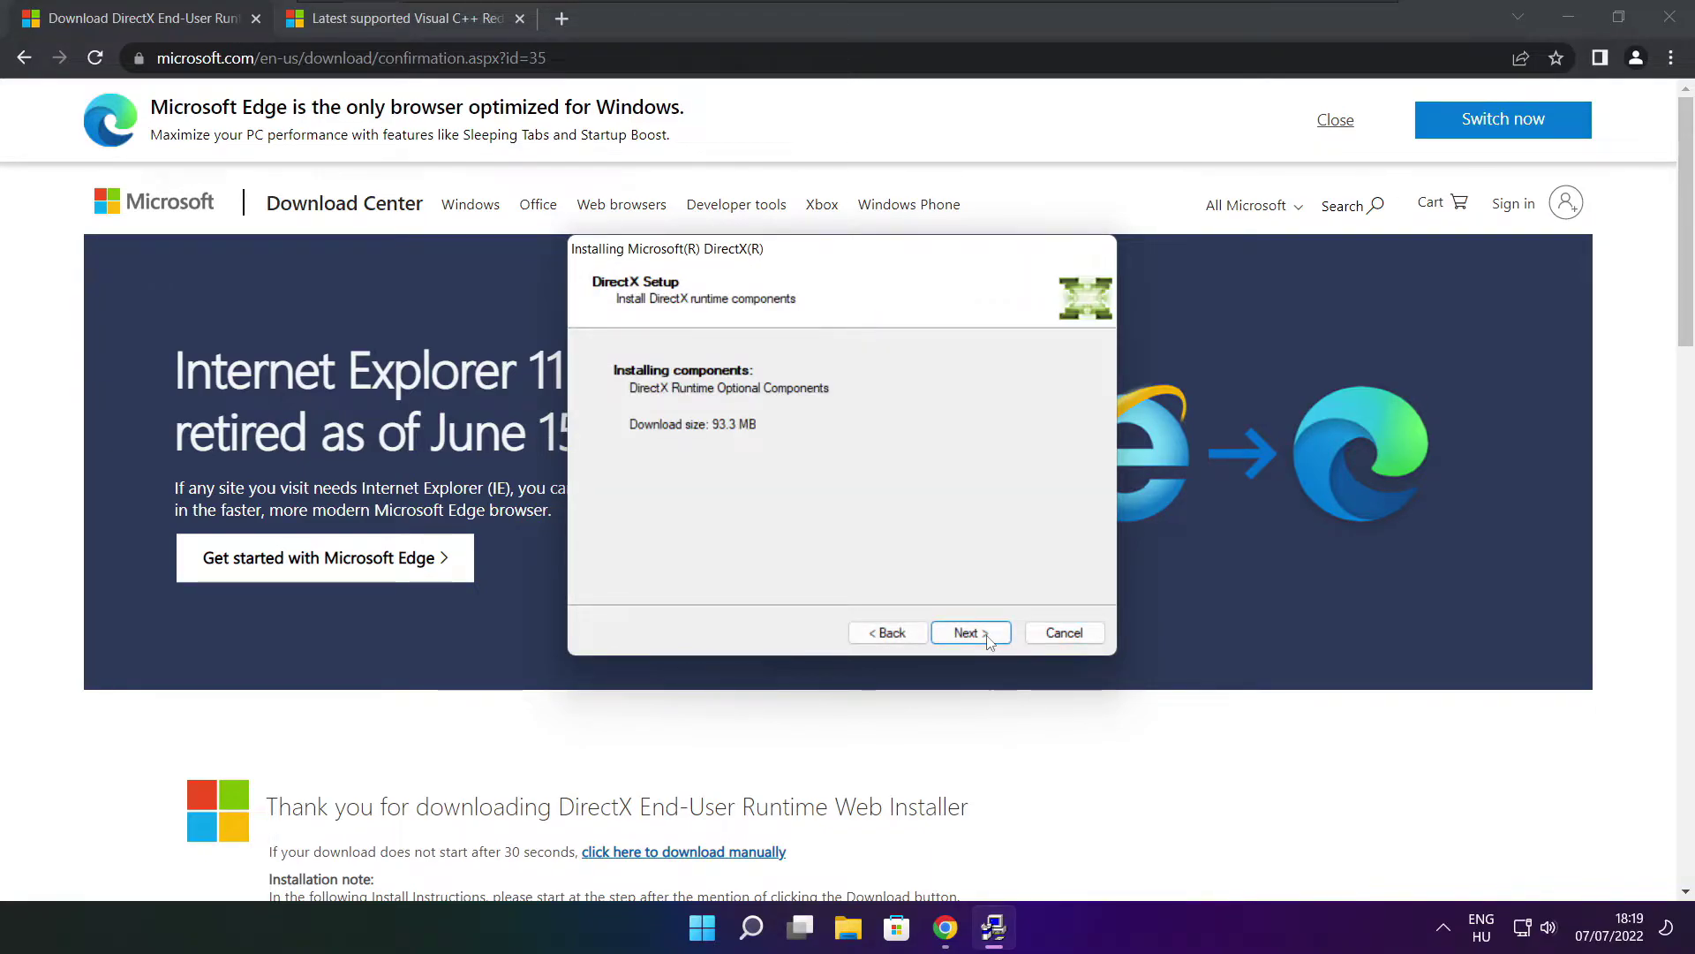
pyautogui.click(973, 634)
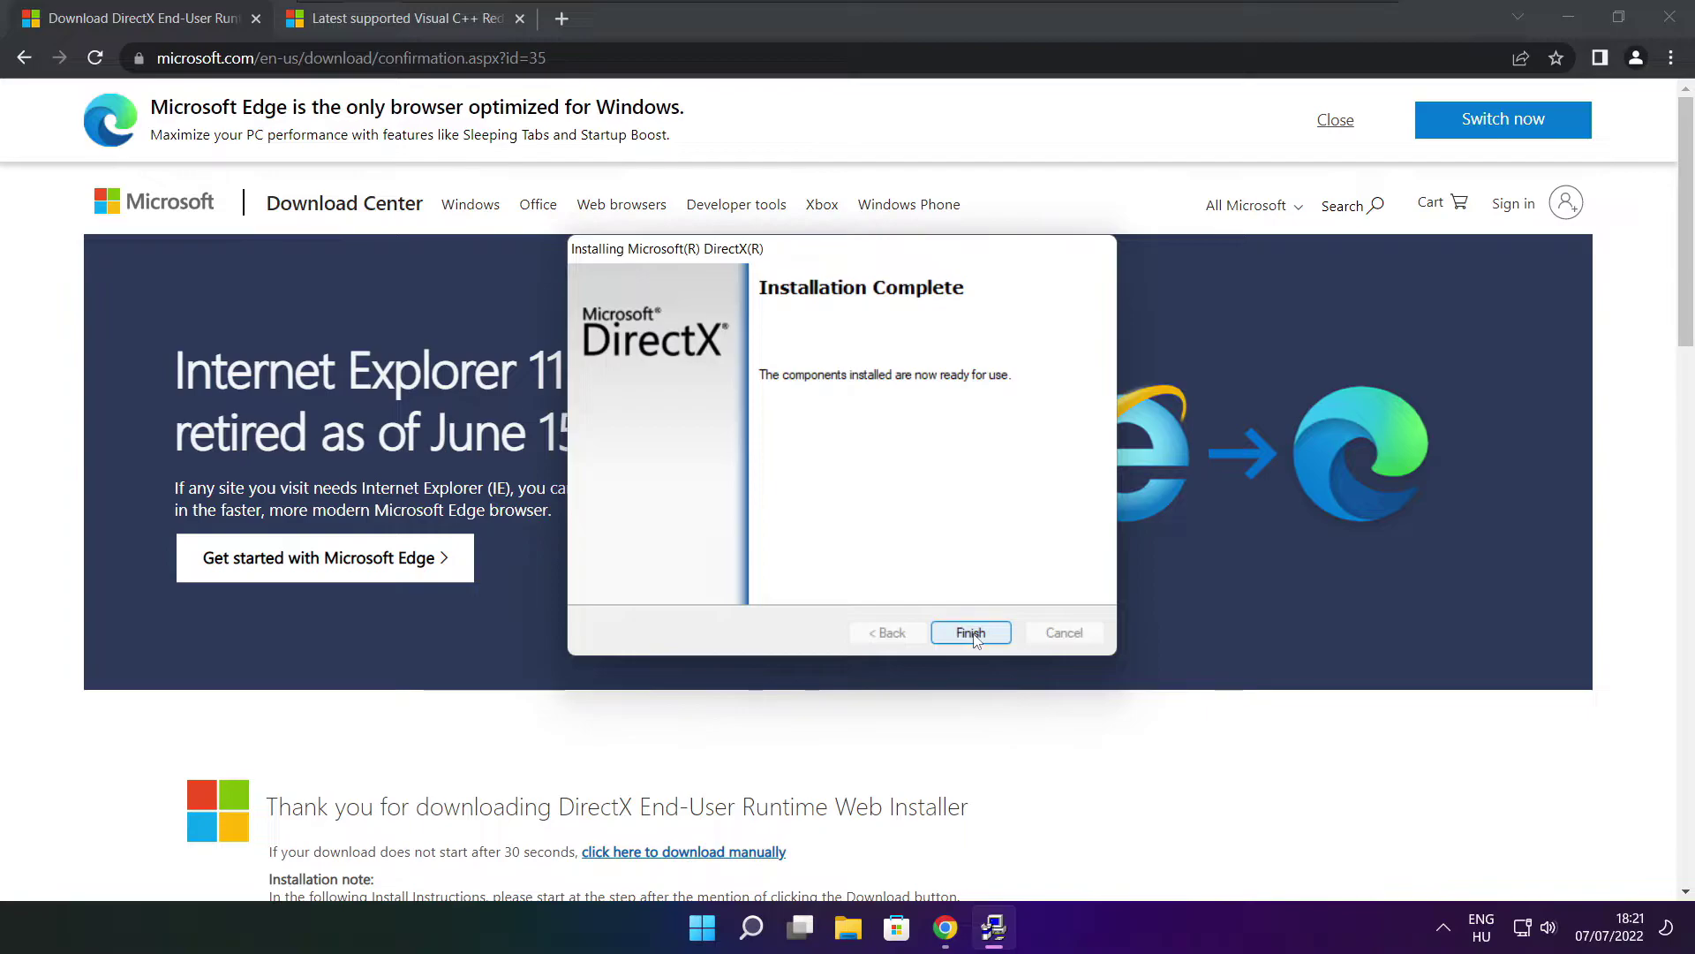
pyautogui.click(970, 633)
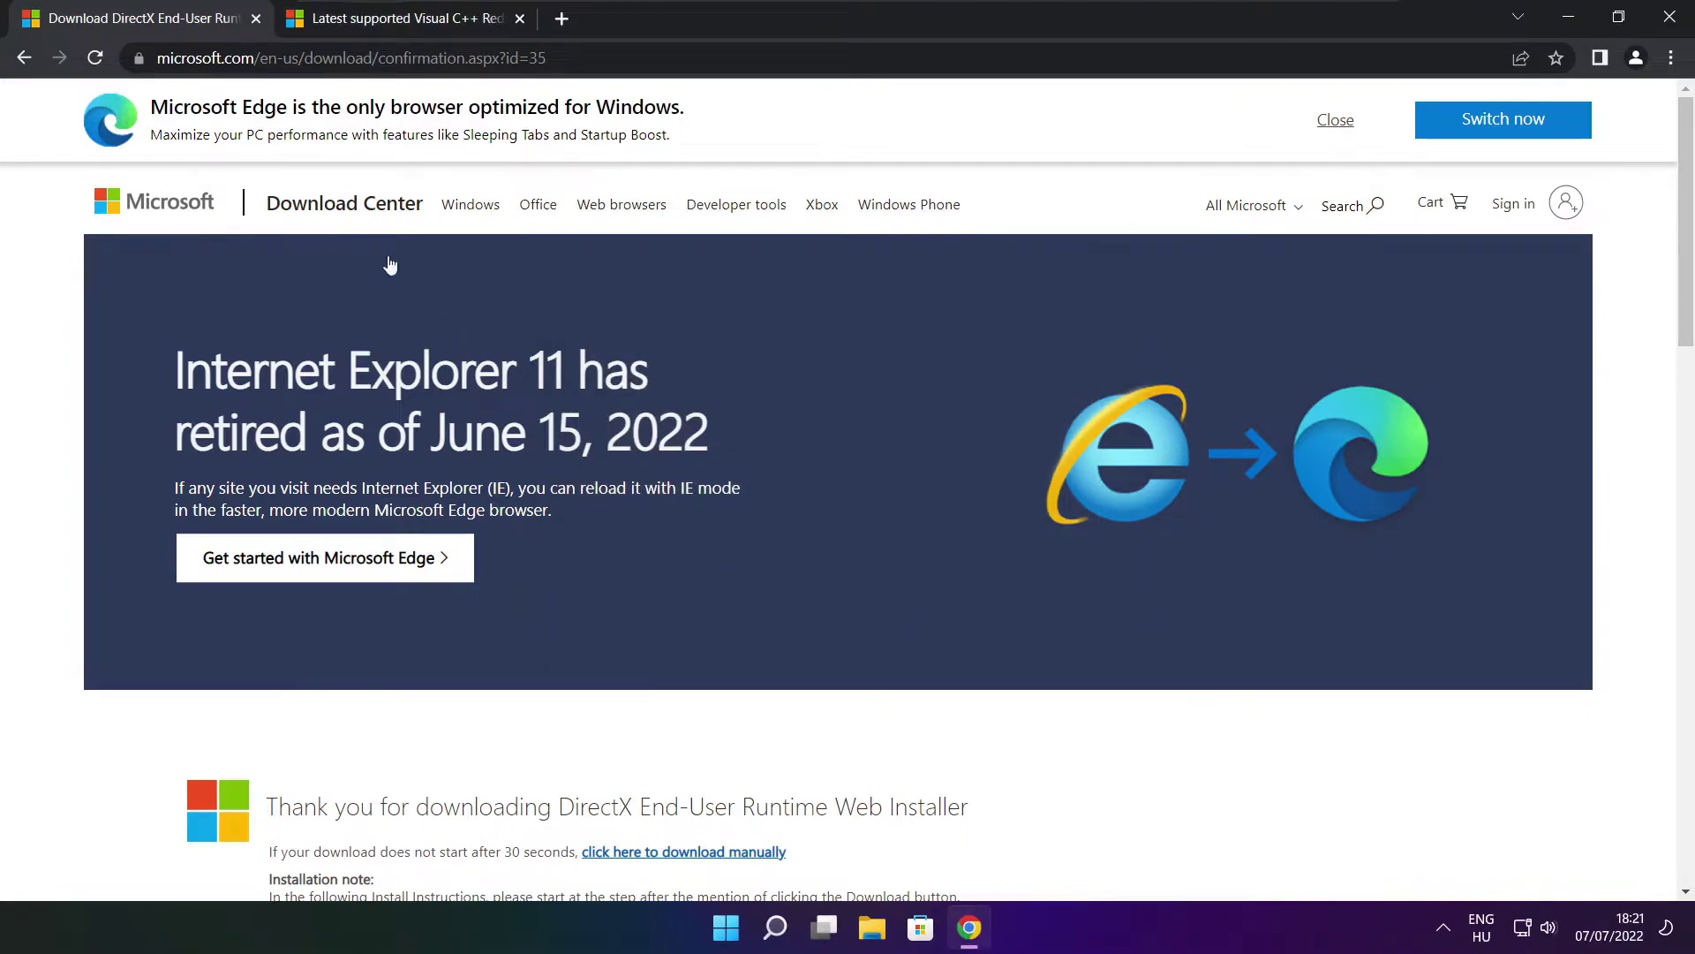
# Step: Close the DirectX page and download the ARM64, X86 and X64 Visual C++ Redistributable installers for Visual Studio 2015, 2017, 2019 and 2022
pyautogui.click(256, 23)
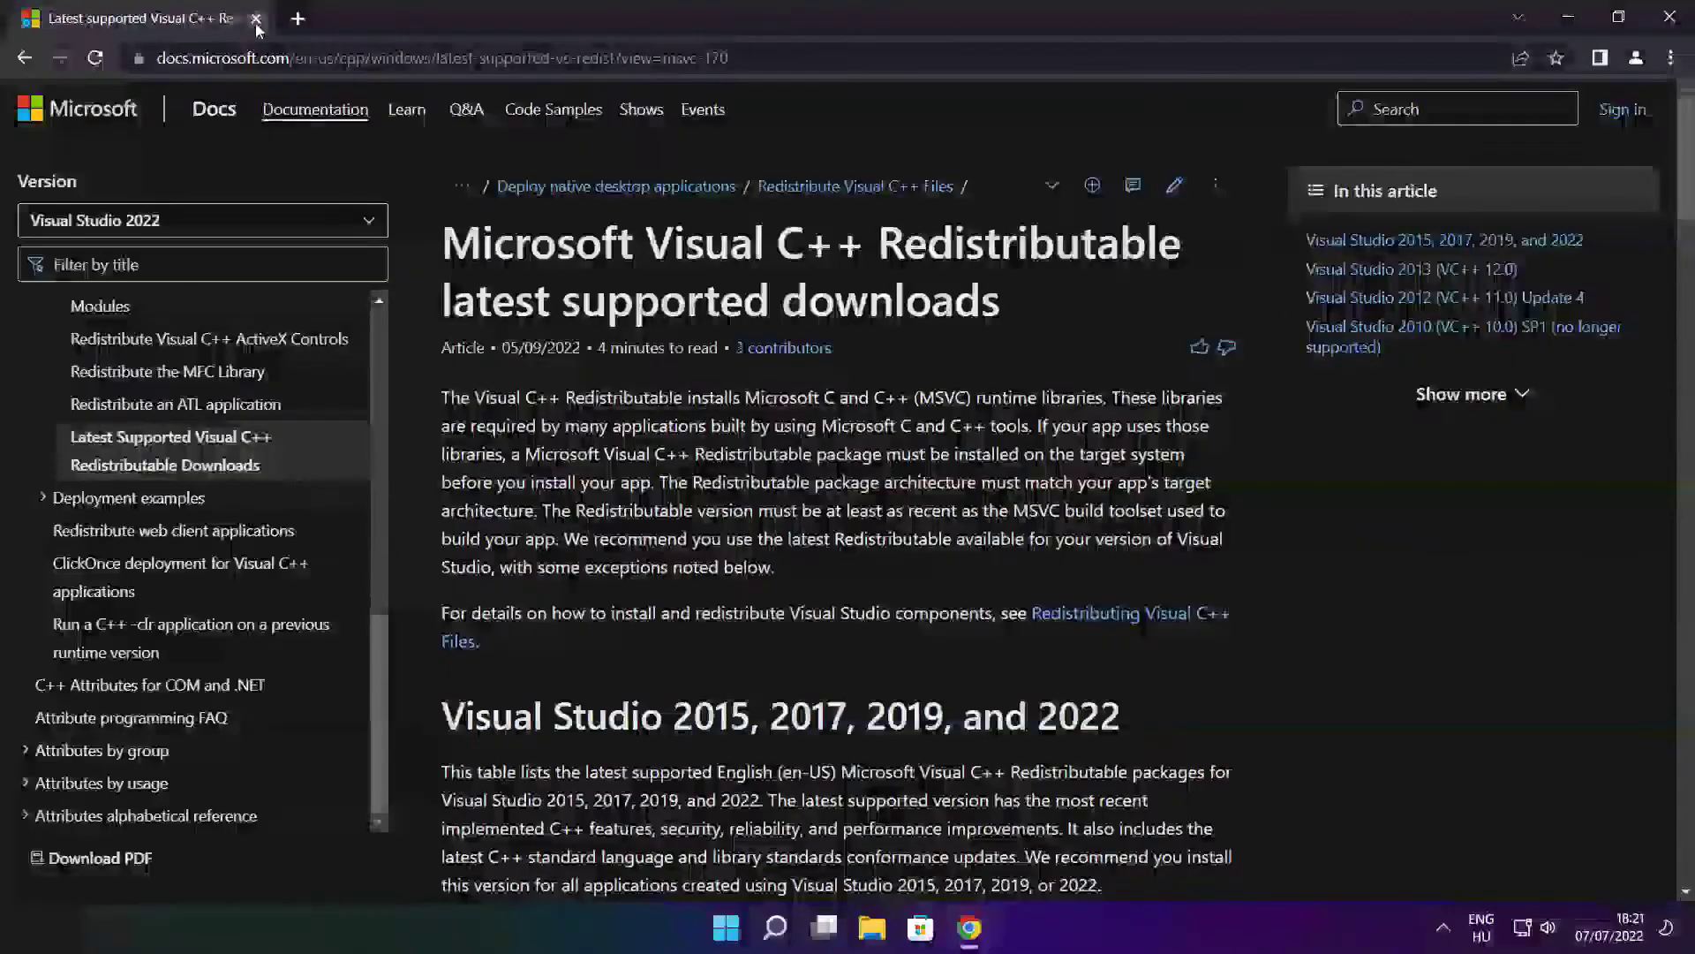
pyautogui.hotkey('ctrl', 'l')
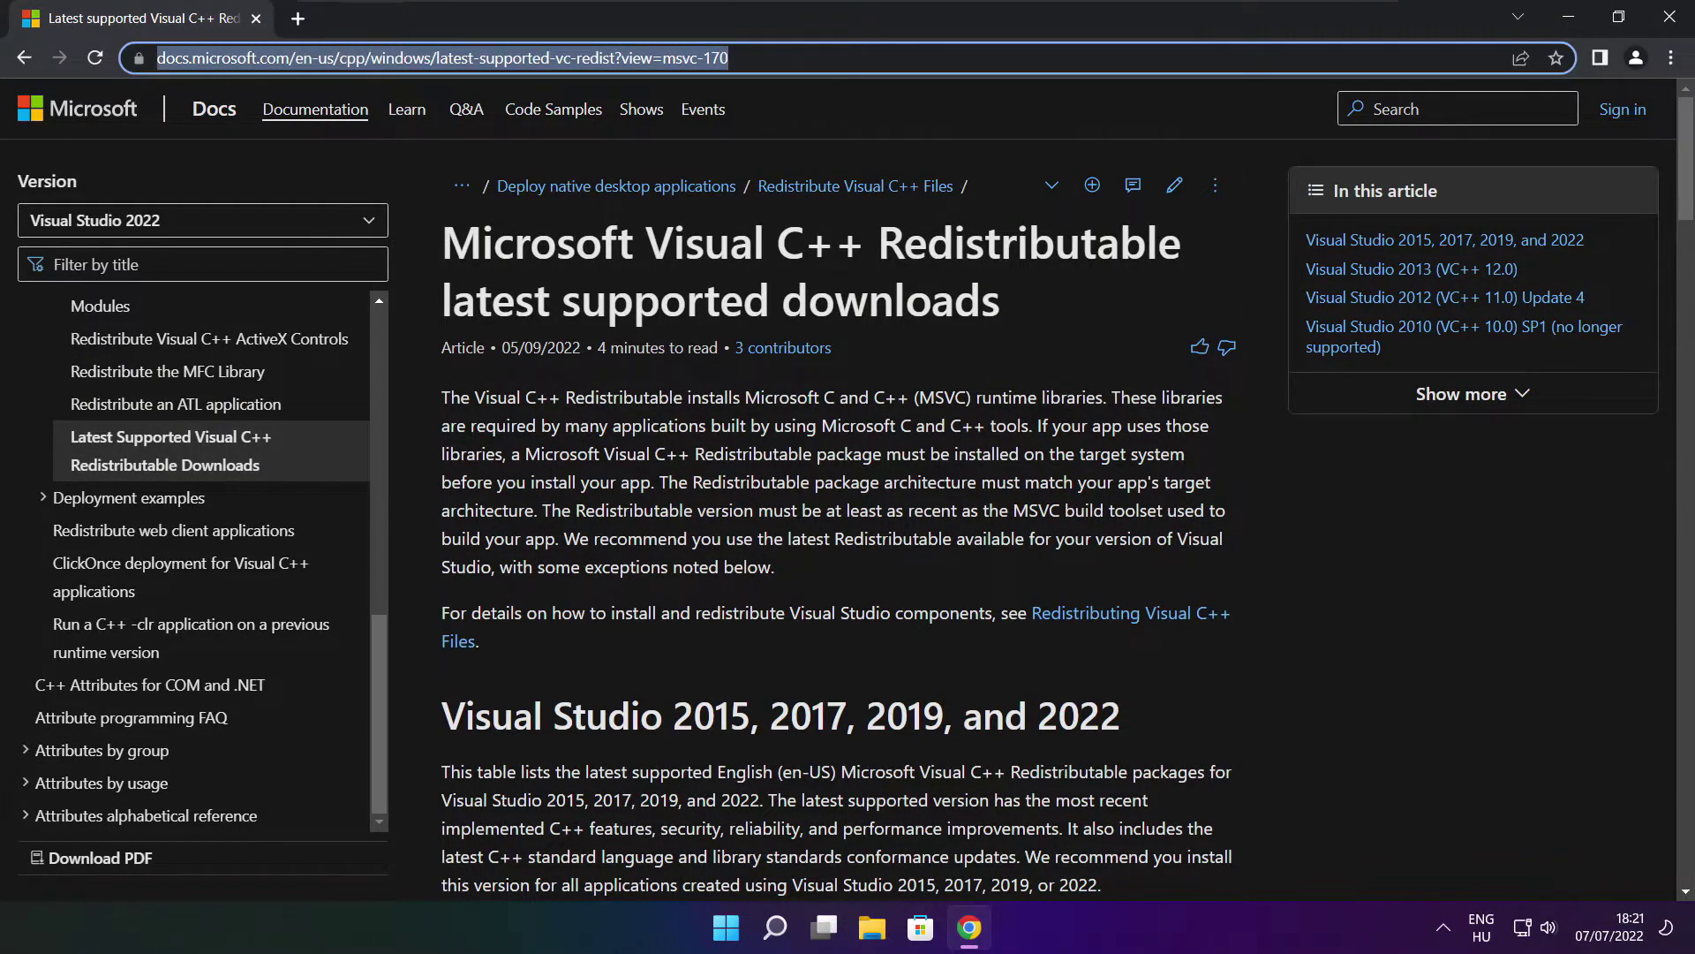
pyautogui.press('End')
pyautogui.click(839, 108)
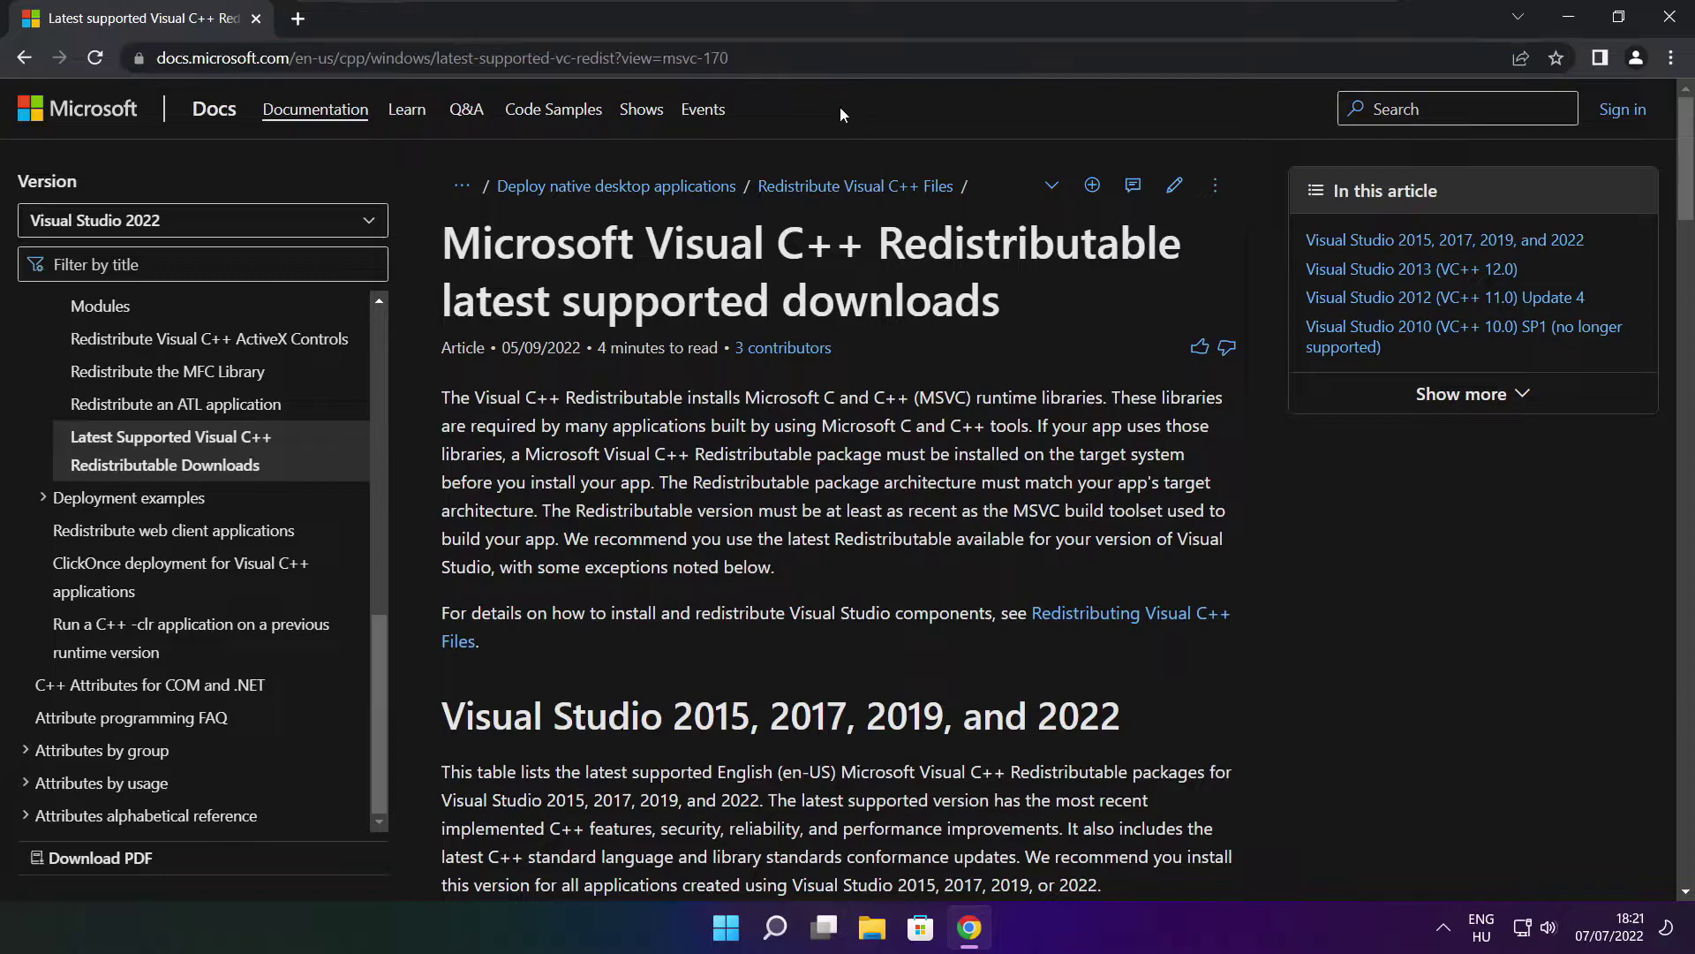
pyautogui.moveTo(1686, 163); pyautogui.dragTo(1678, 247)
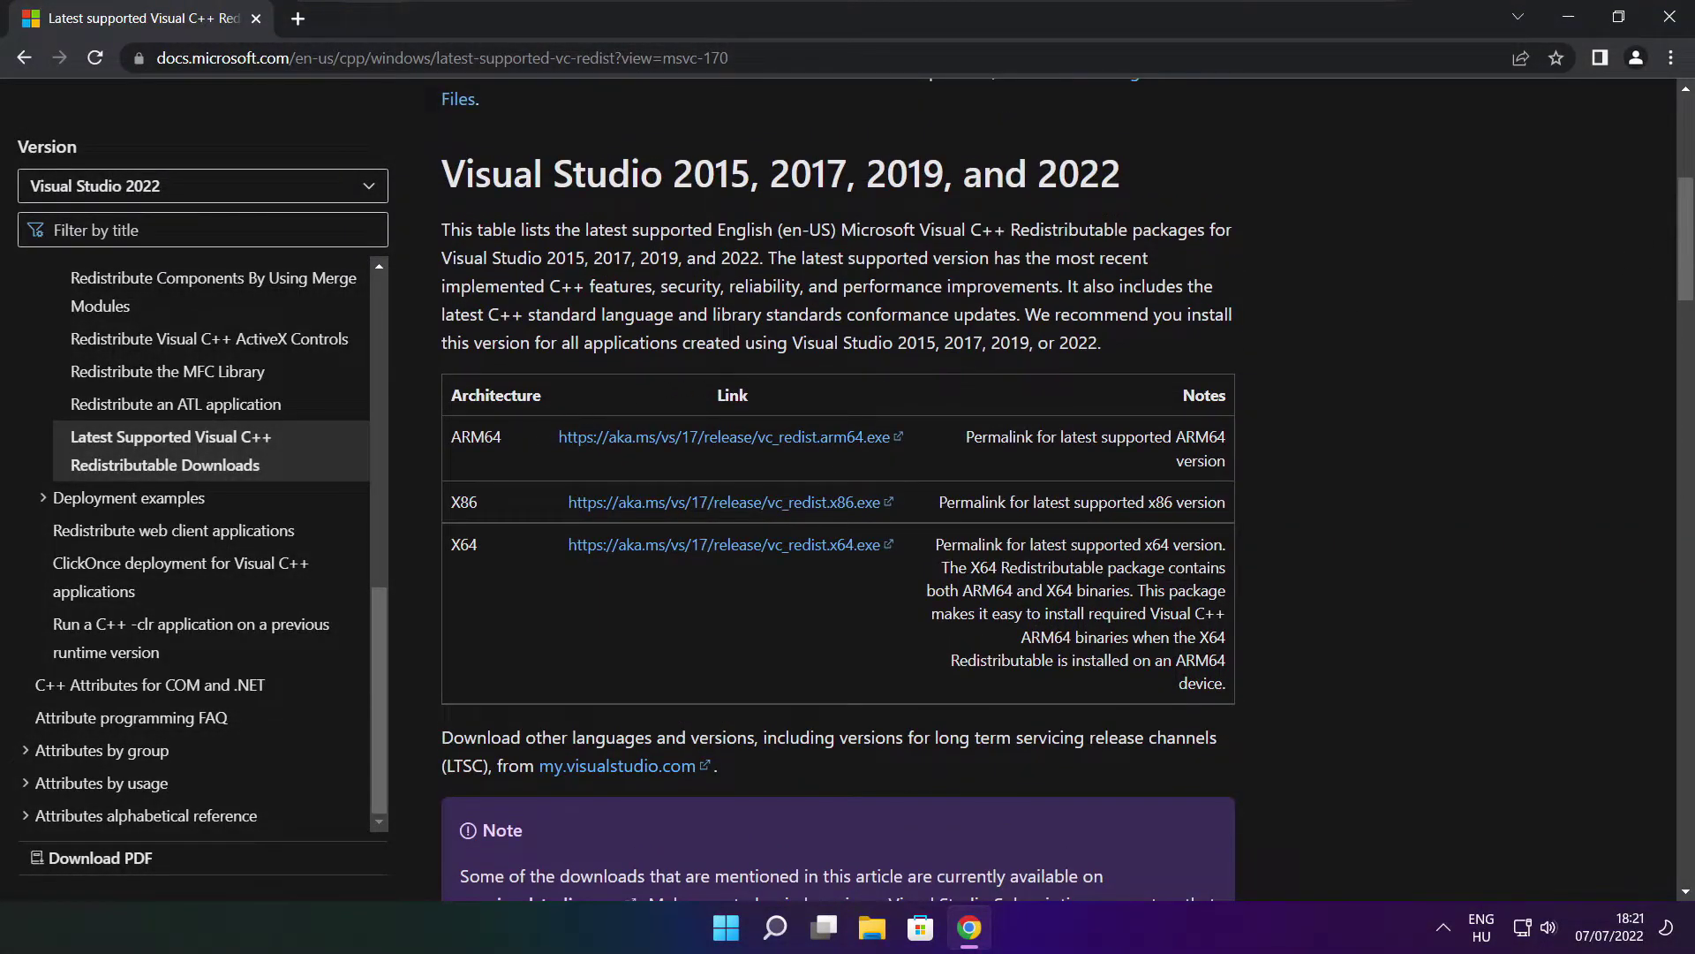
pyautogui.moveTo(449, 431); pyautogui.dragTo(1139, 605)
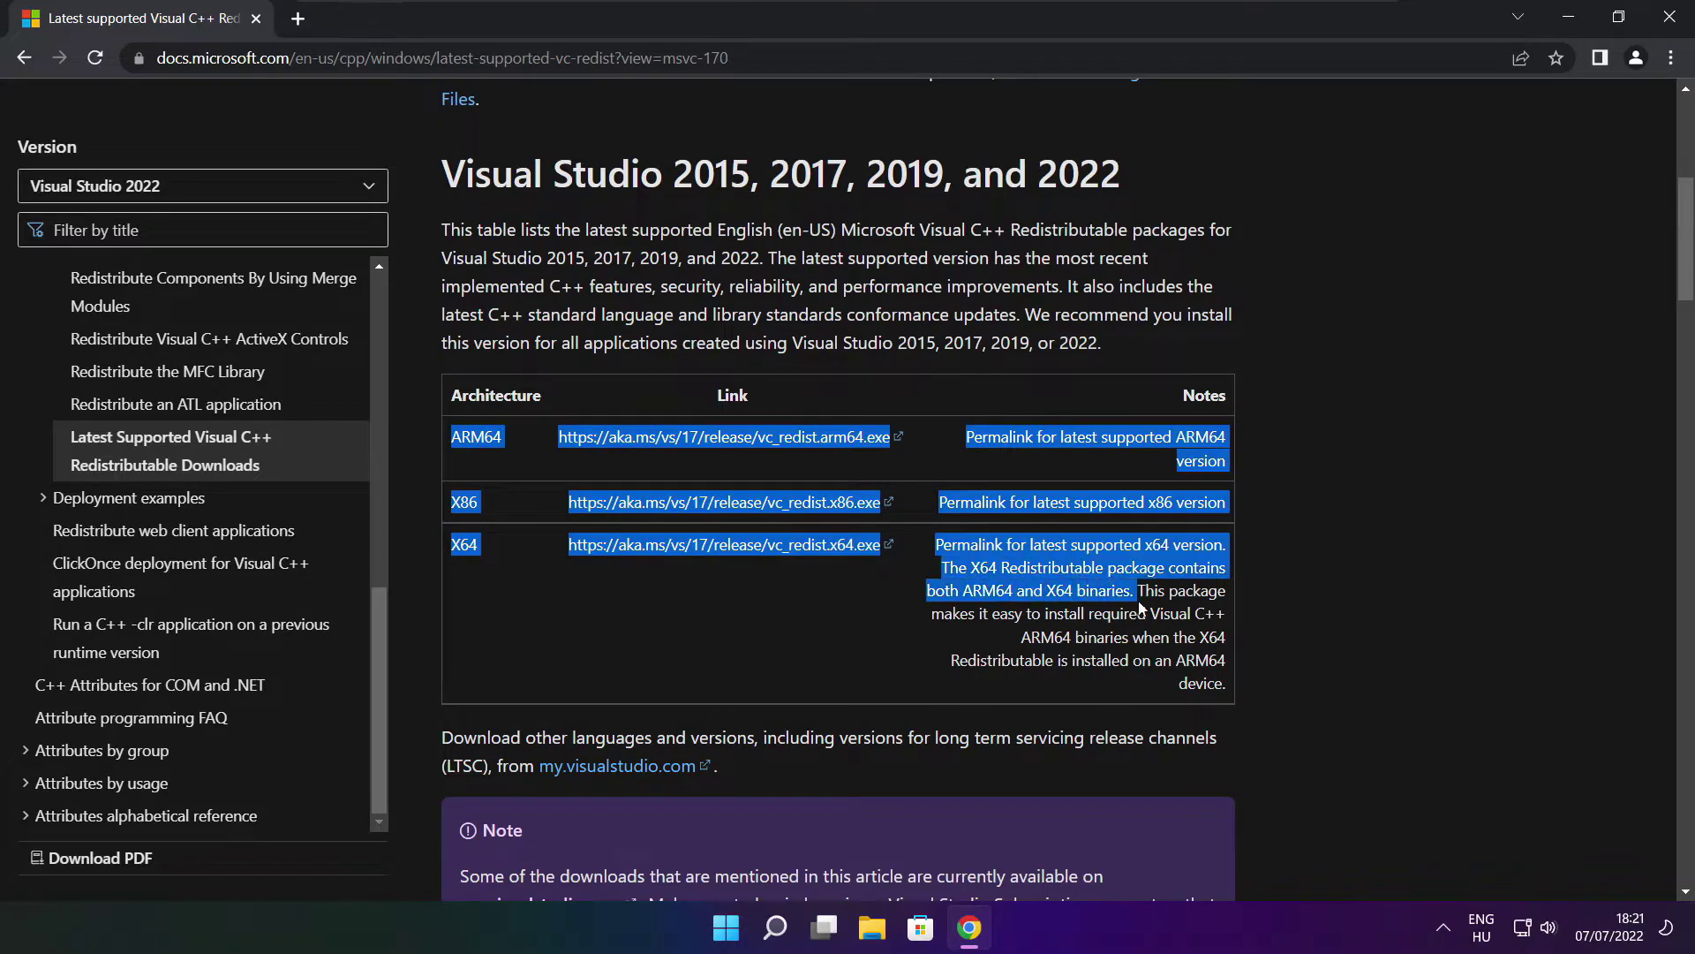
pyautogui.click(1140, 607)
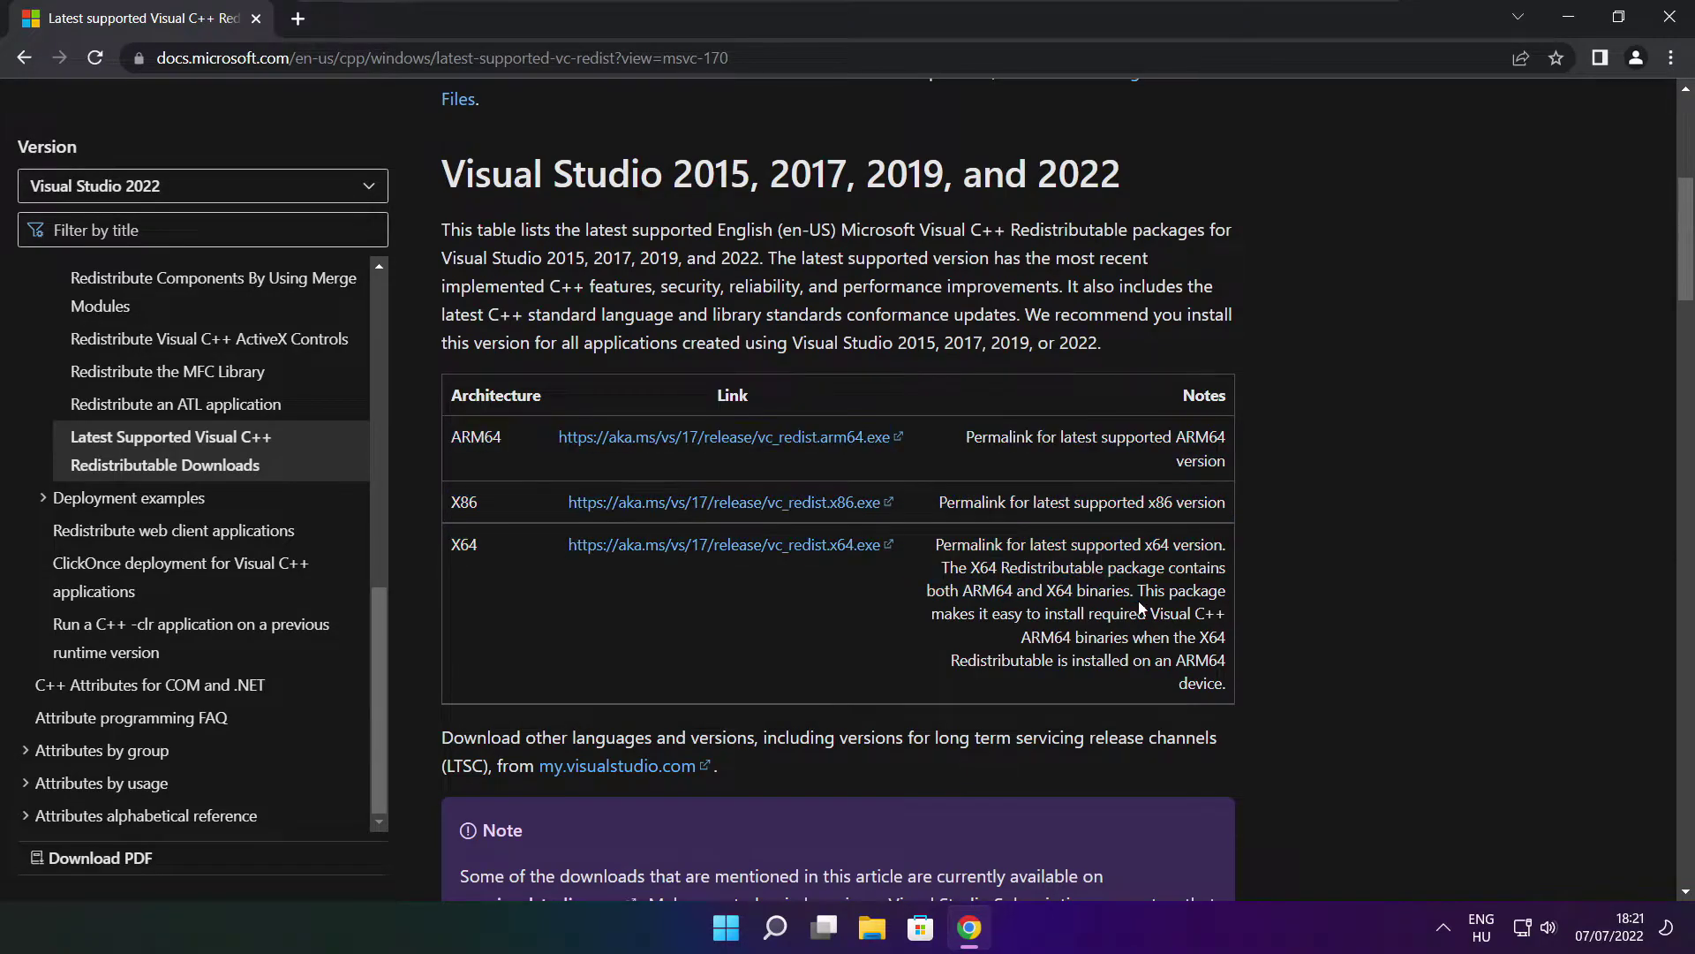
pyautogui.click(703, 438)
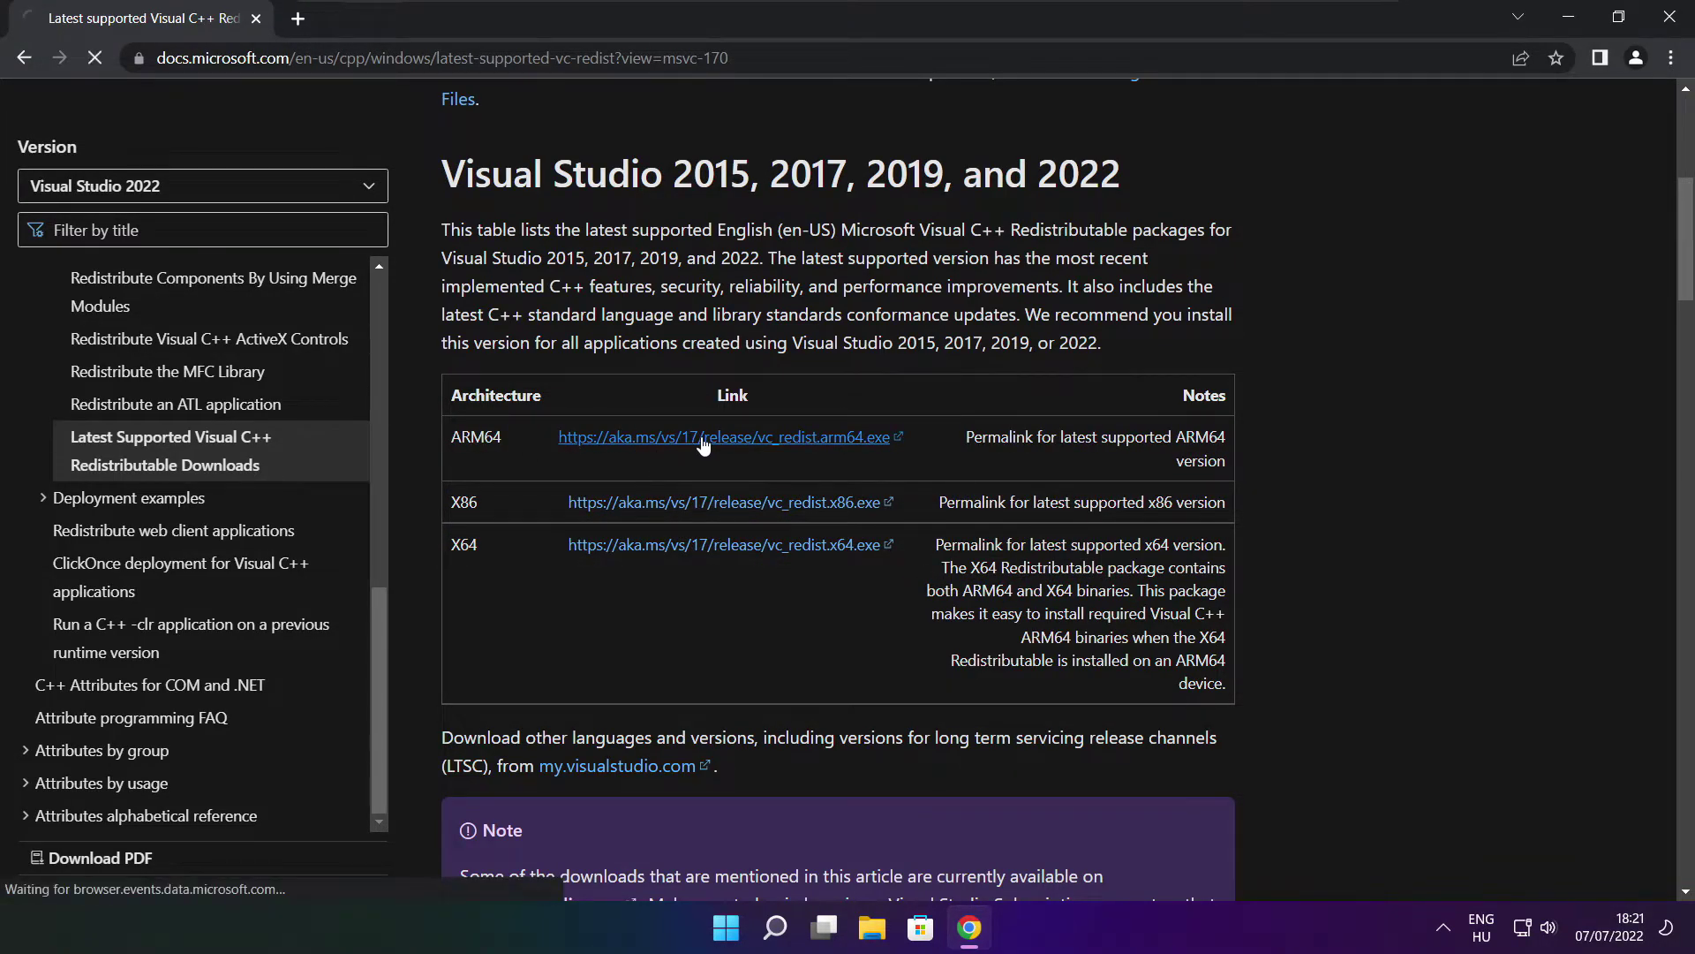
pyautogui.click(699, 511)
pyautogui.click(697, 544)
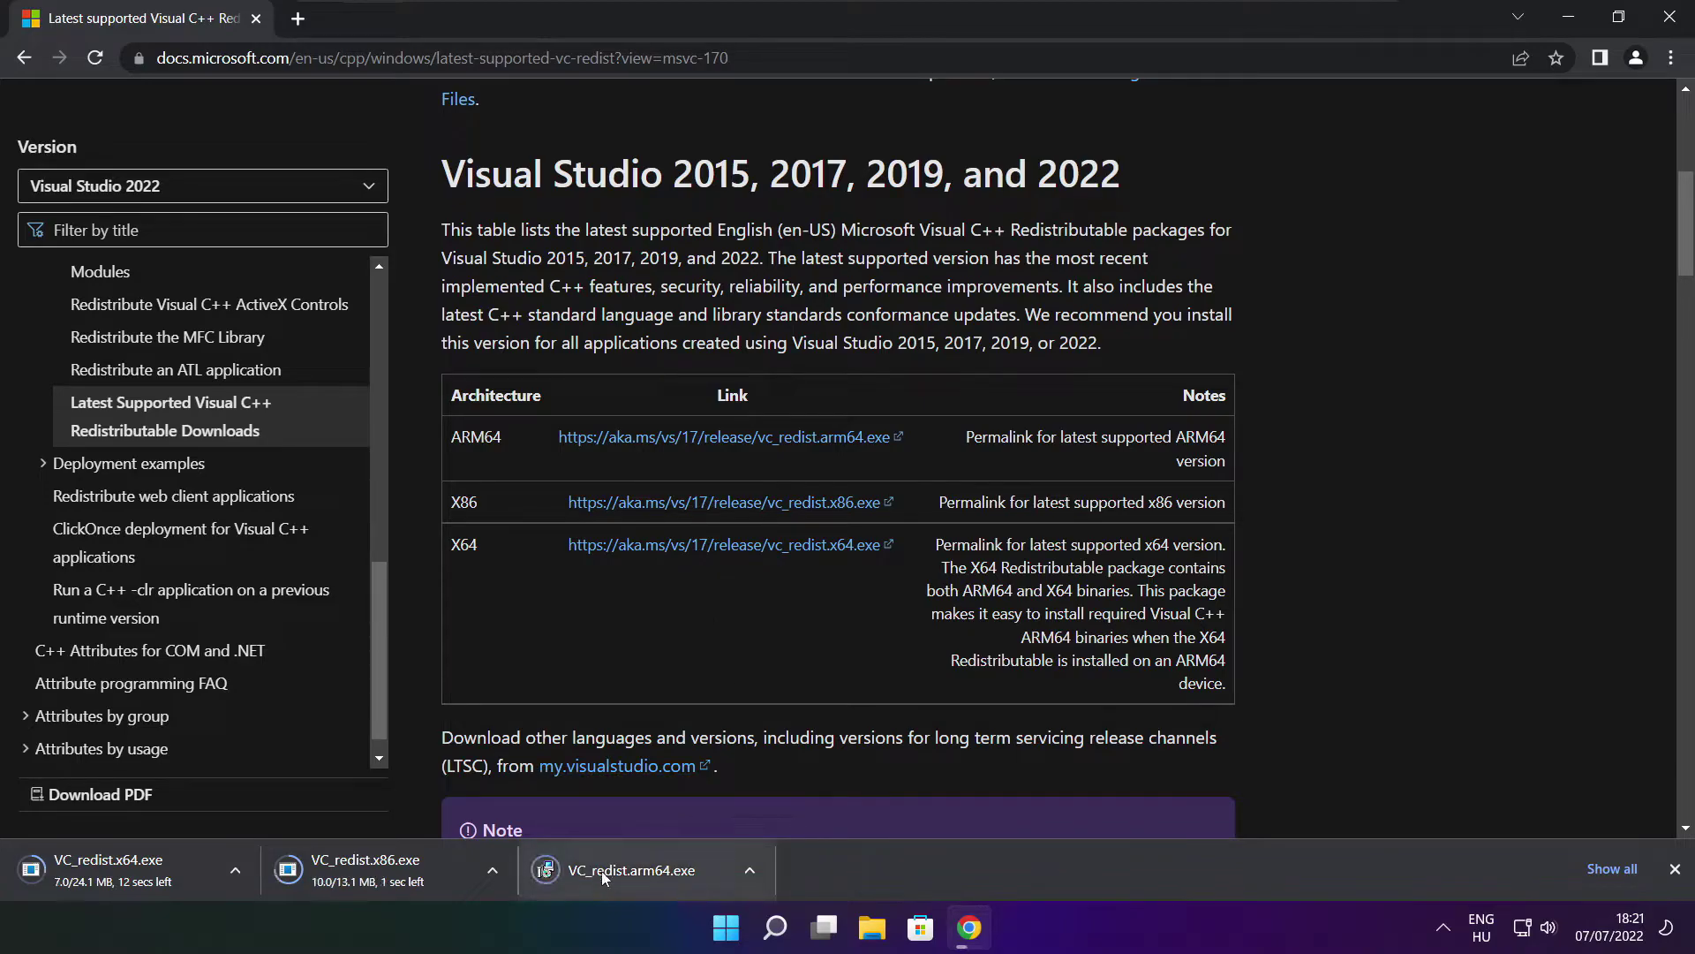
# Step: Run VC_redist.arm64.exe, agree to the license terms, install the Arm64 redistributable, and close the setup window
pyautogui.click(647, 874)
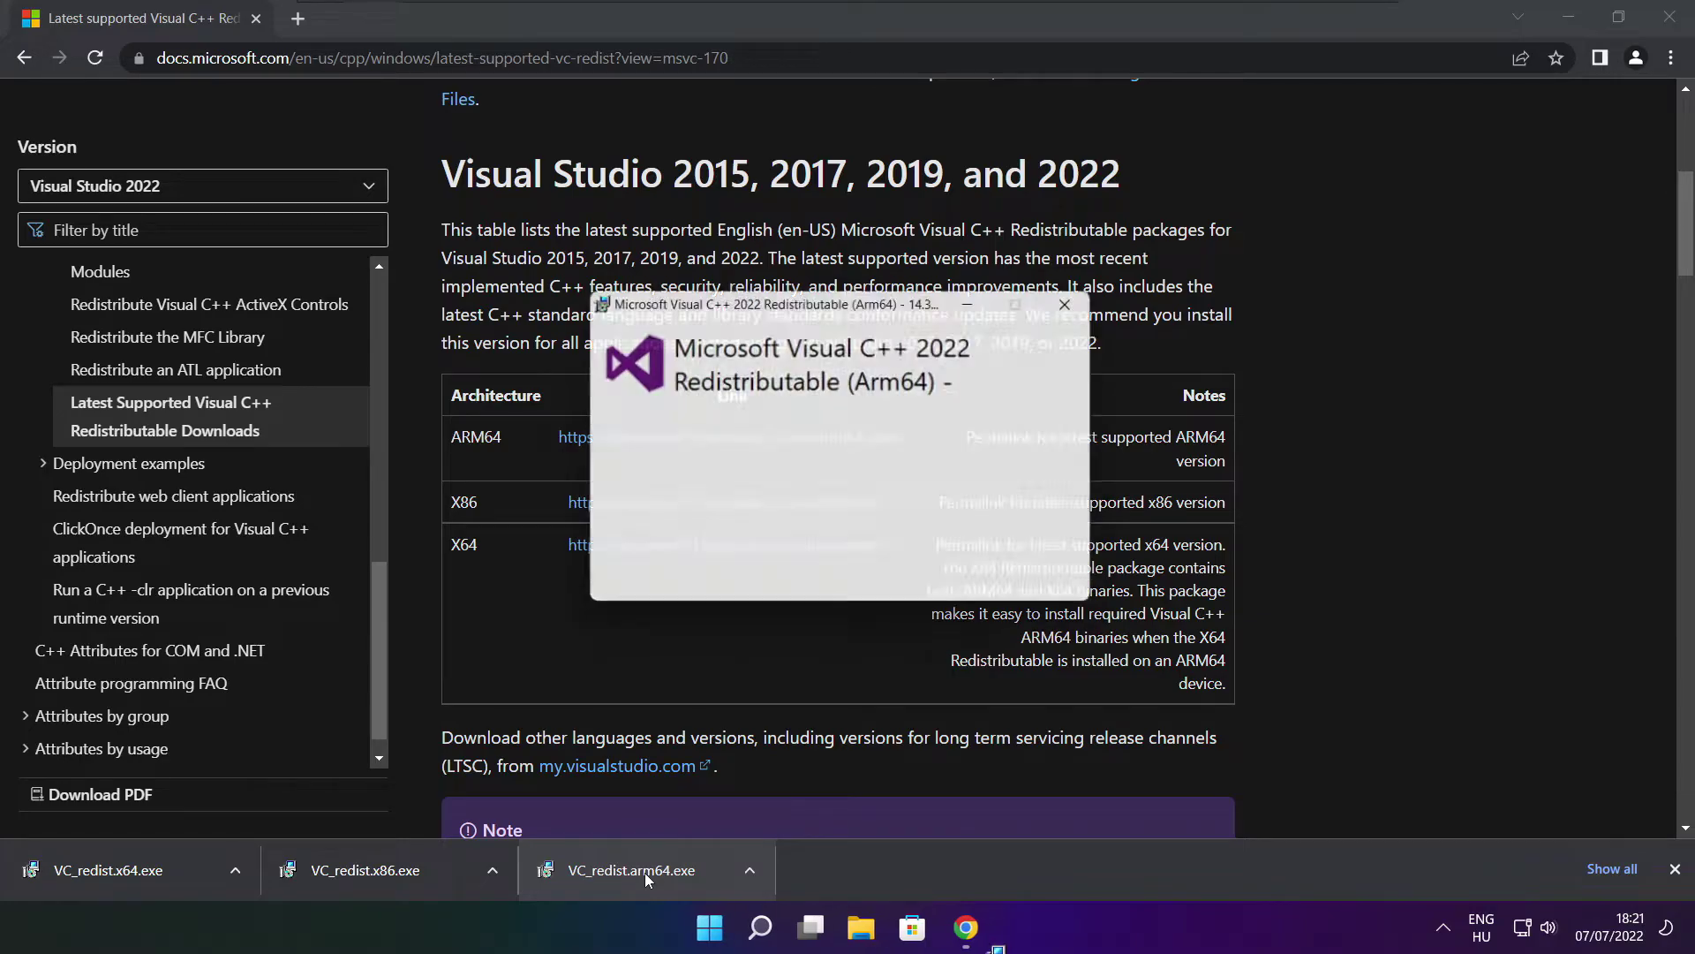
pyautogui.moveTo(1087, 436); pyautogui.dragTo(1087, 519)
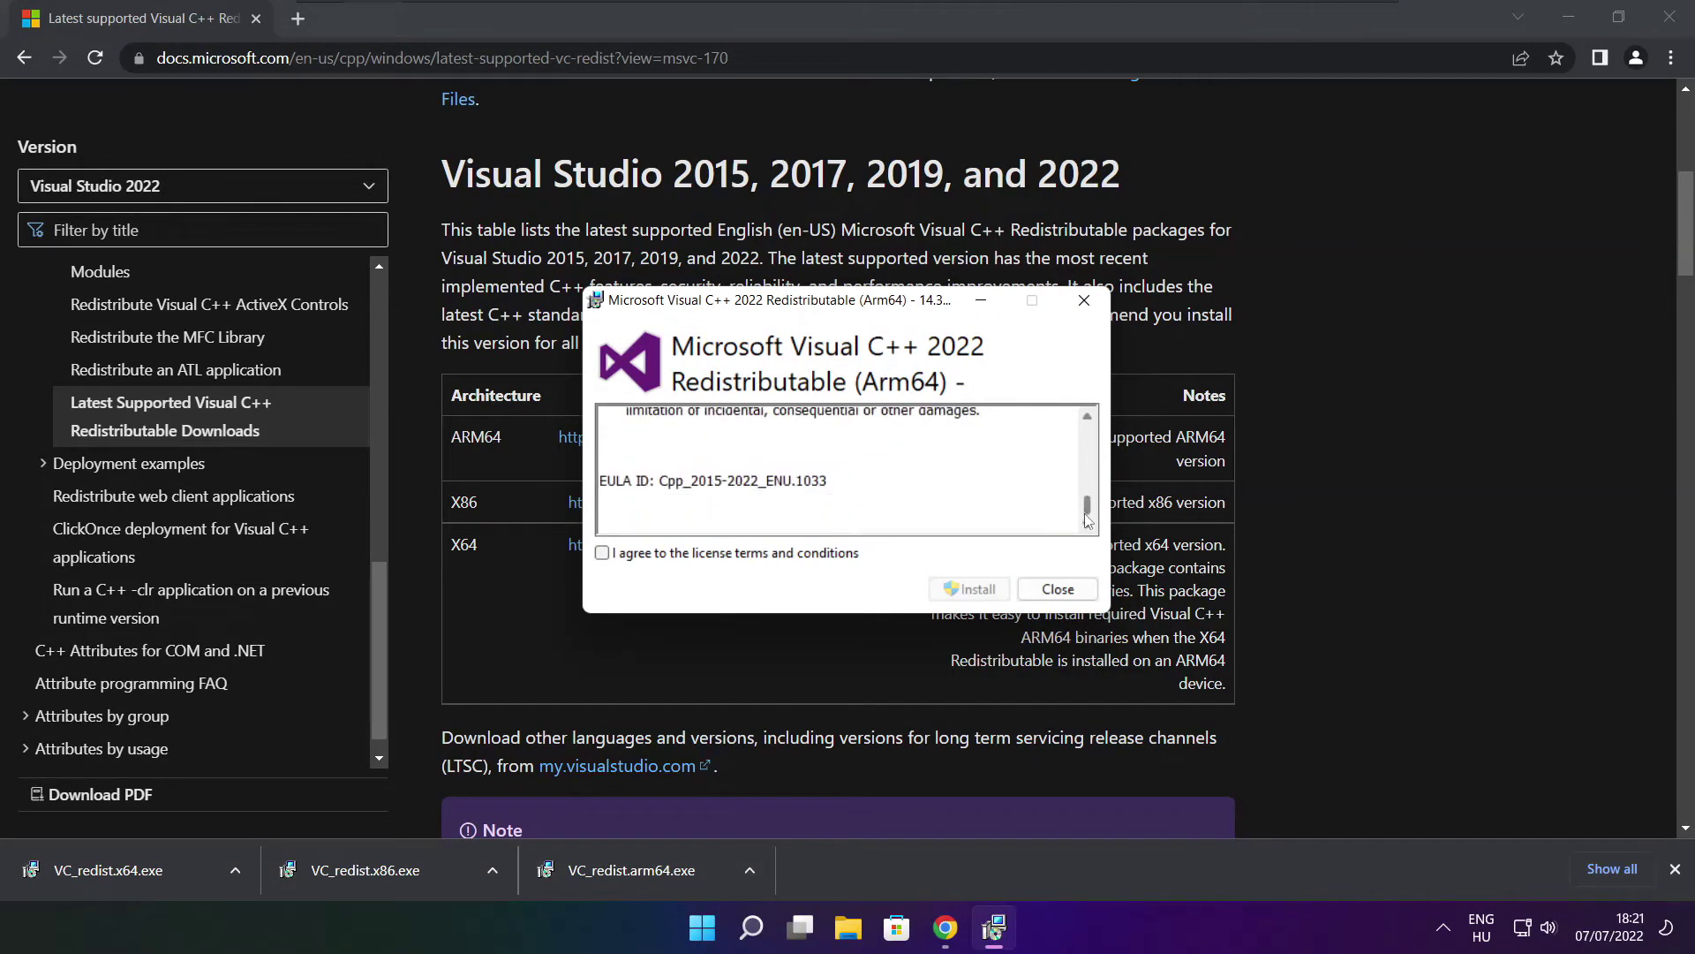
pyautogui.click(603, 554)
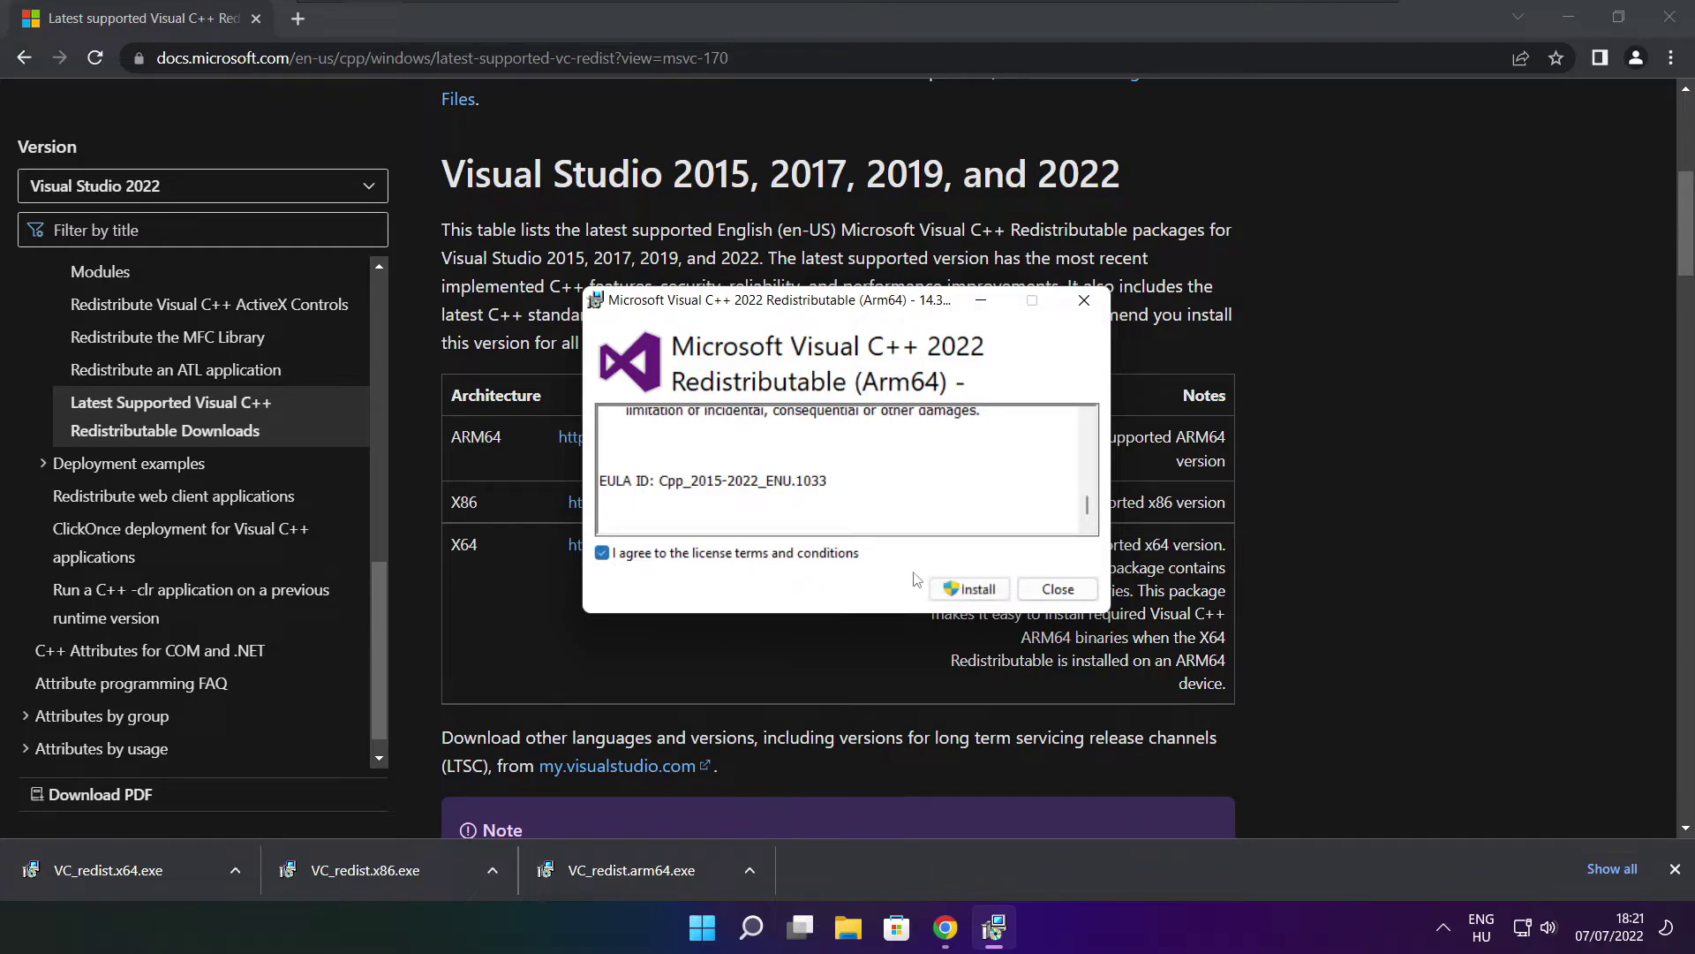
pyautogui.click(962, 589)
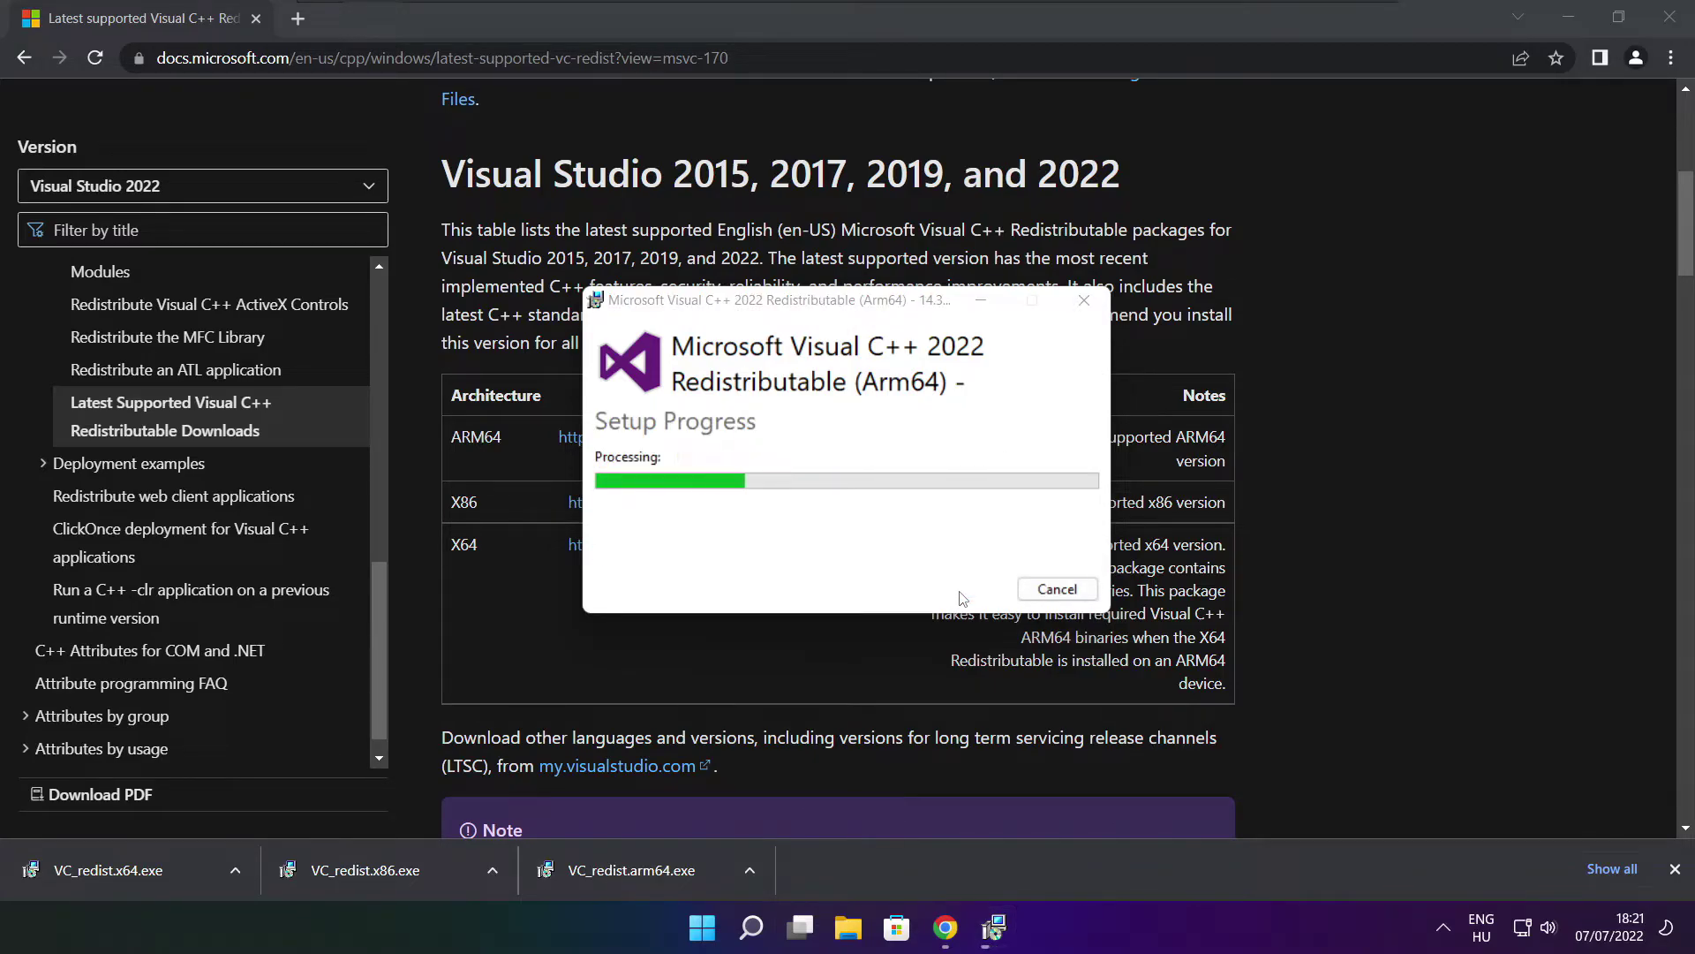
pyautogui.click(1057, 589)
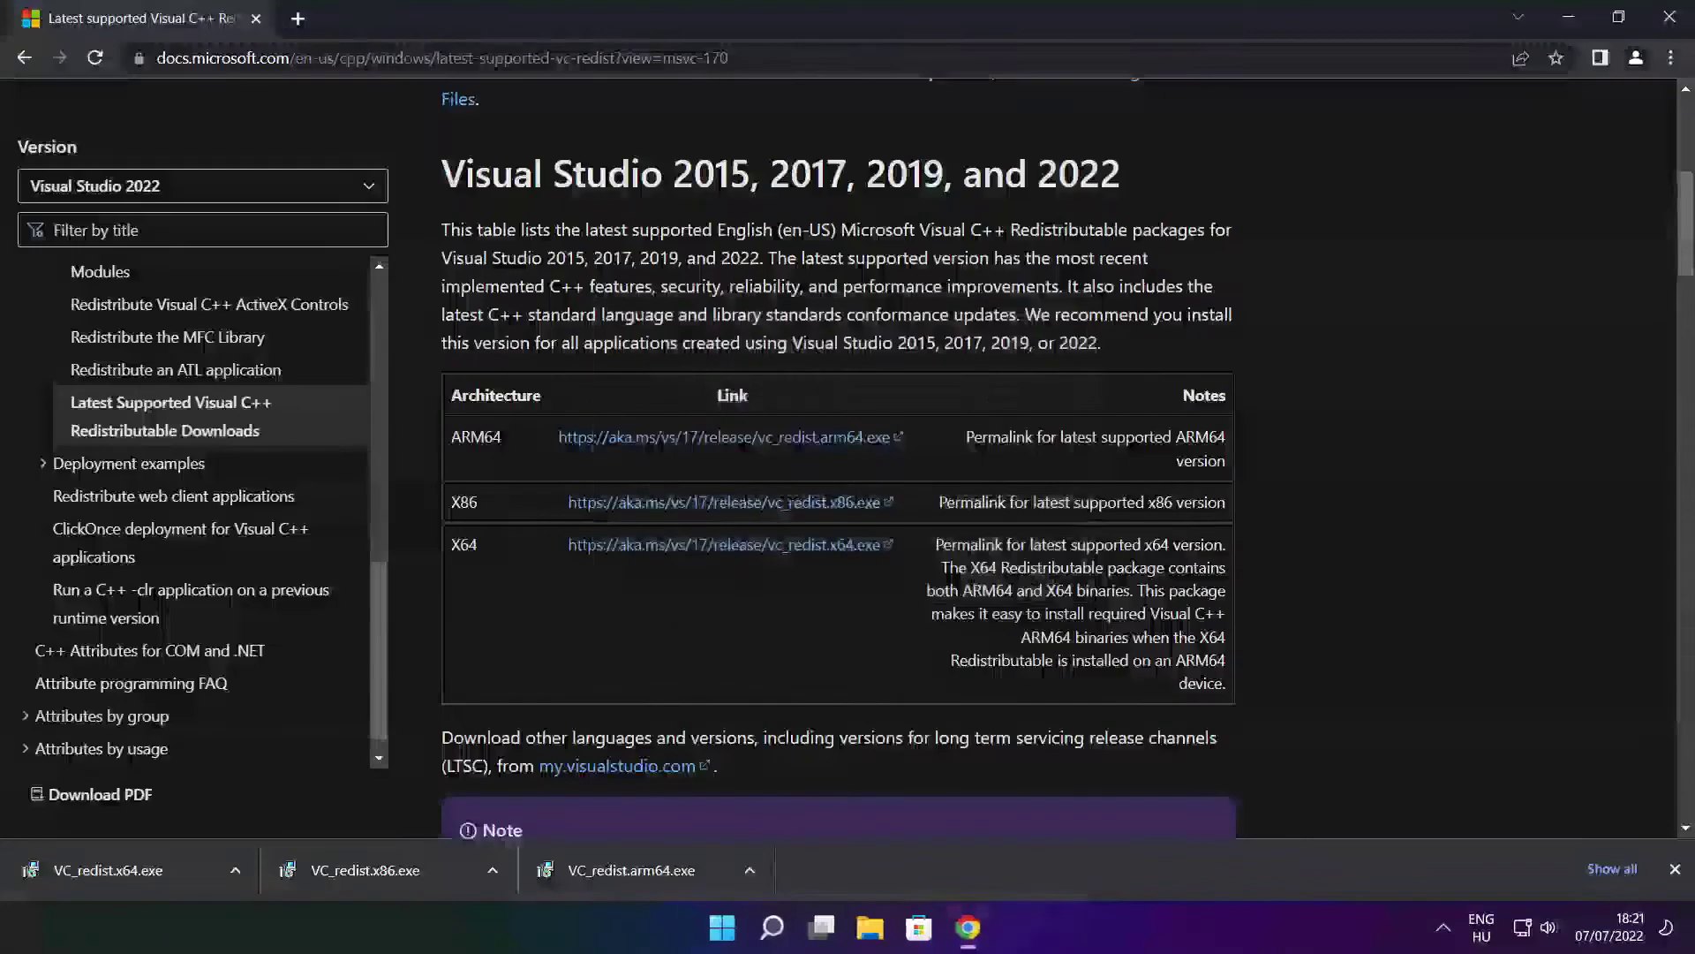
# Step: Run VC_redist.x86.exe, agree to the license terms, install the x86 redistributable, and close the setup window
pyautogui.click(401, 872)
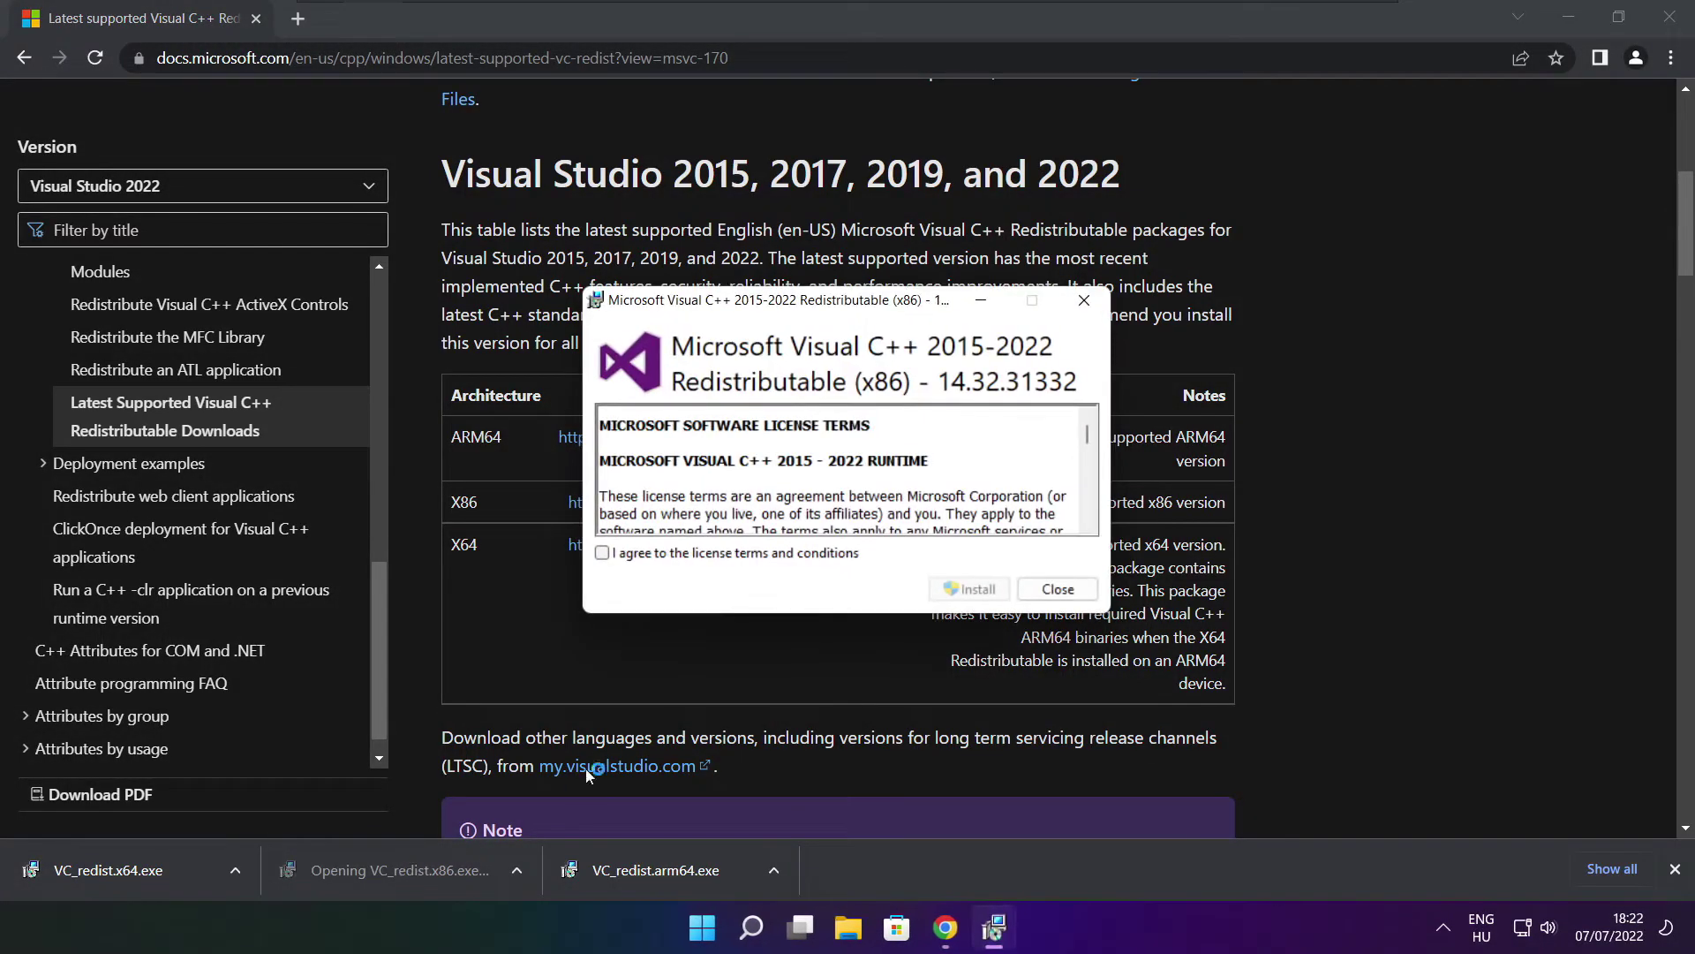
pyautogui.moveTo(1088, 436); pyautogui.dragTo(1091, 513)
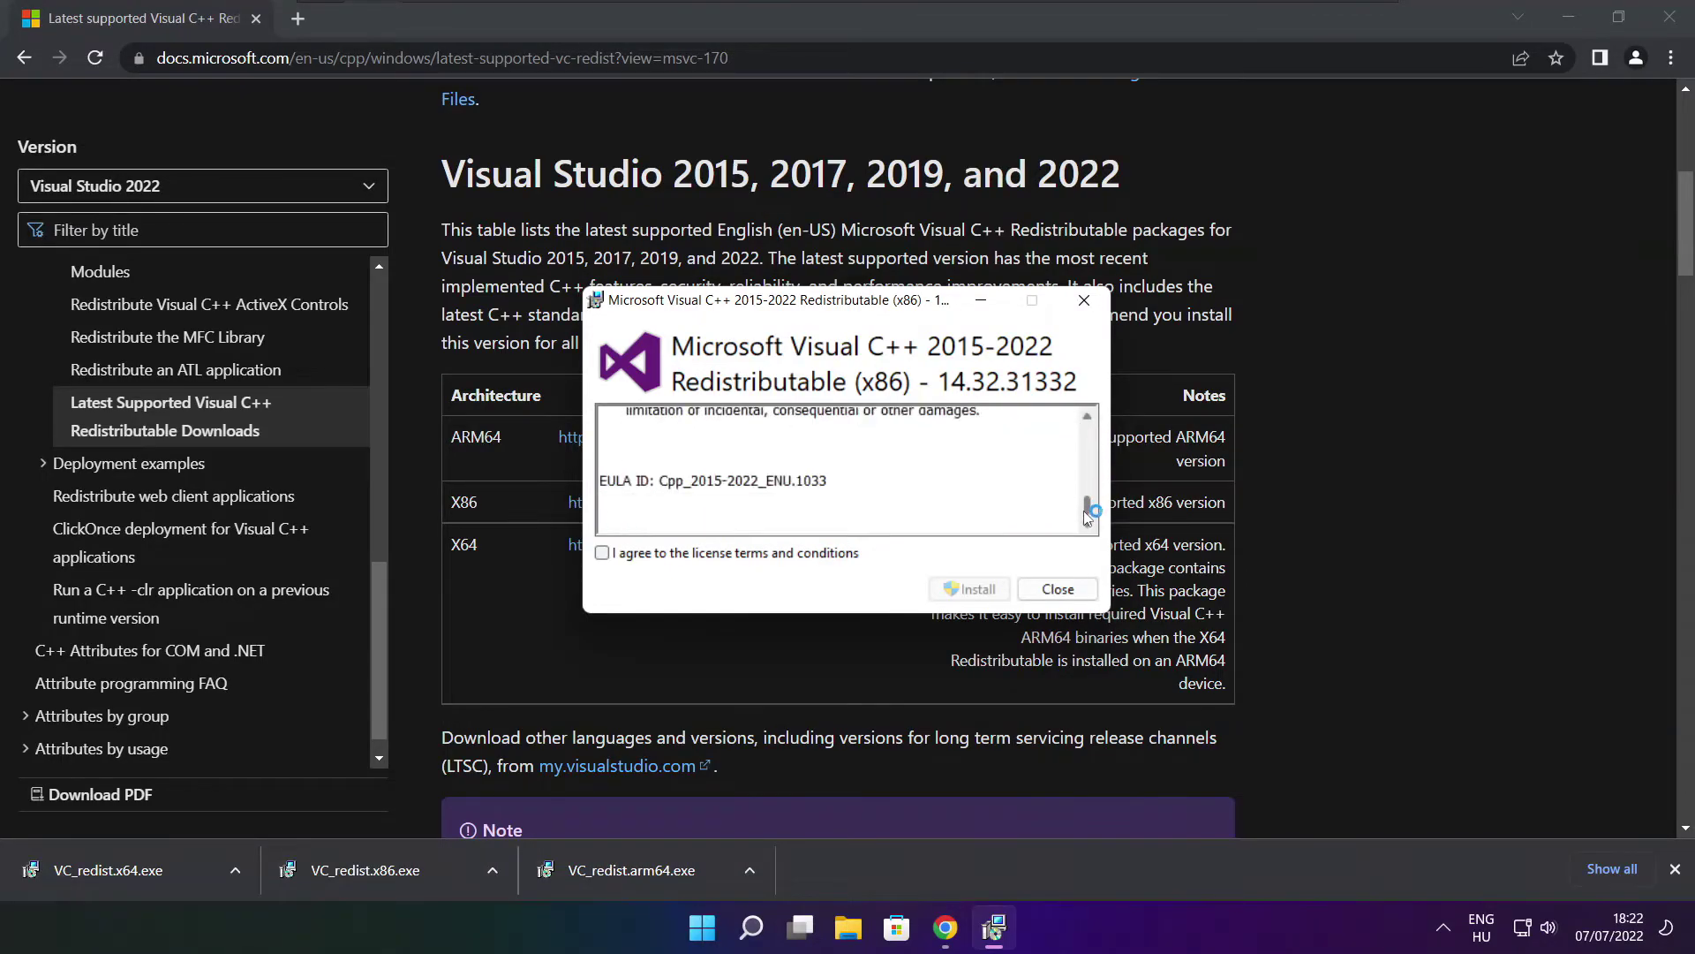
pyautogui.click(604, 554)
pyautogui.click(969, 589)
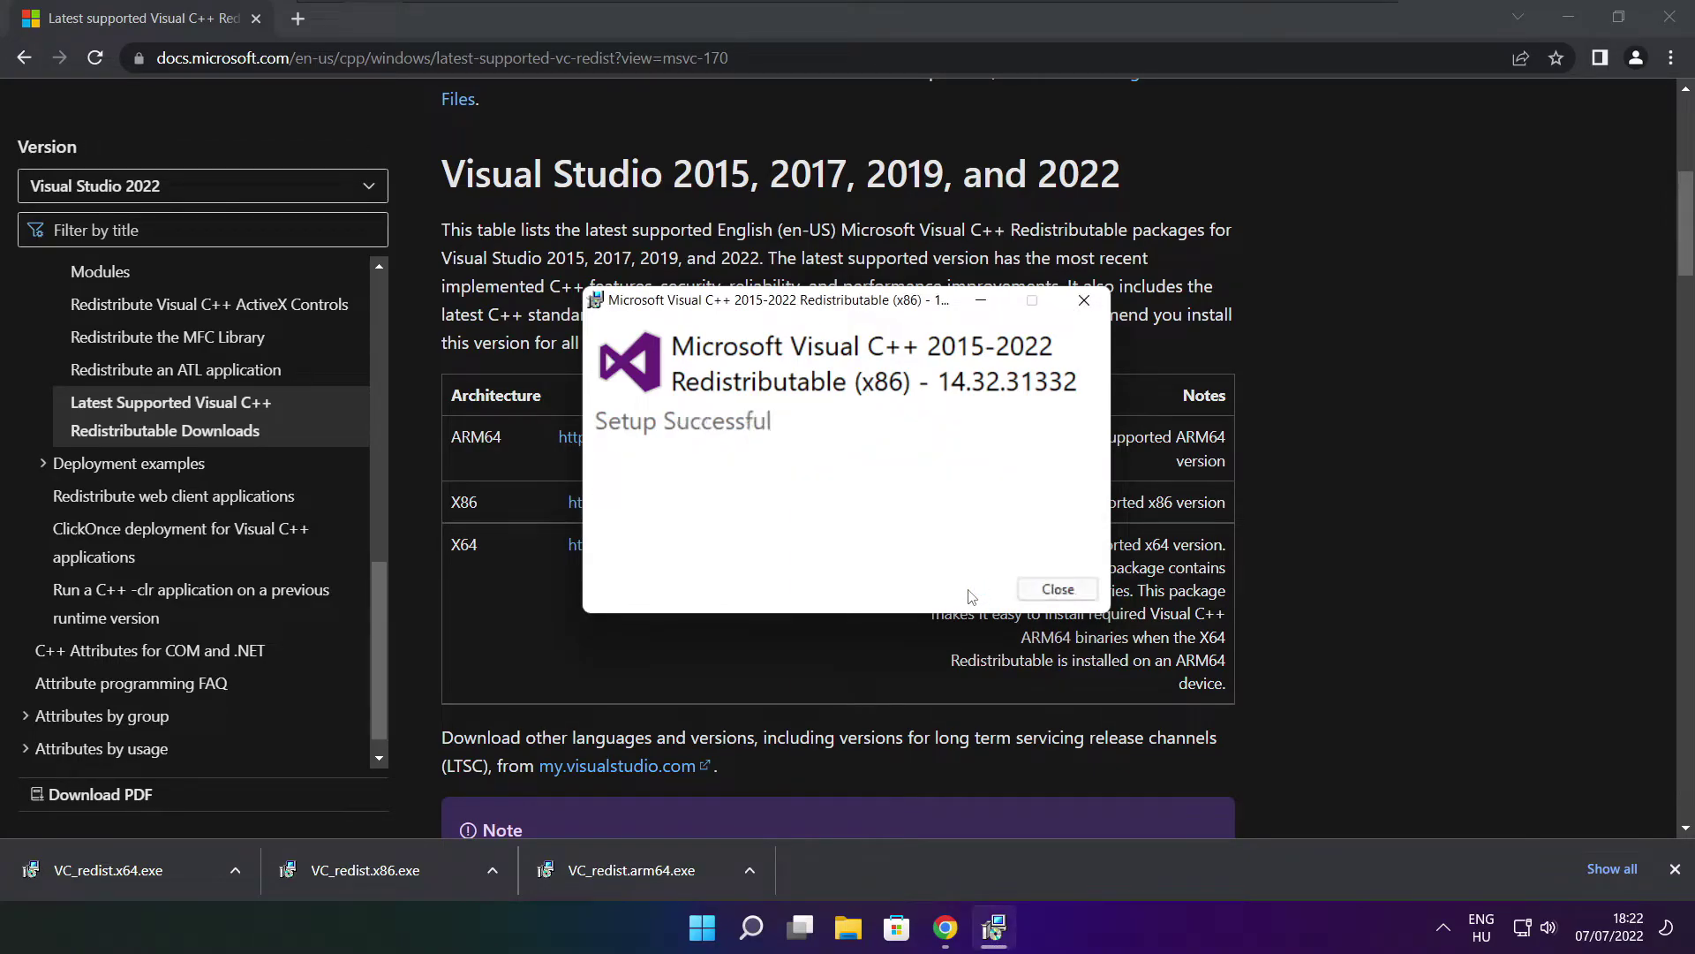
pyautogui.click(1058, 589)
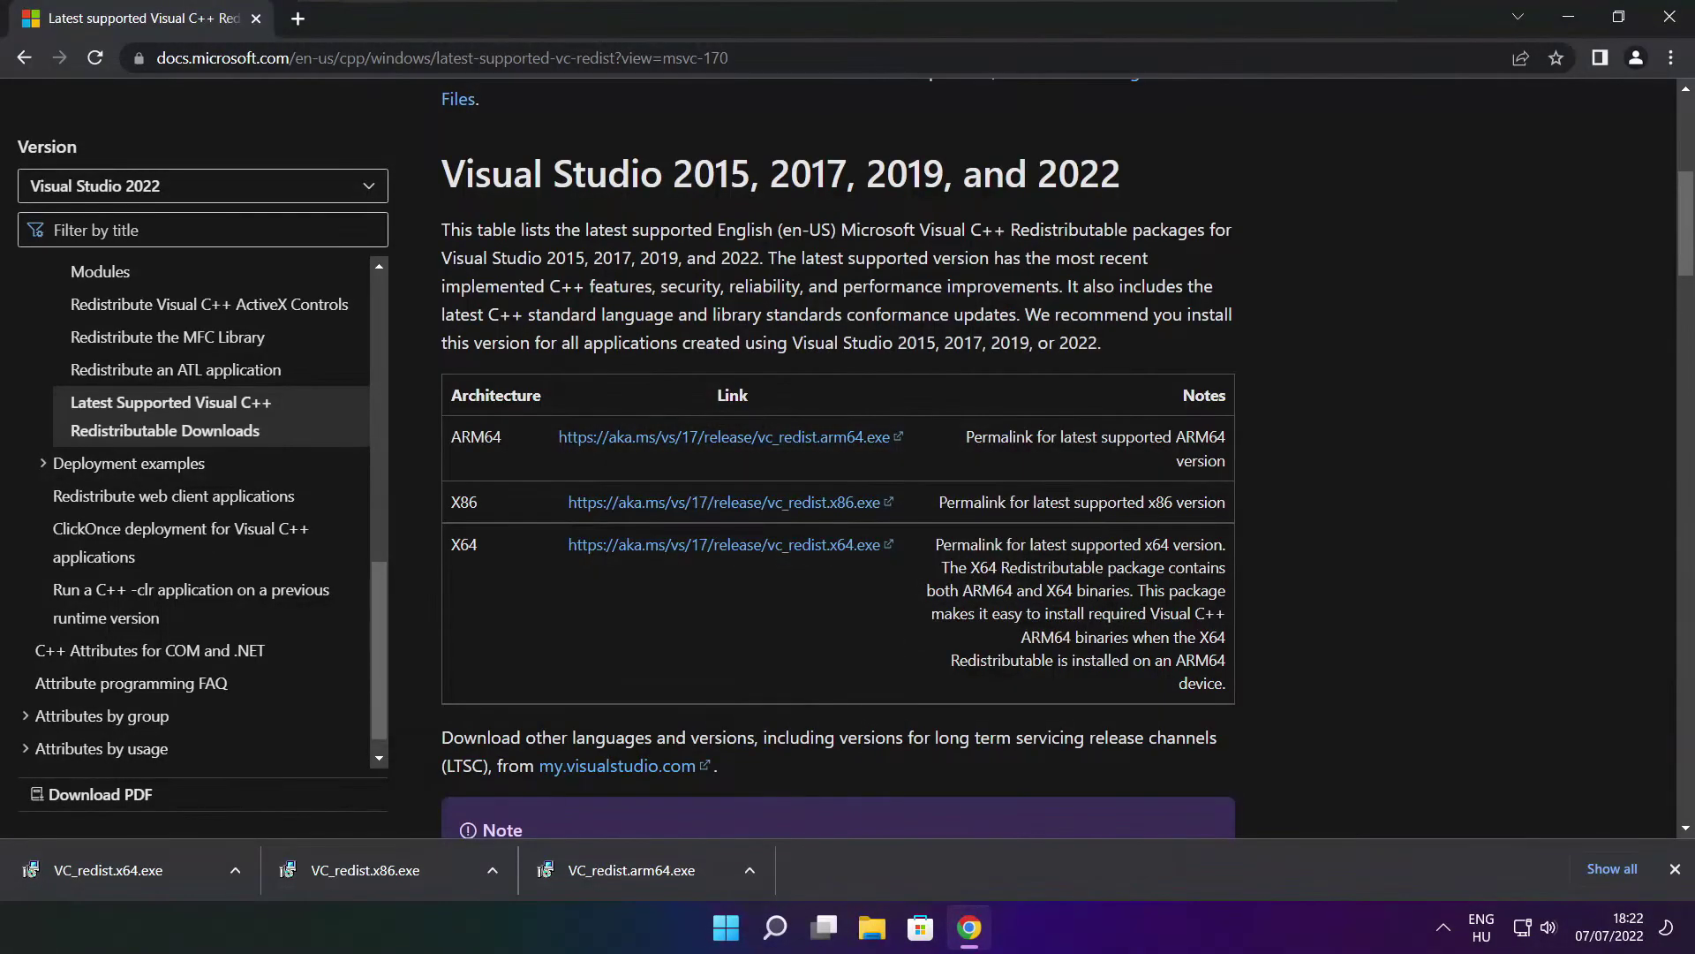
# Step: Run VC_redist.x64.exe, agree to the license terms, install the x64 redistributable, and close the setup window and the browser
pyautogui.click(142, 870)
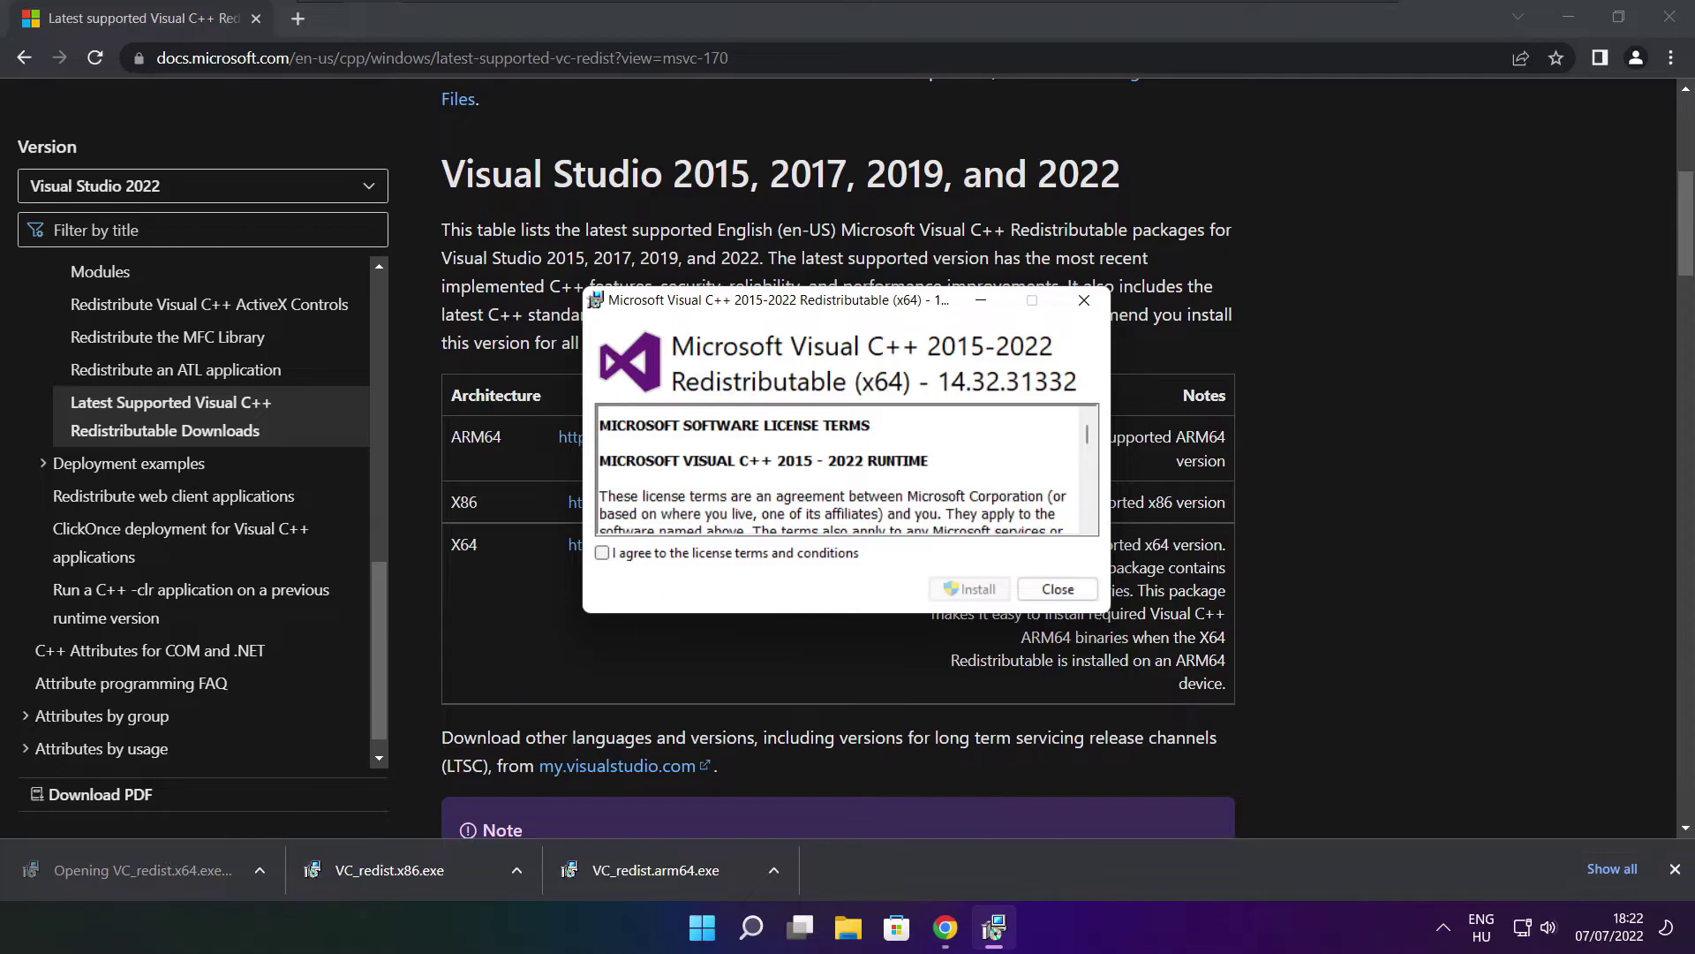
pyautogui.moveTo(1087, 434); pyautogui.dragTo(1087, 528)
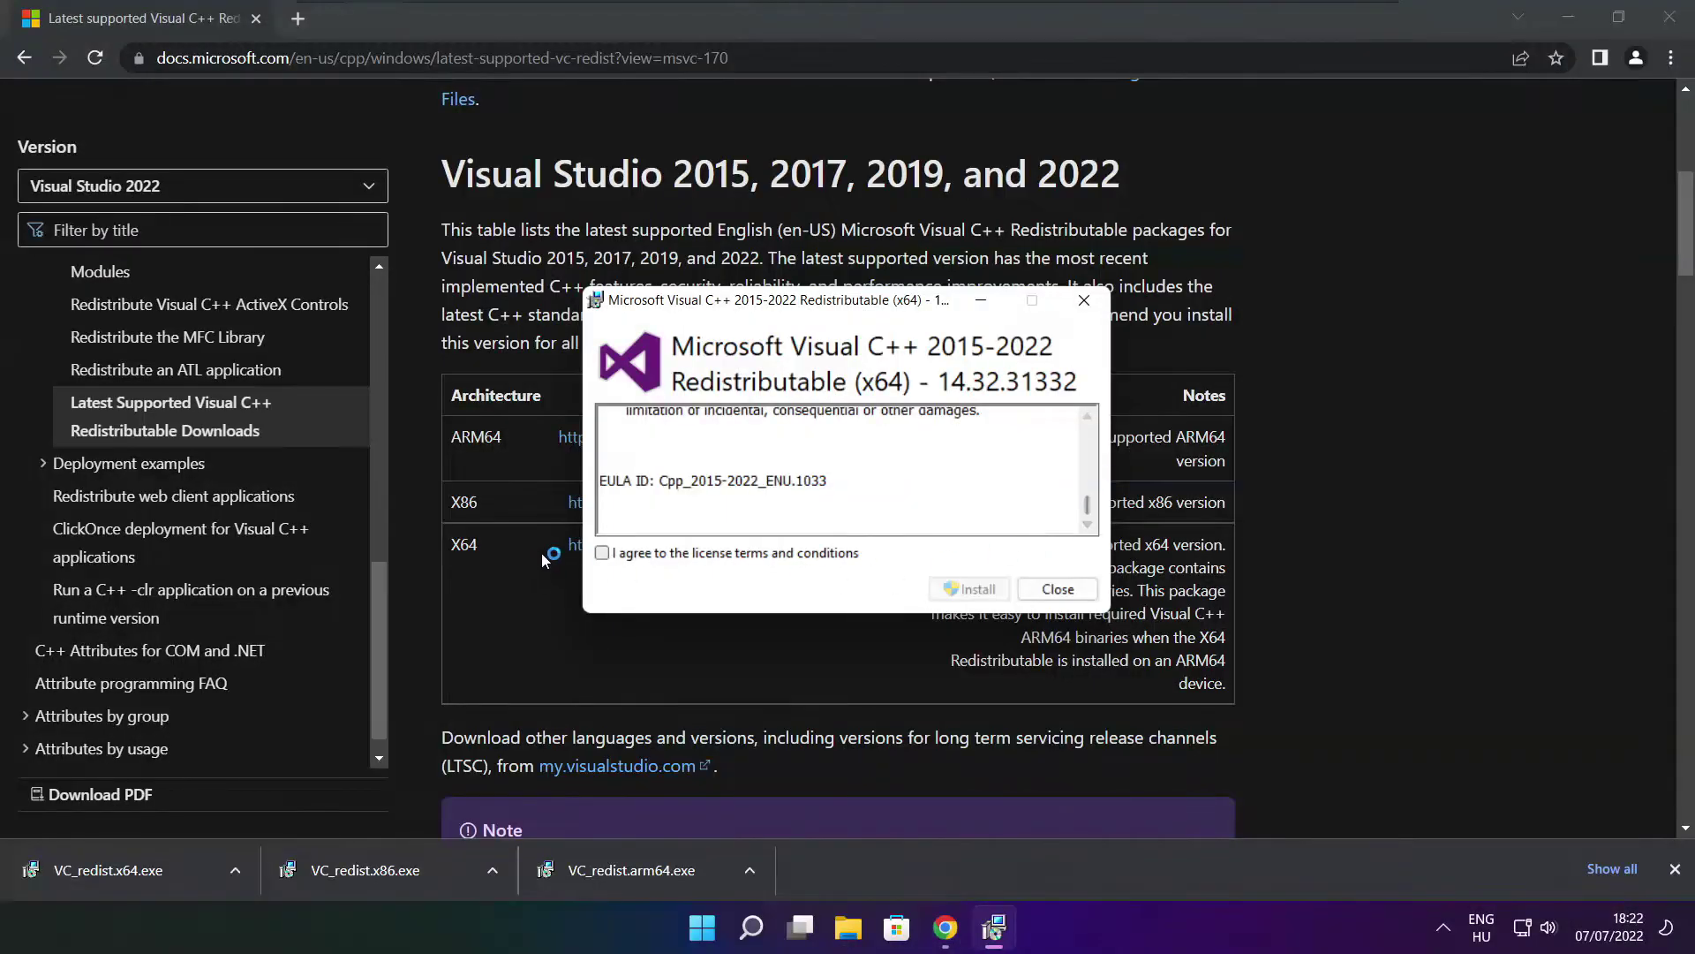
pyautogui.click(603, 553)
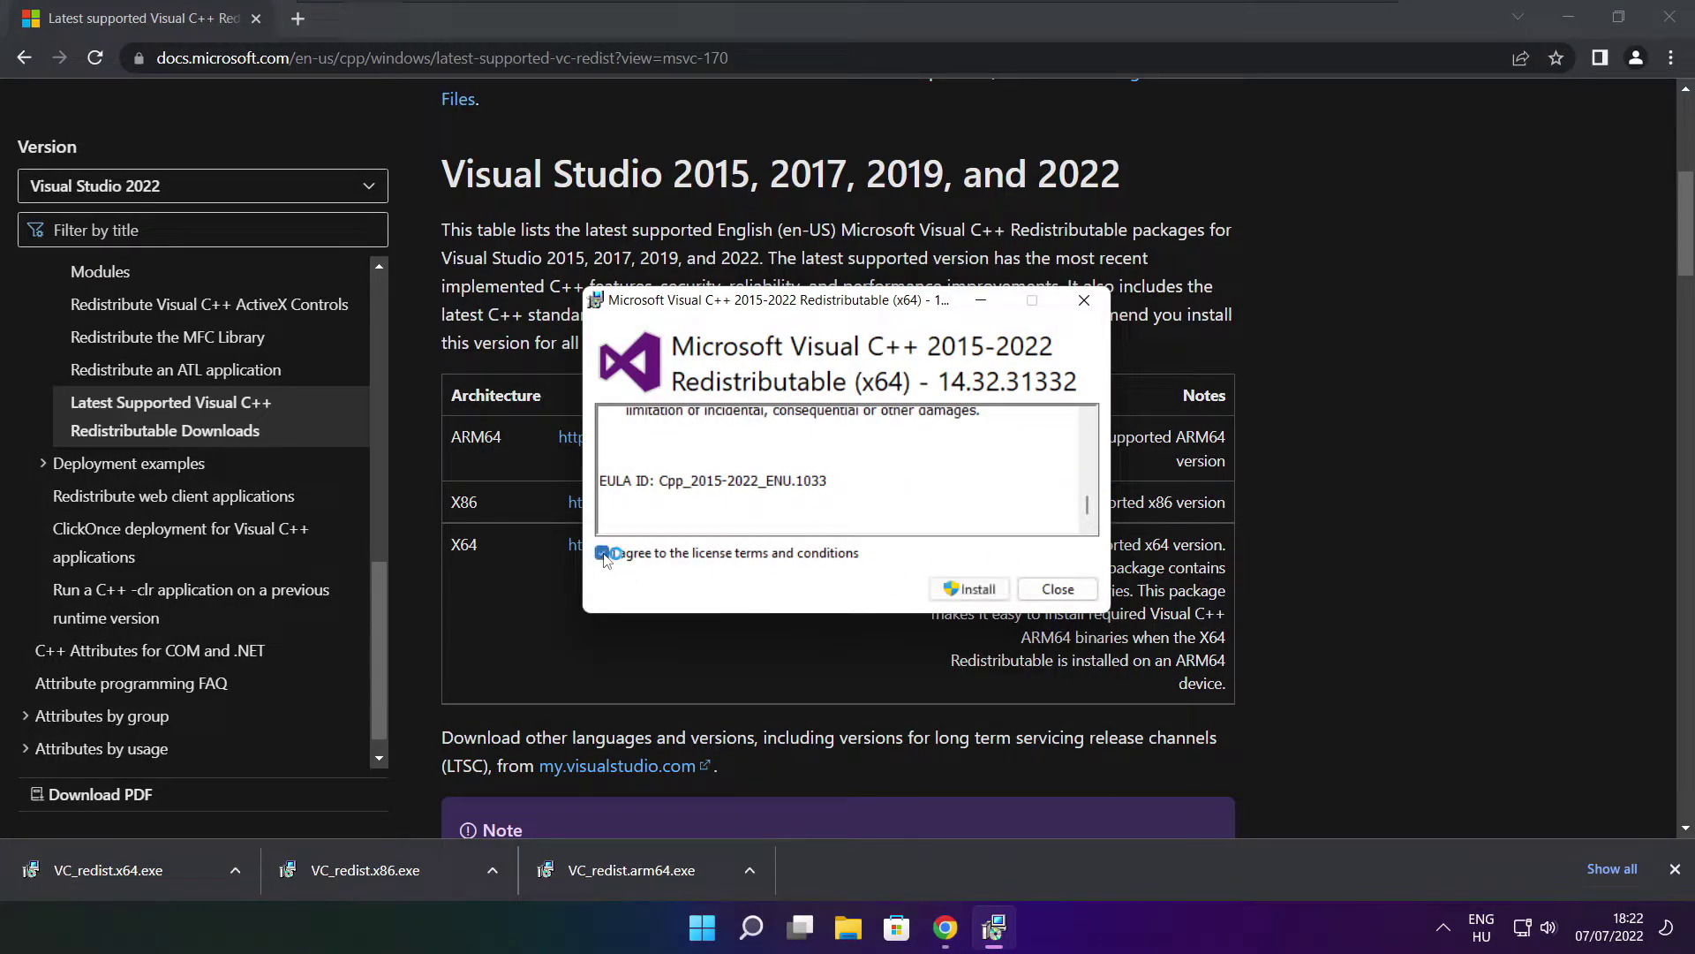
pyautogui.click(973, 589)
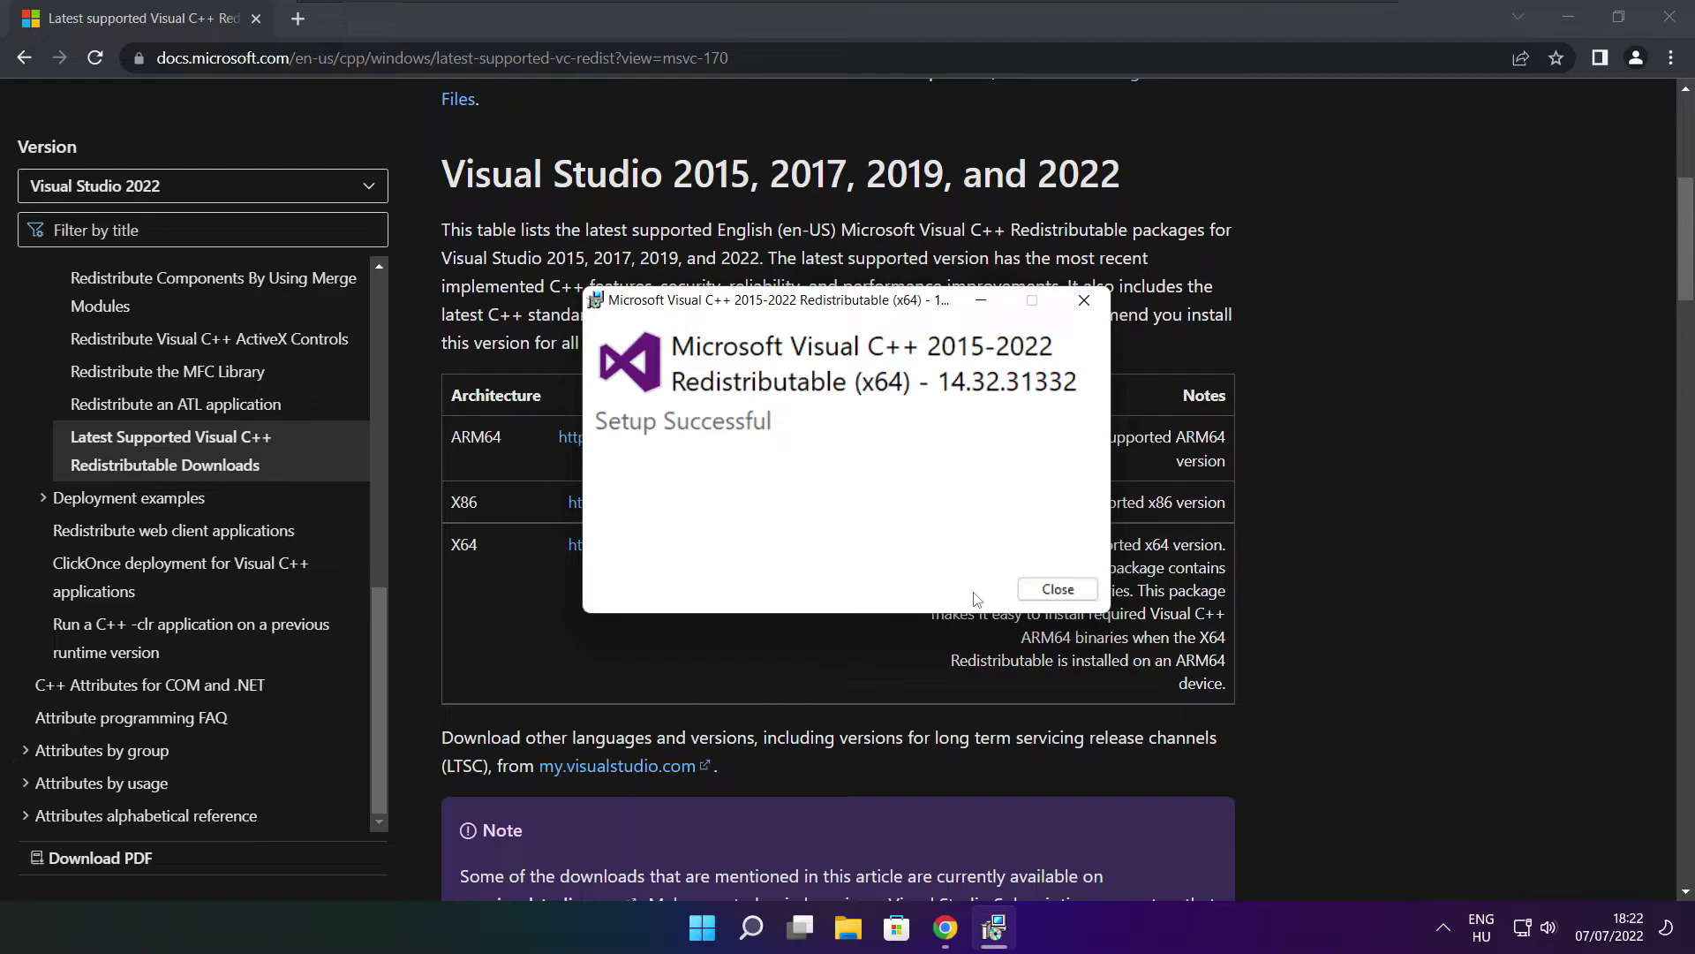
pyautogui.click(1058, 589)
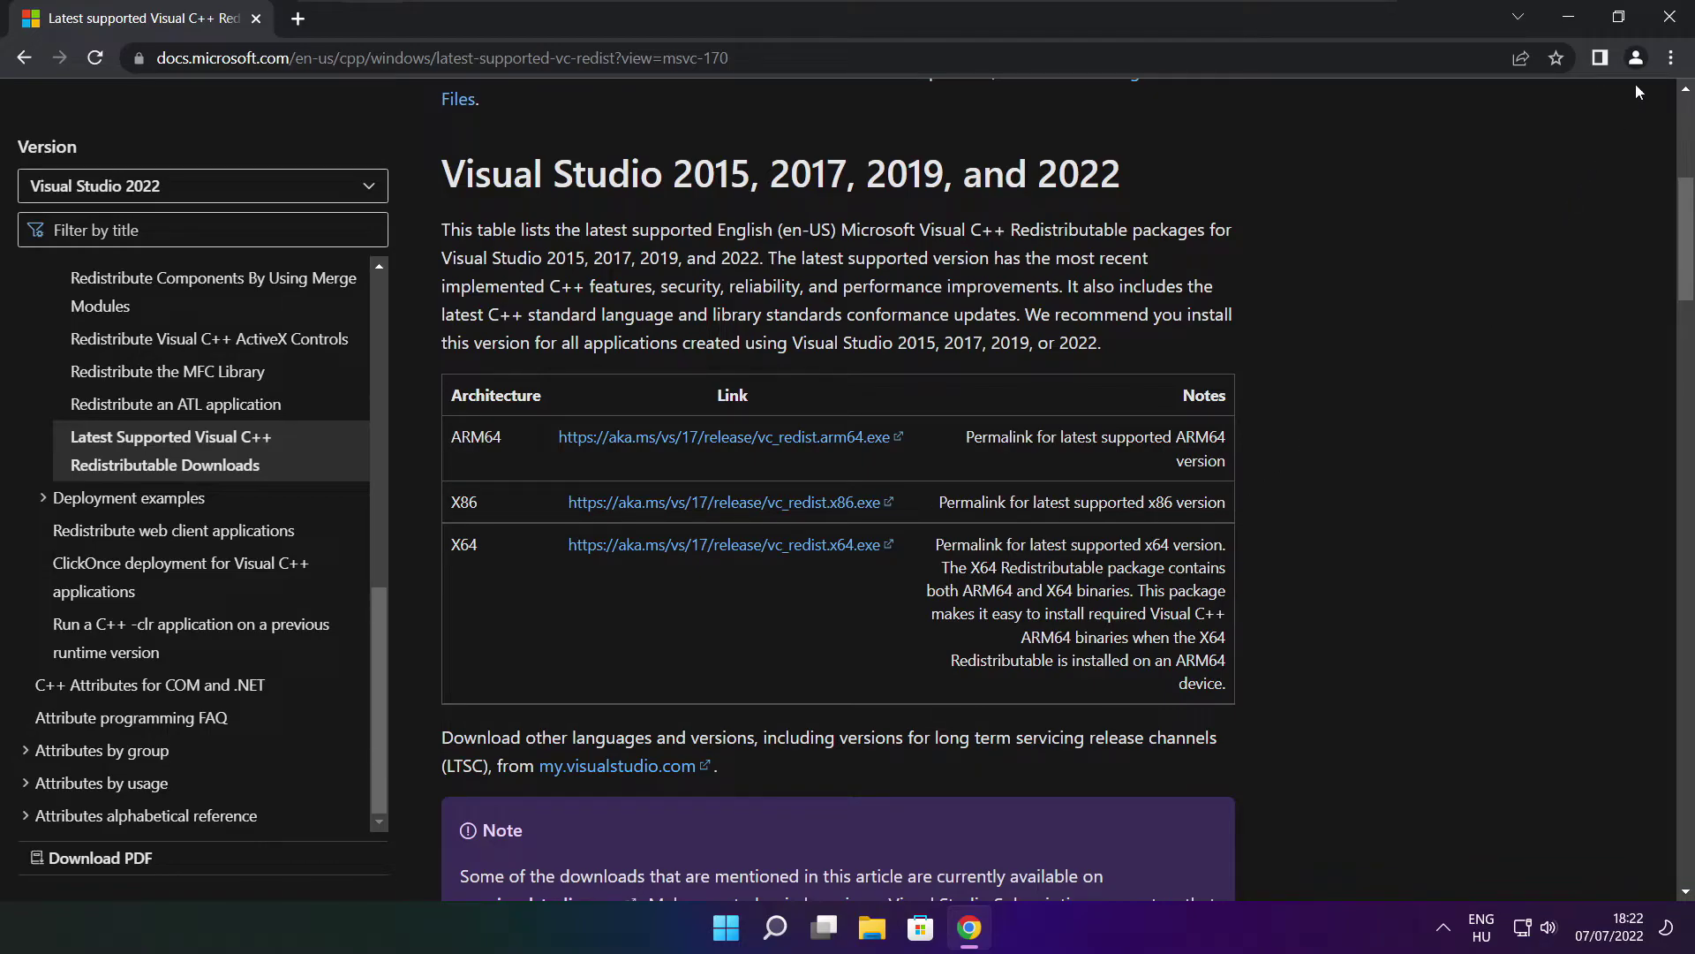
pyautogui.click(1674, 22)
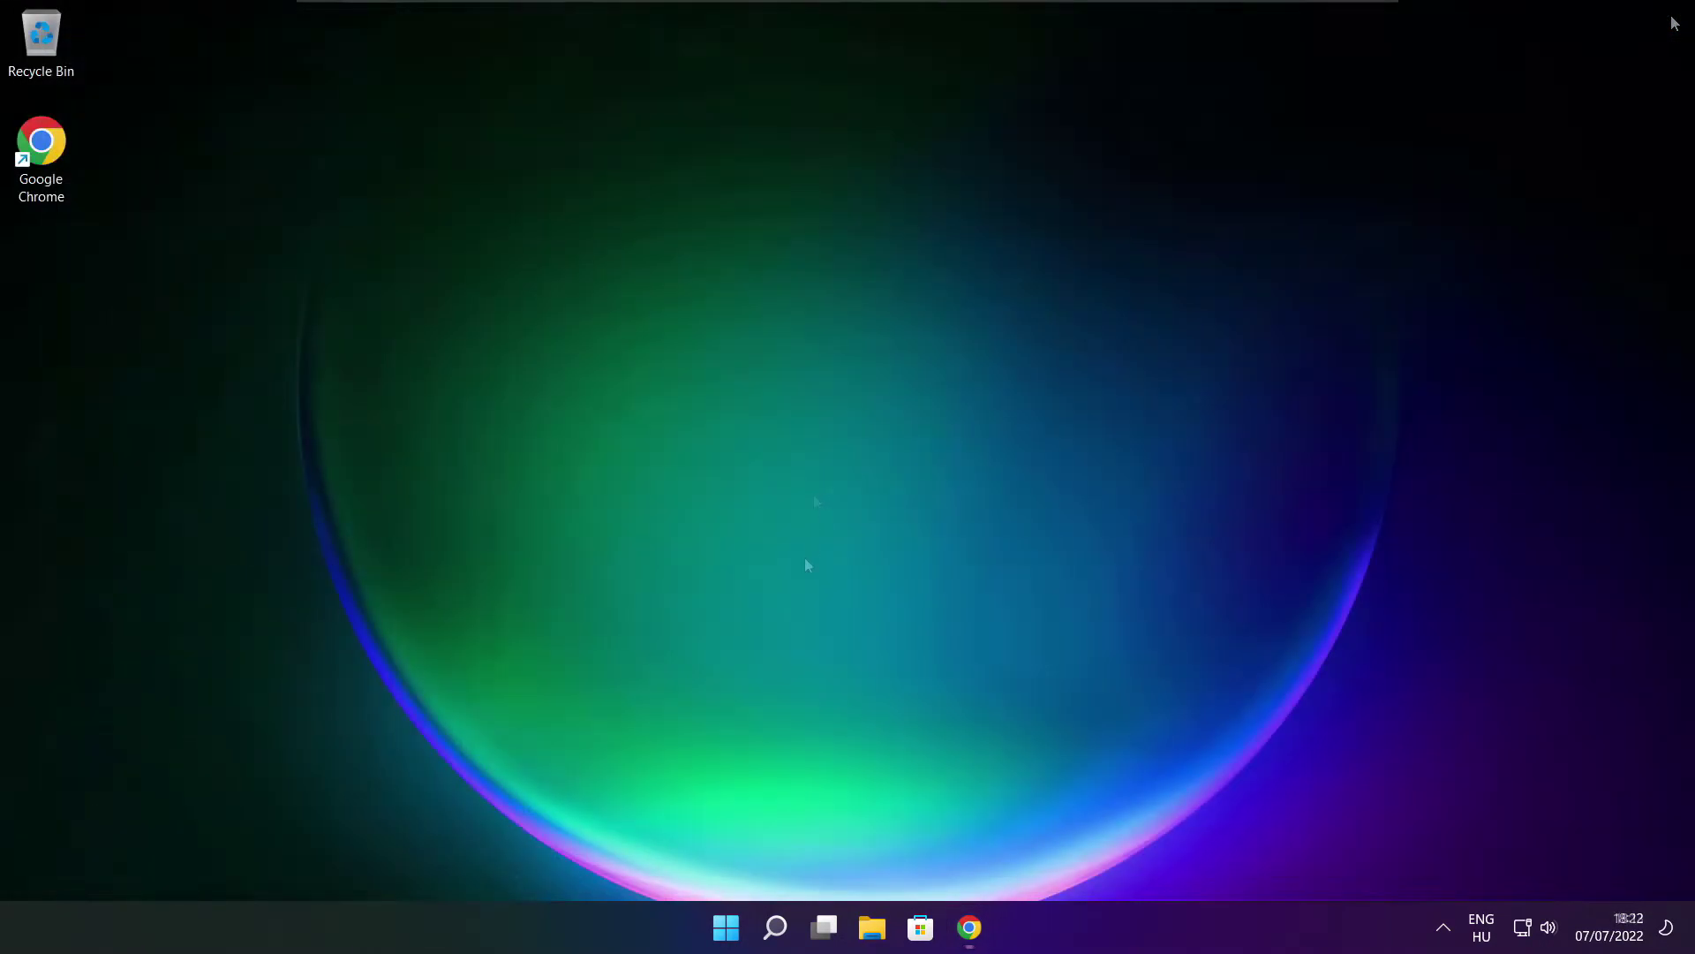
# Step: Switch to Task Manager and disable Cortana as a startup app
pyautogui.rightClick(726, 928)
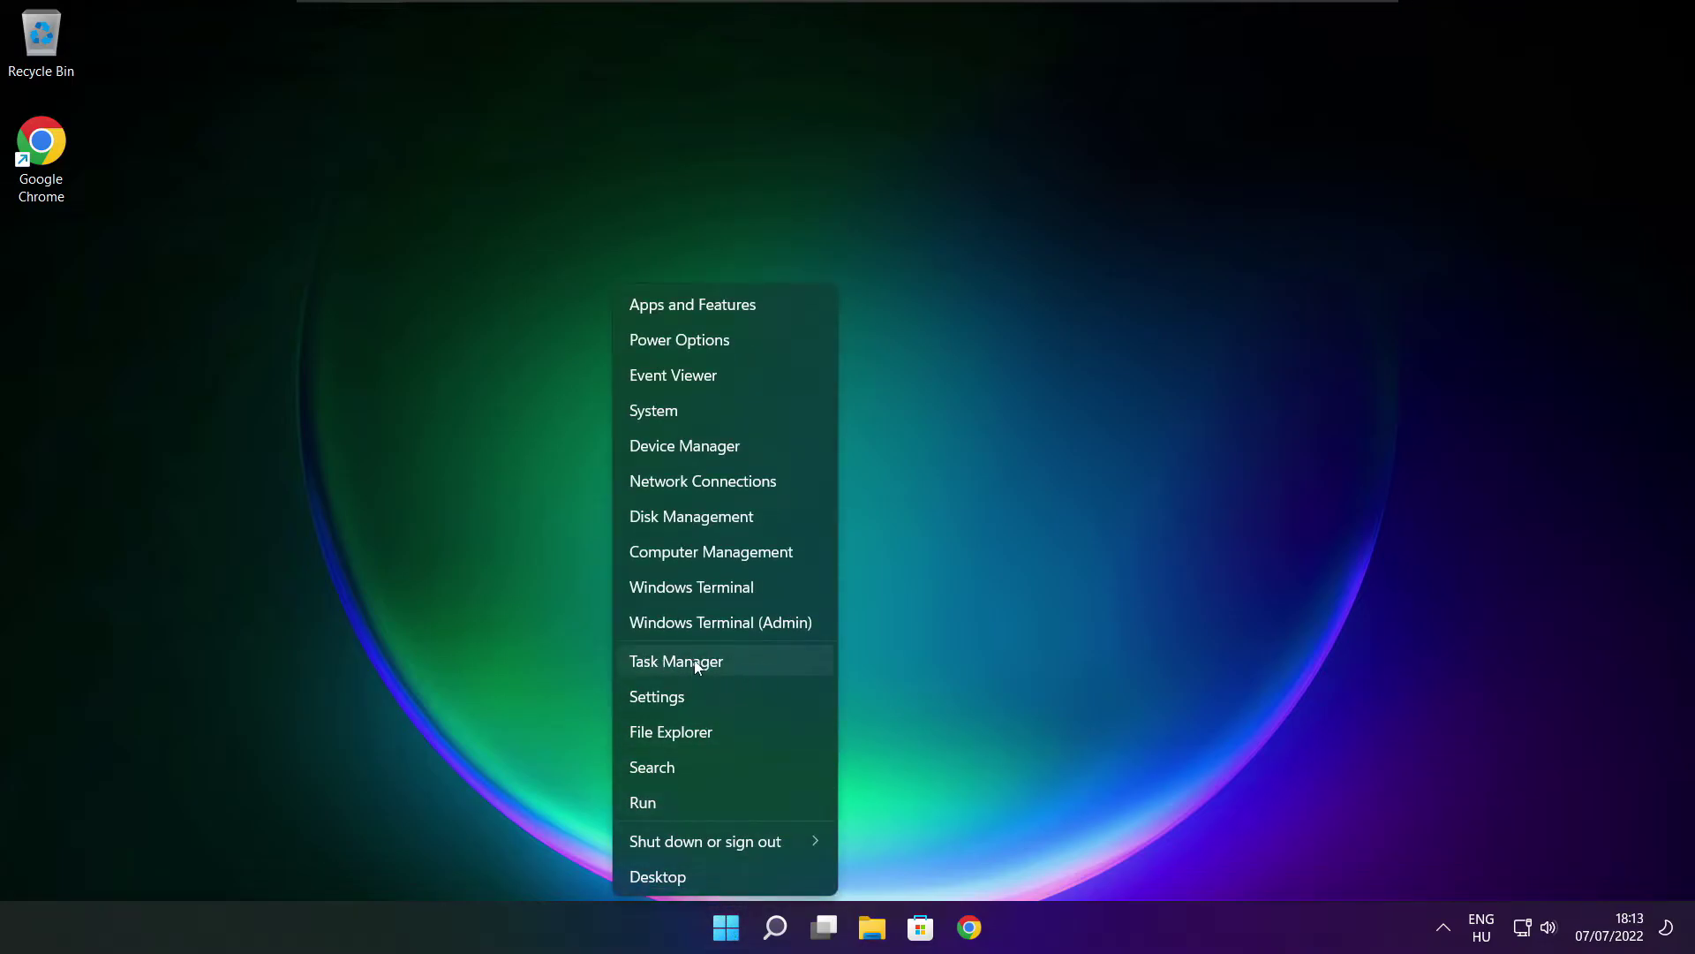
pyautogui.click(731, 663)
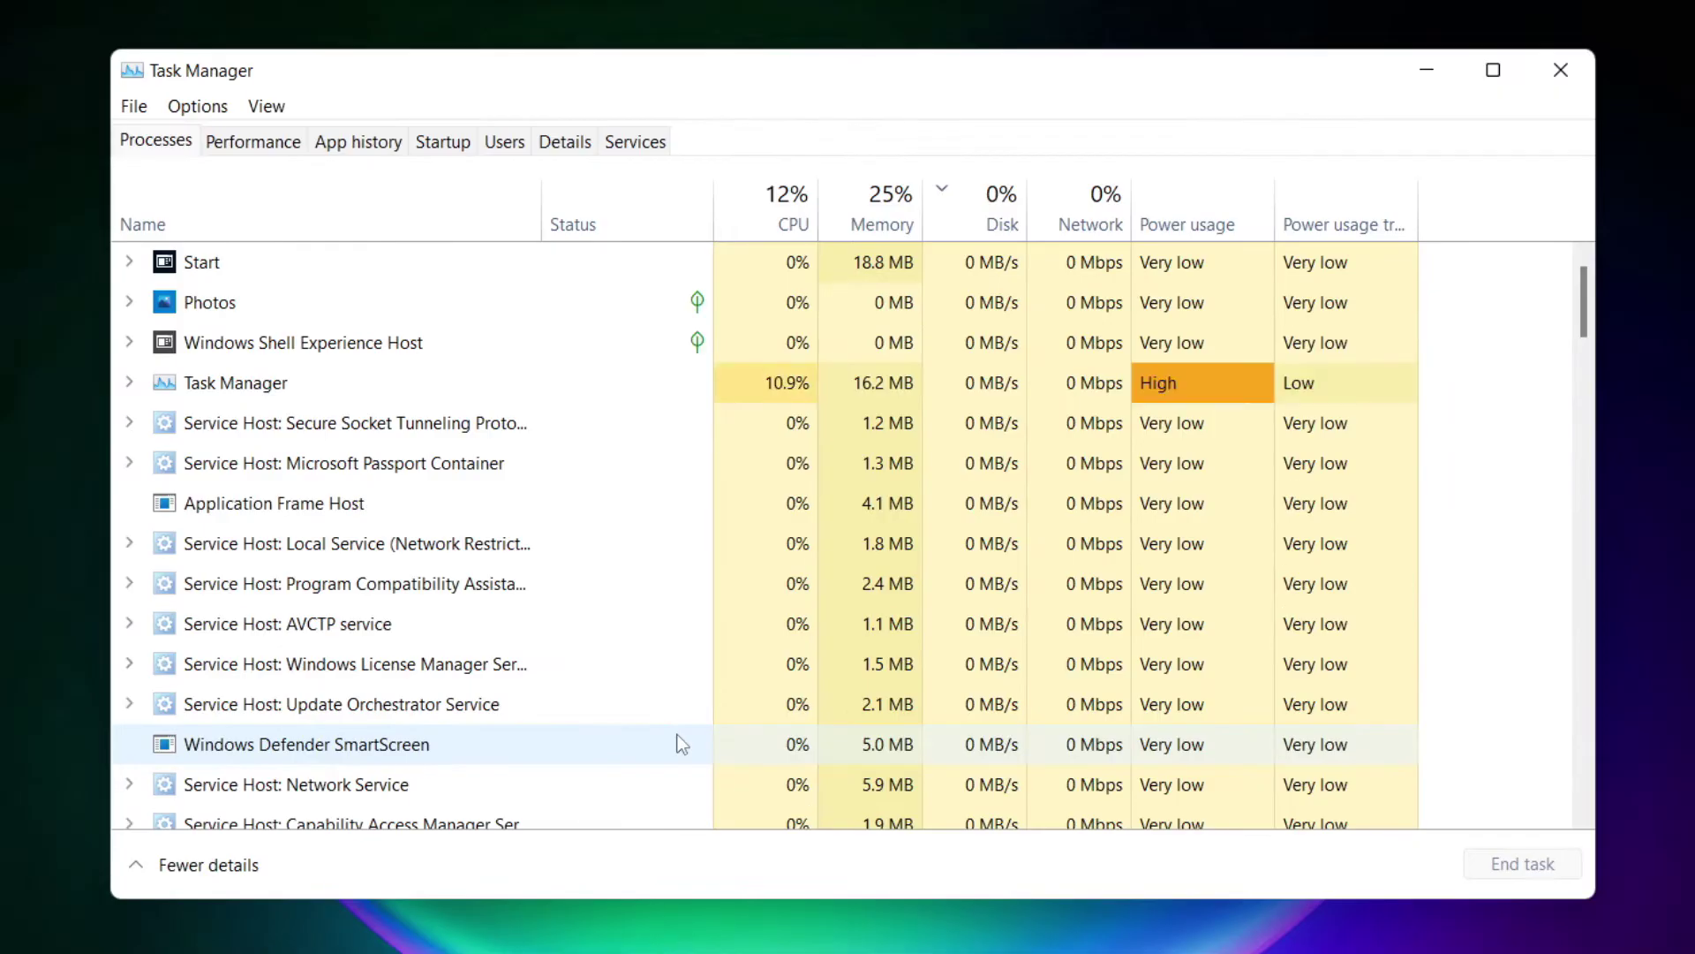
pyautogui.click(448, 150)
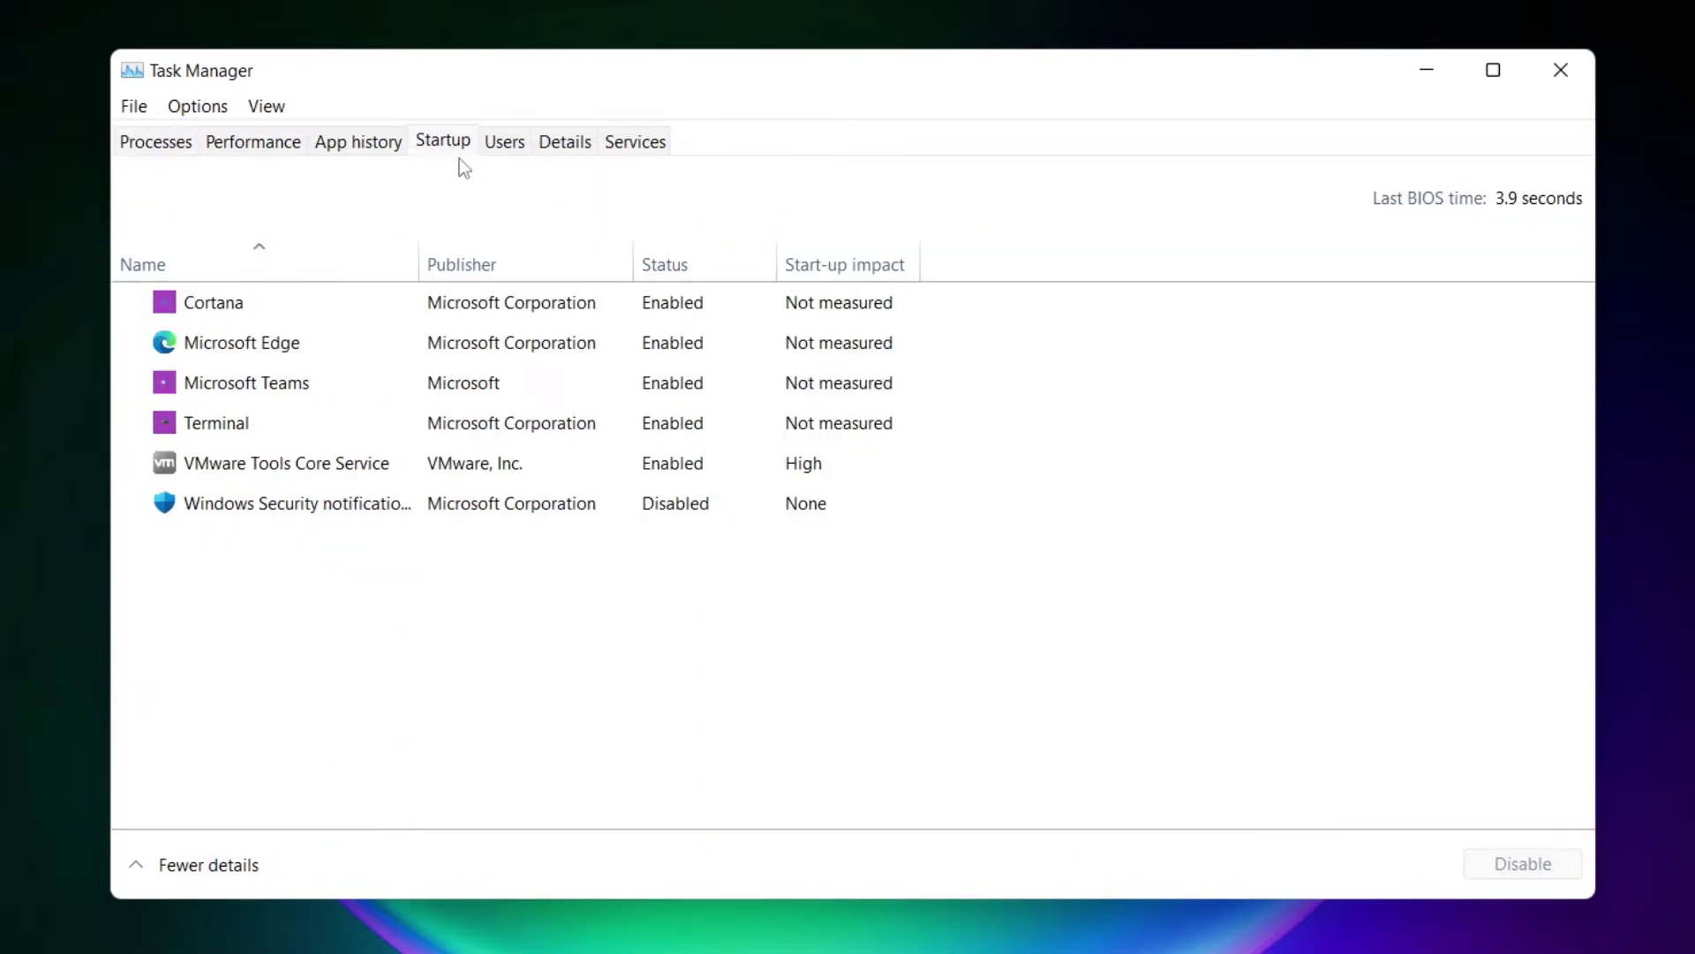
pyautogui.click(453, 316)
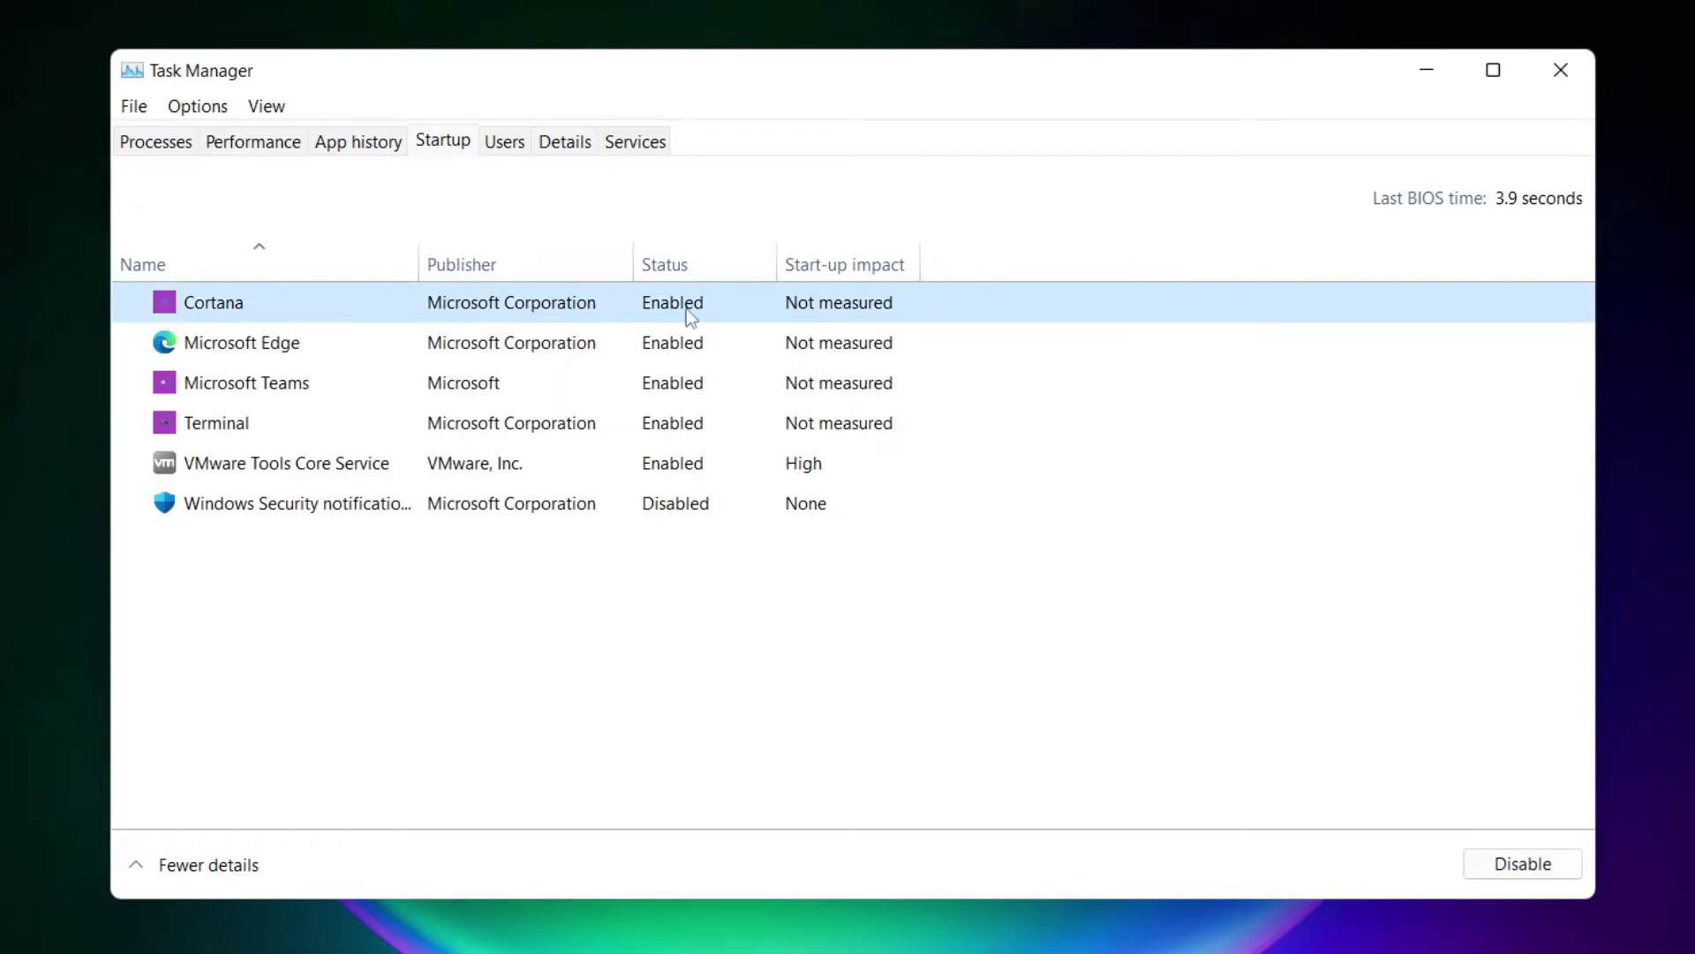
pyautogui.click(1523, 865)
# Step: Disable Microsoft Edge, Microsoft Teams and Terminal at startup, and close Task Manager
pyautogui.click(411, 347)
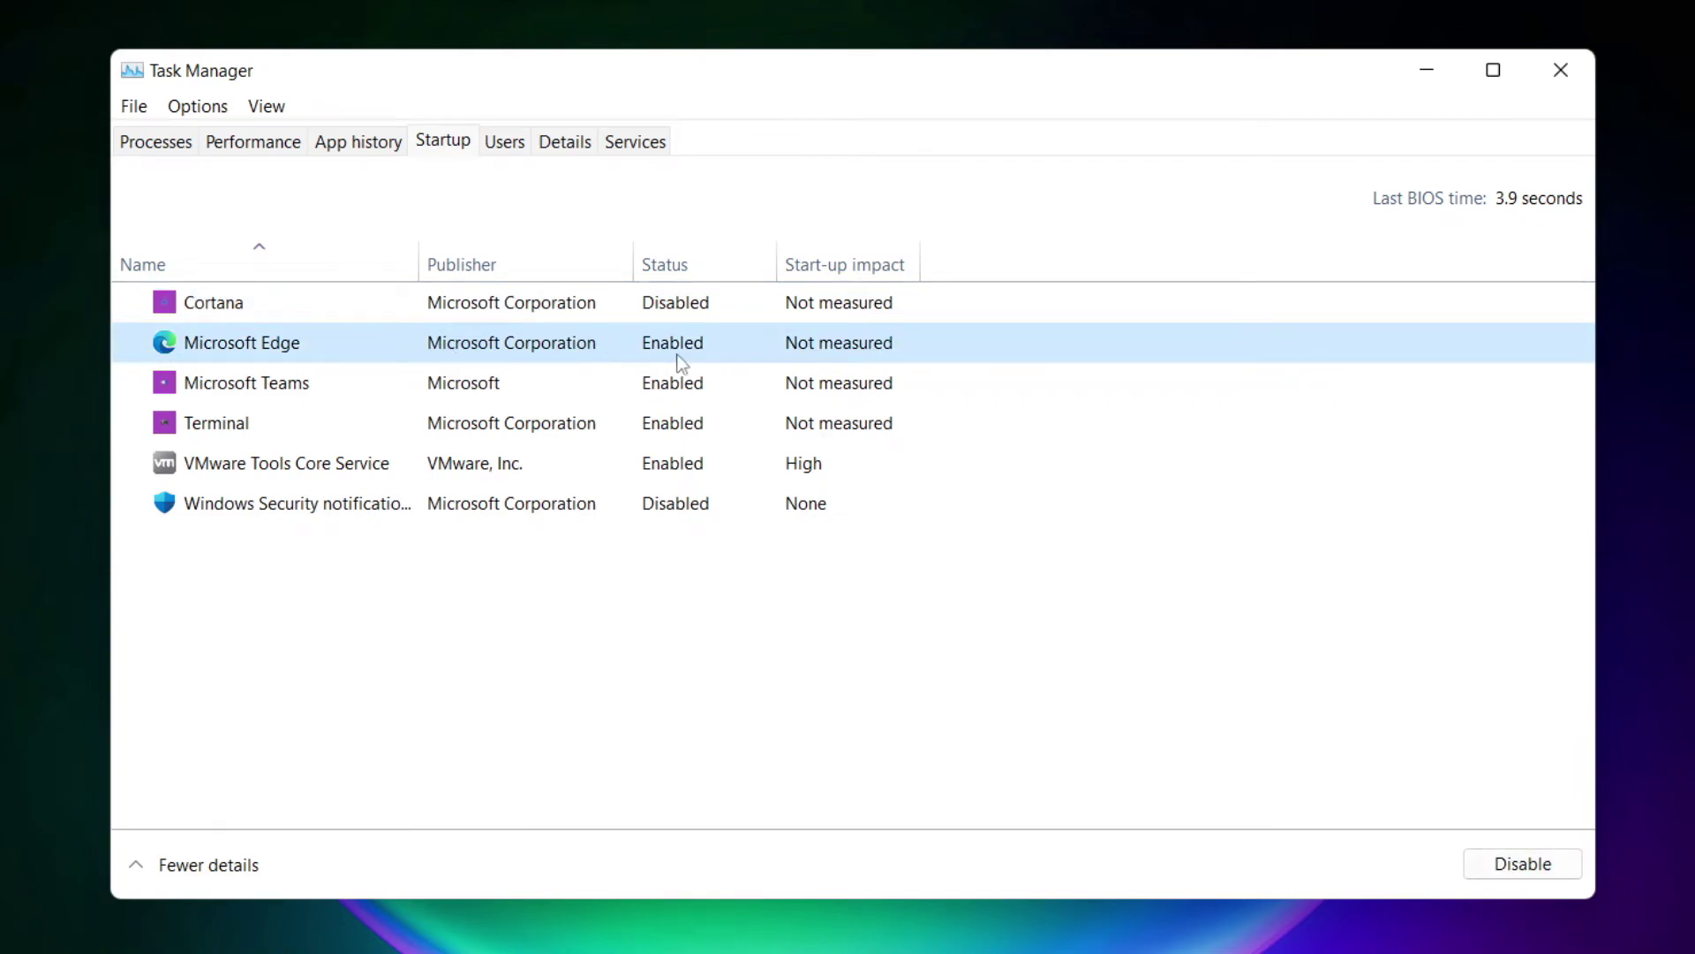
pyautogui.click(1527, 869)
pyautogui.click(703, 393)
pyautogui.click(1547, 869)
pyautogui.click(564, 431)
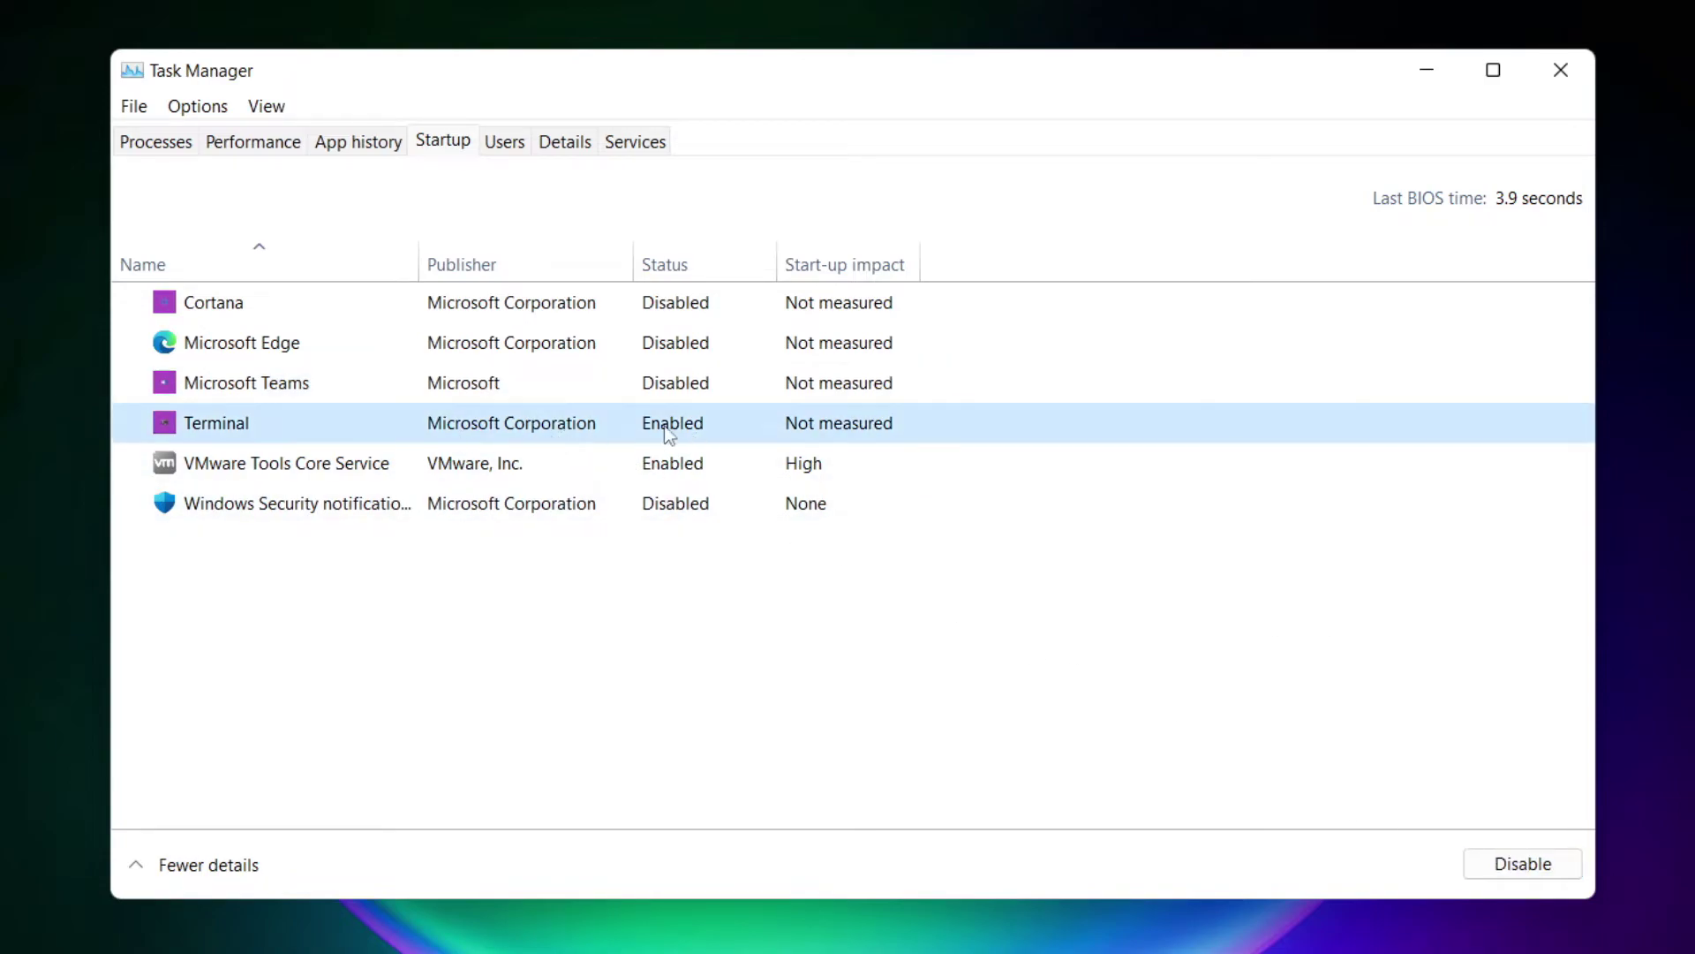
pyautogui.click(1548, 872)
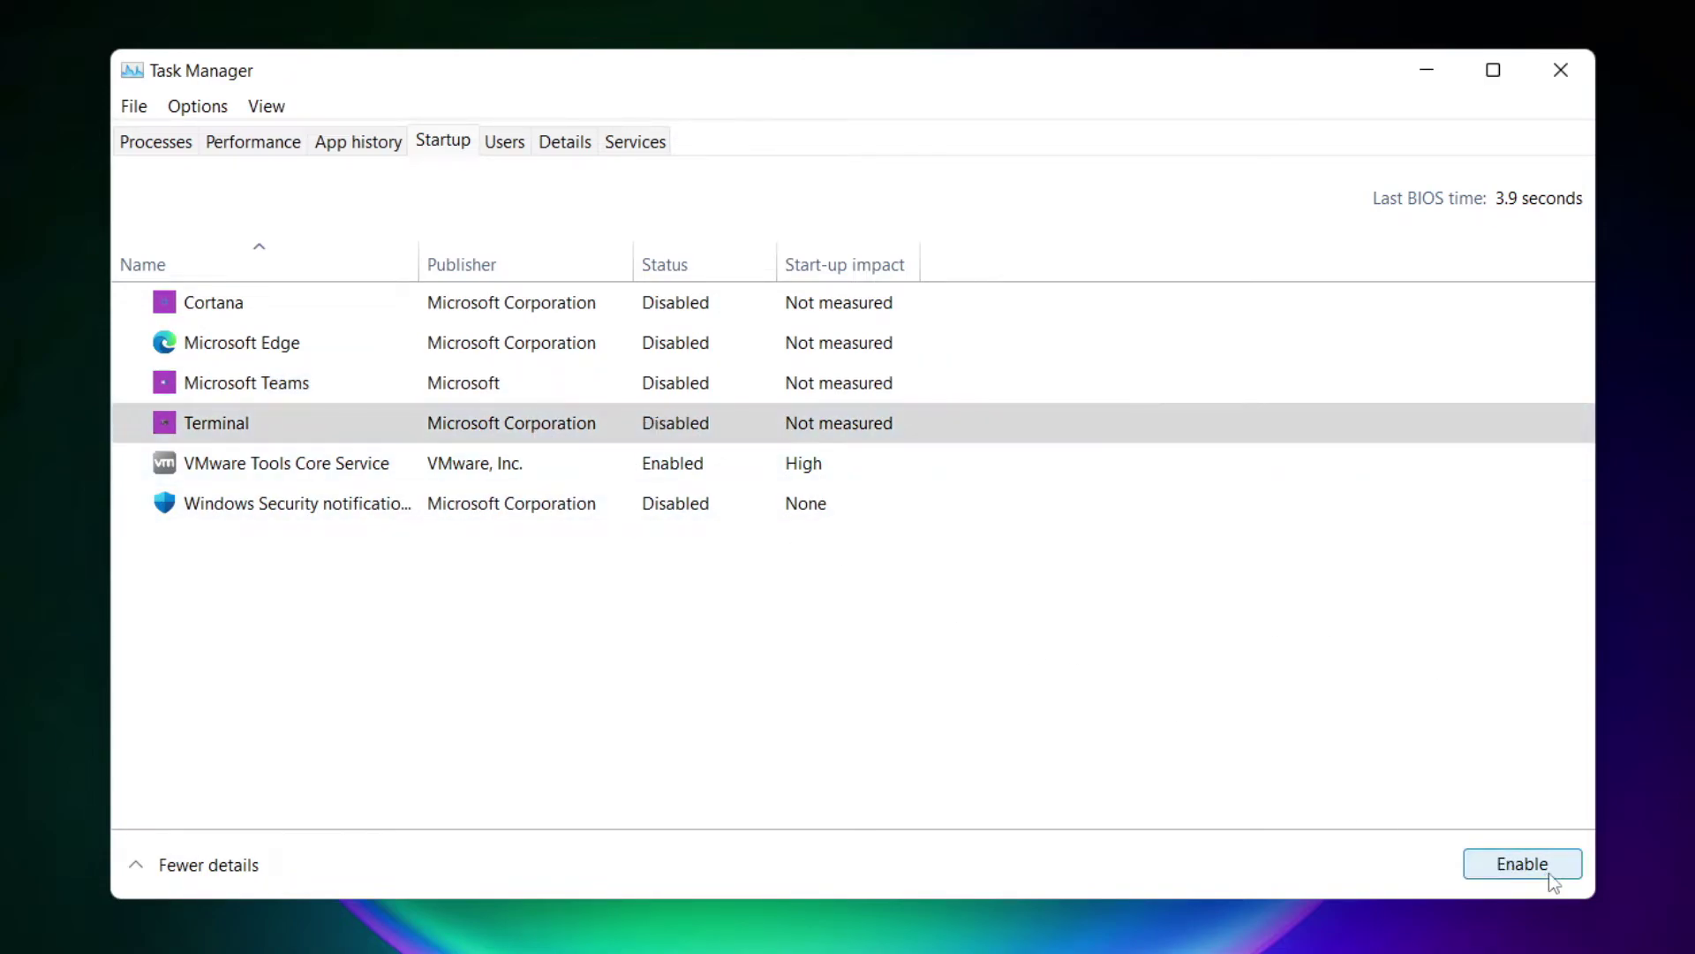
pyautogui.click(666, 427)
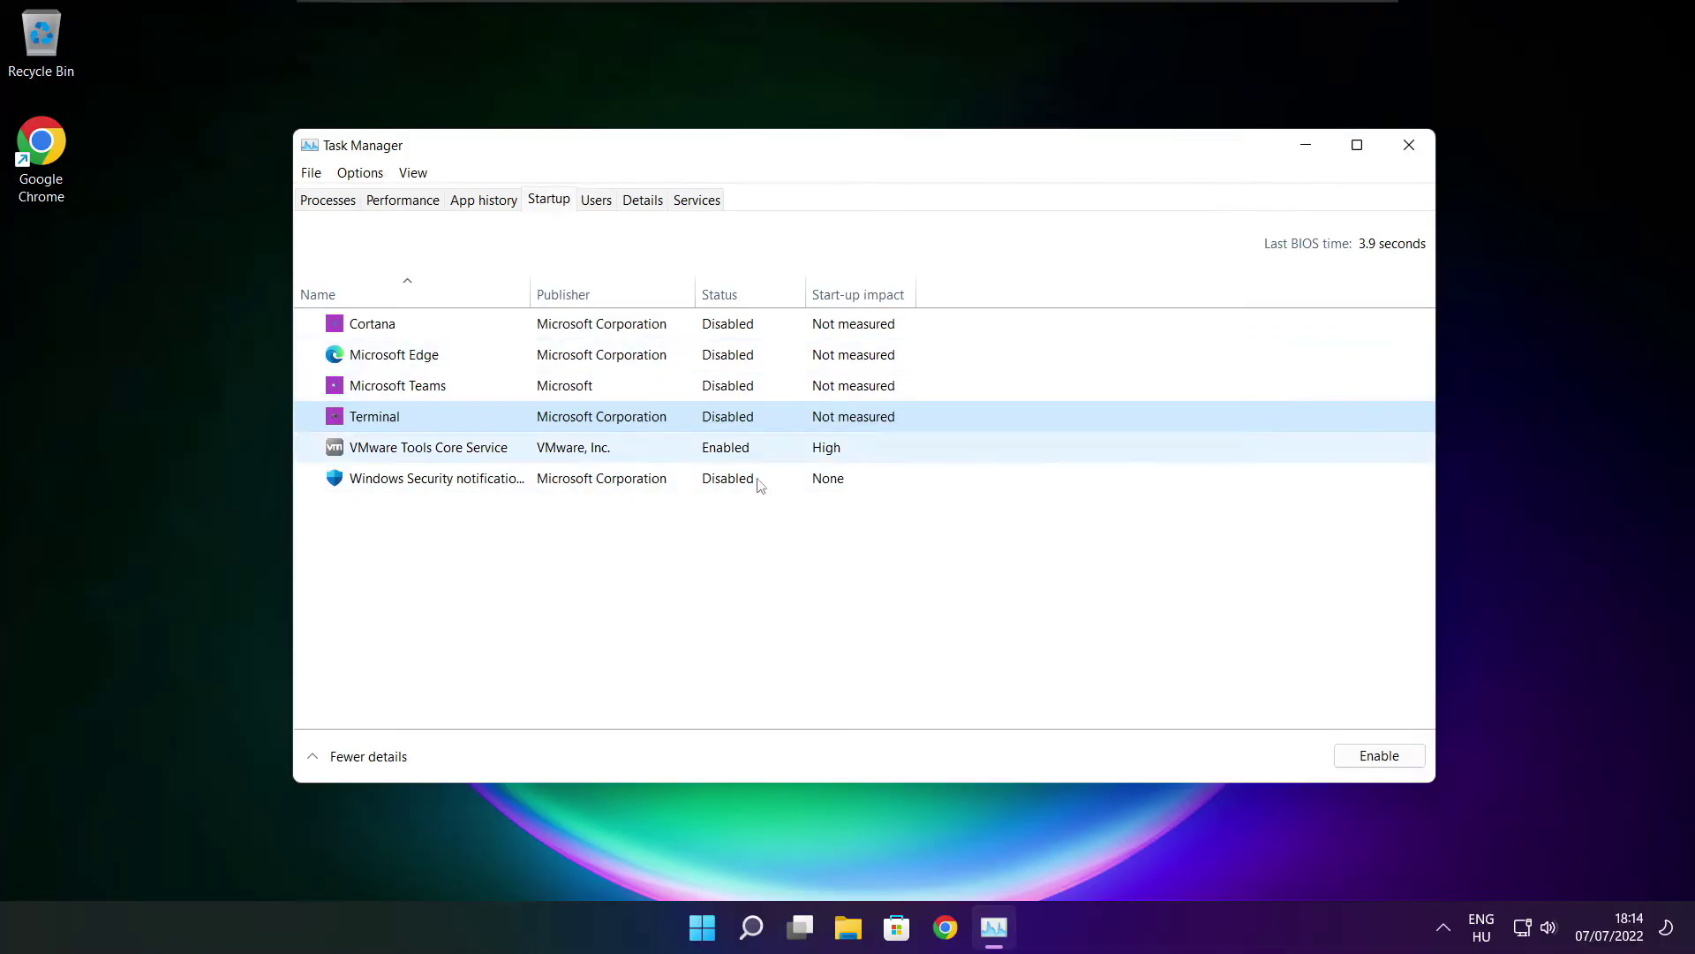
pyautogui.click(1408, 148)
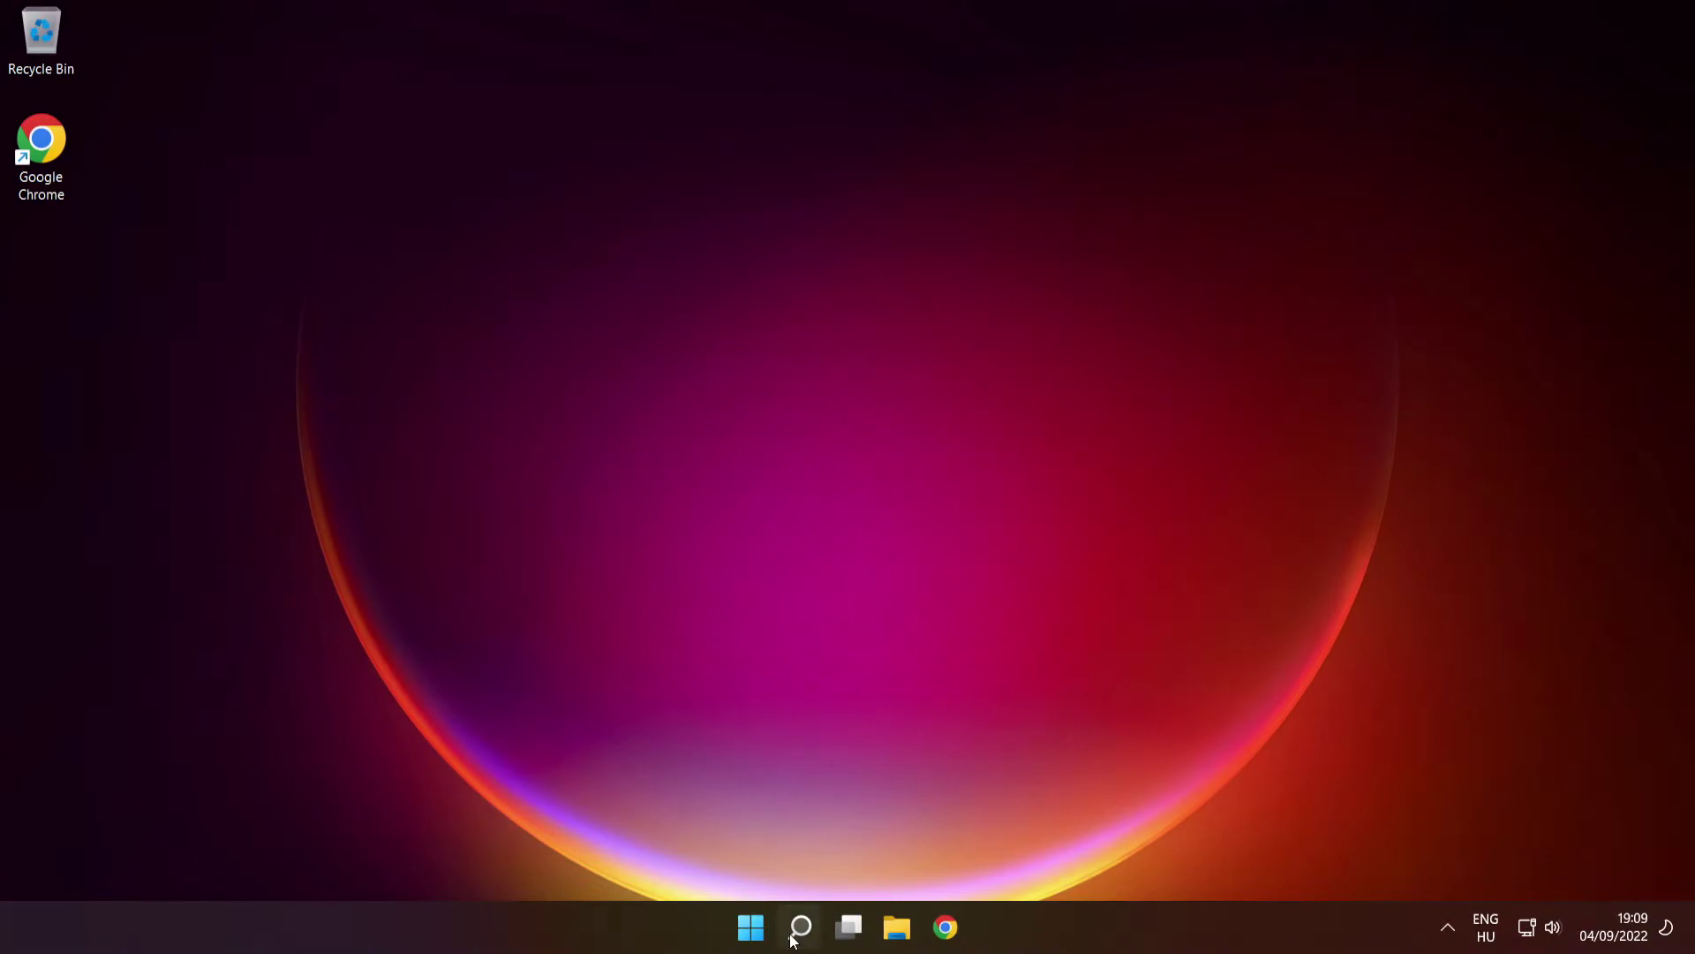
# Step: Search Windows for cmd, run Command Prompt as administrator, and move its window to the middle of the desktop
pyautogui.moveTo(798, 927)
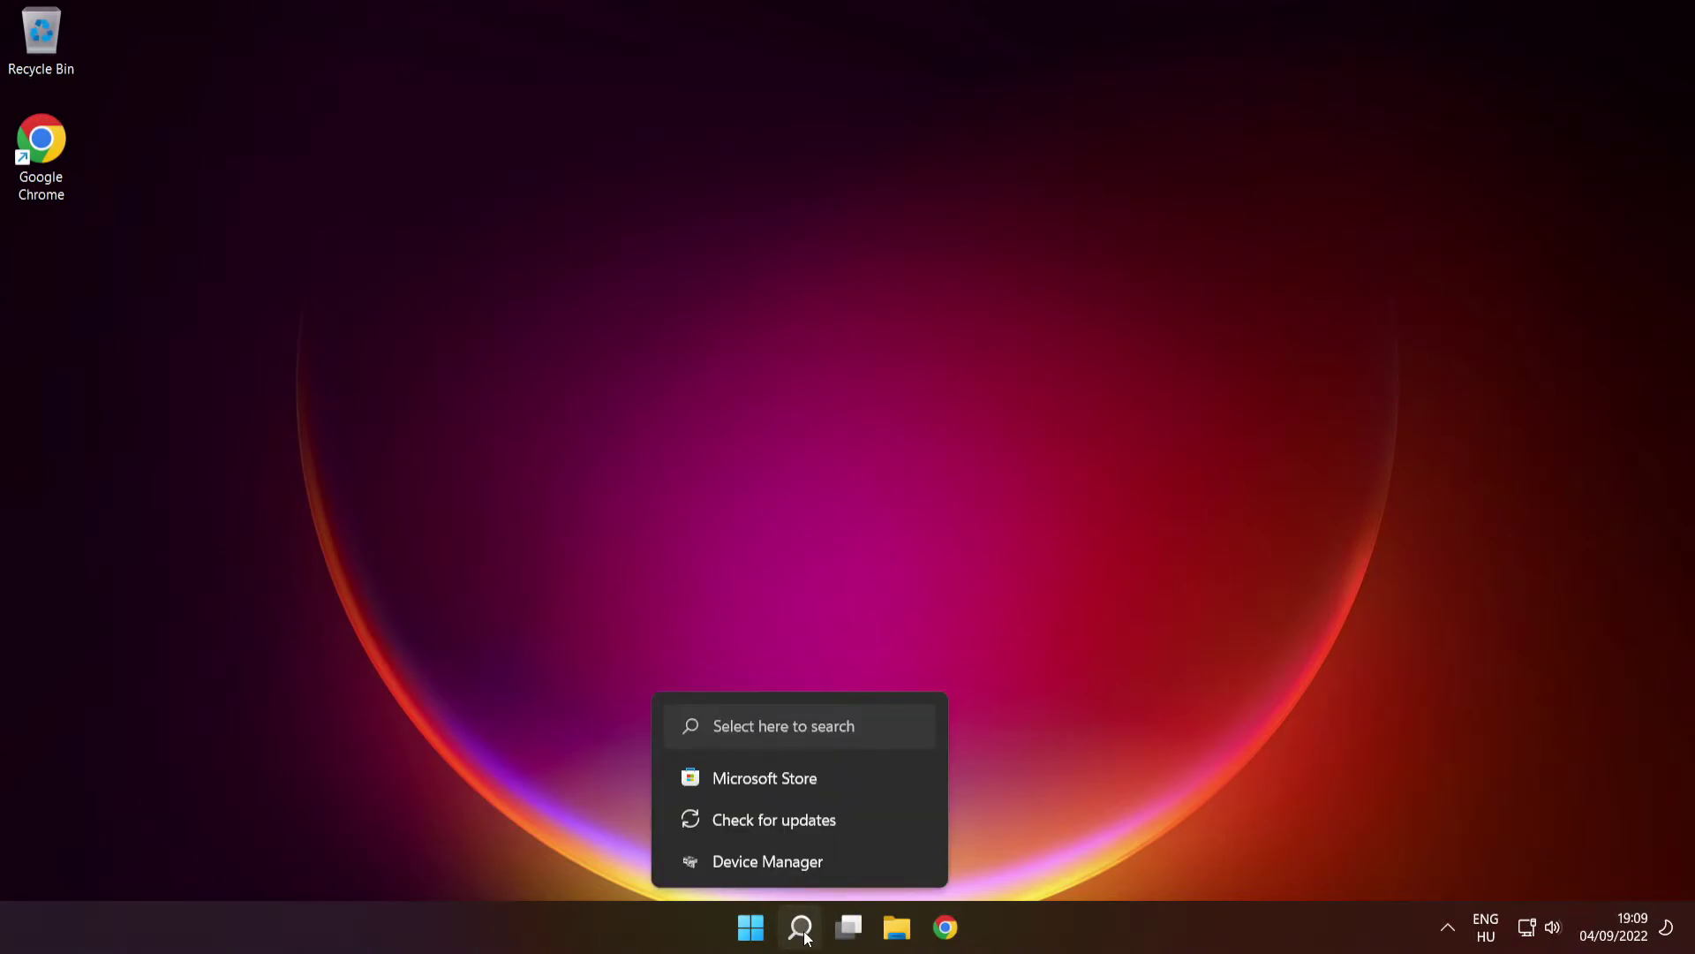
pyautogui.click(801, 927)
pyautogui.write('cmd')
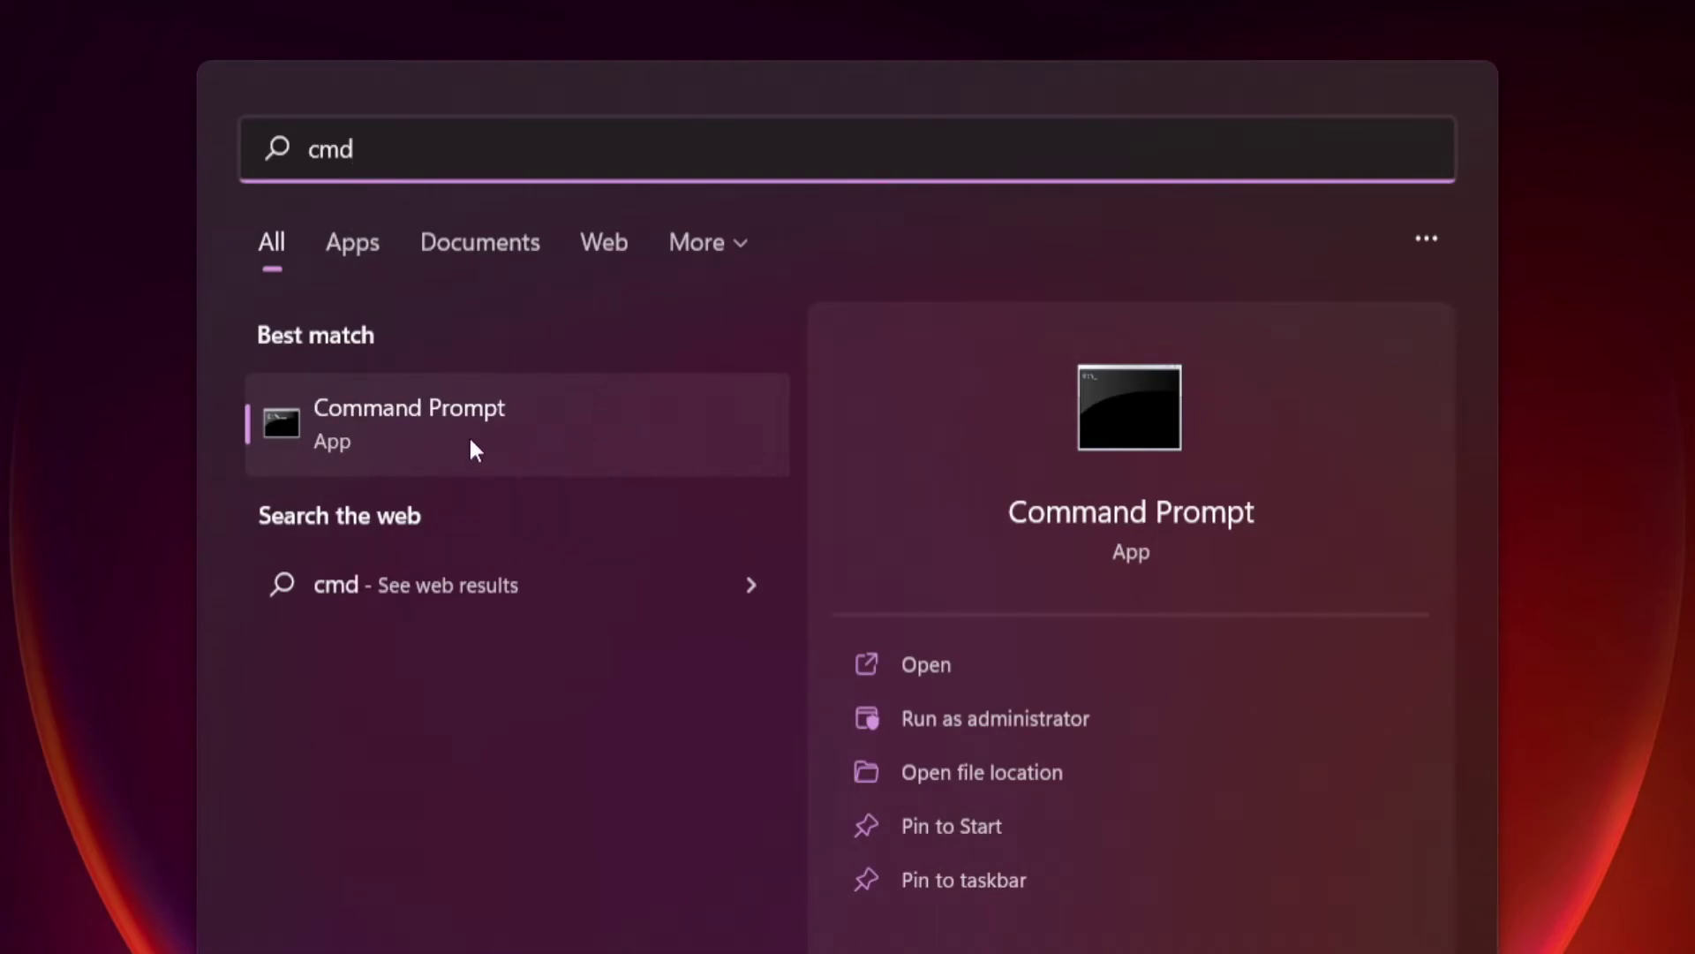
pyautogui.rightClick(623, 419)
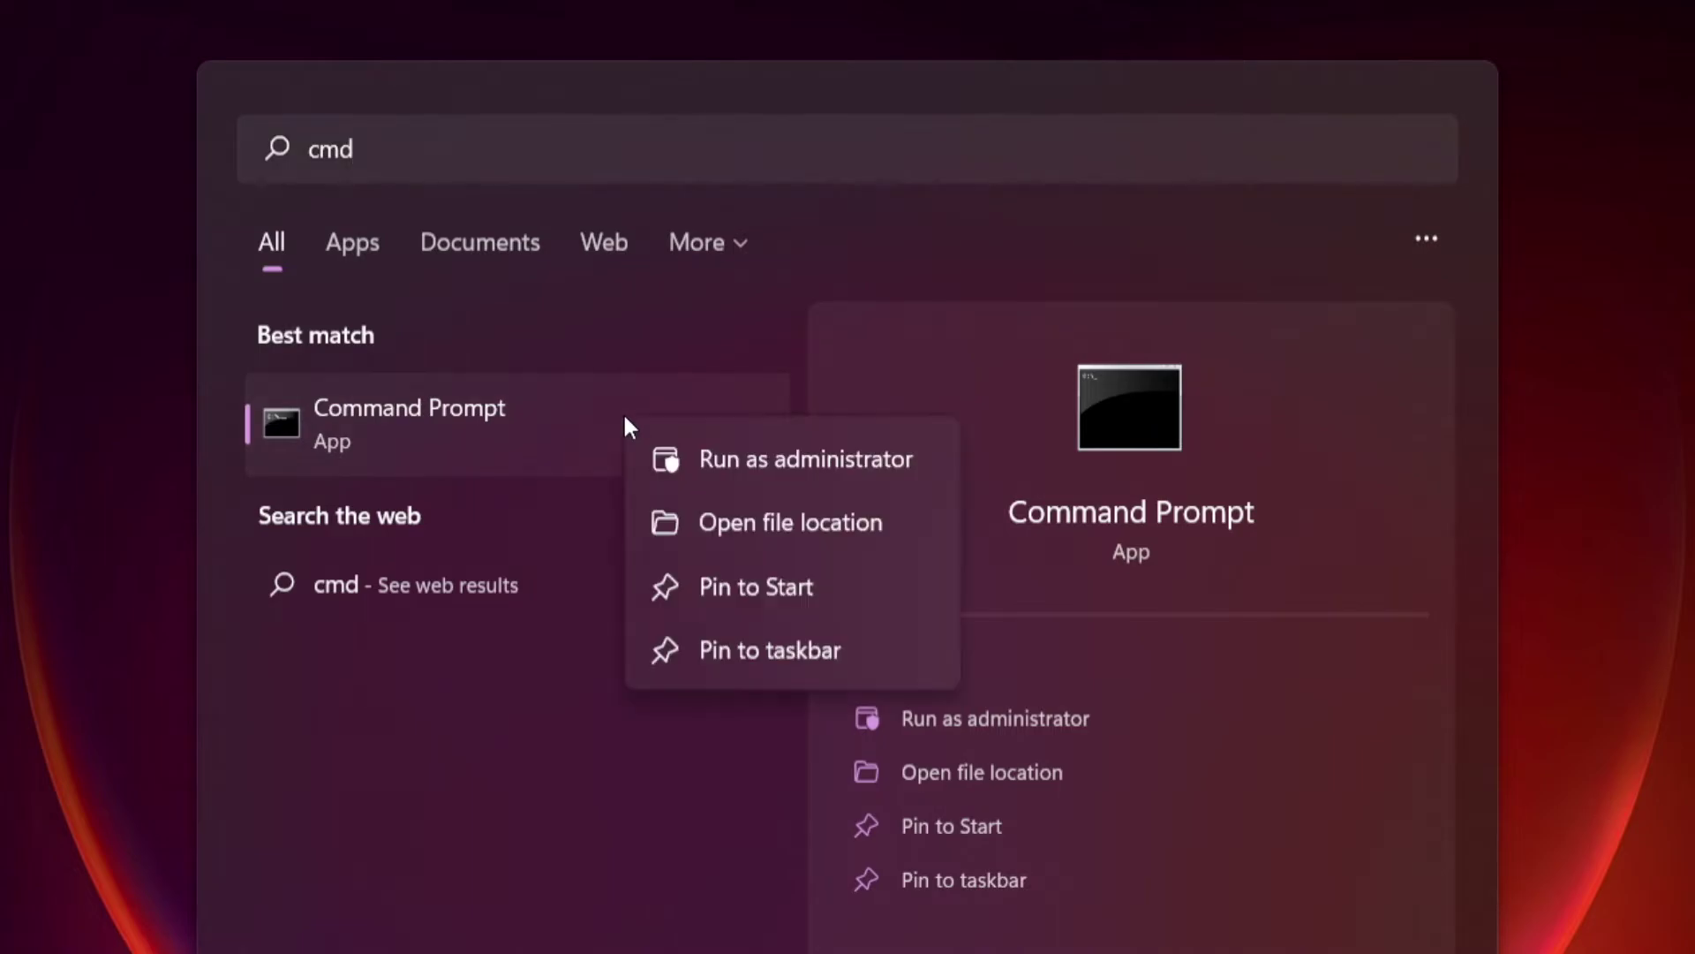
pyautogui.click(805, 458)
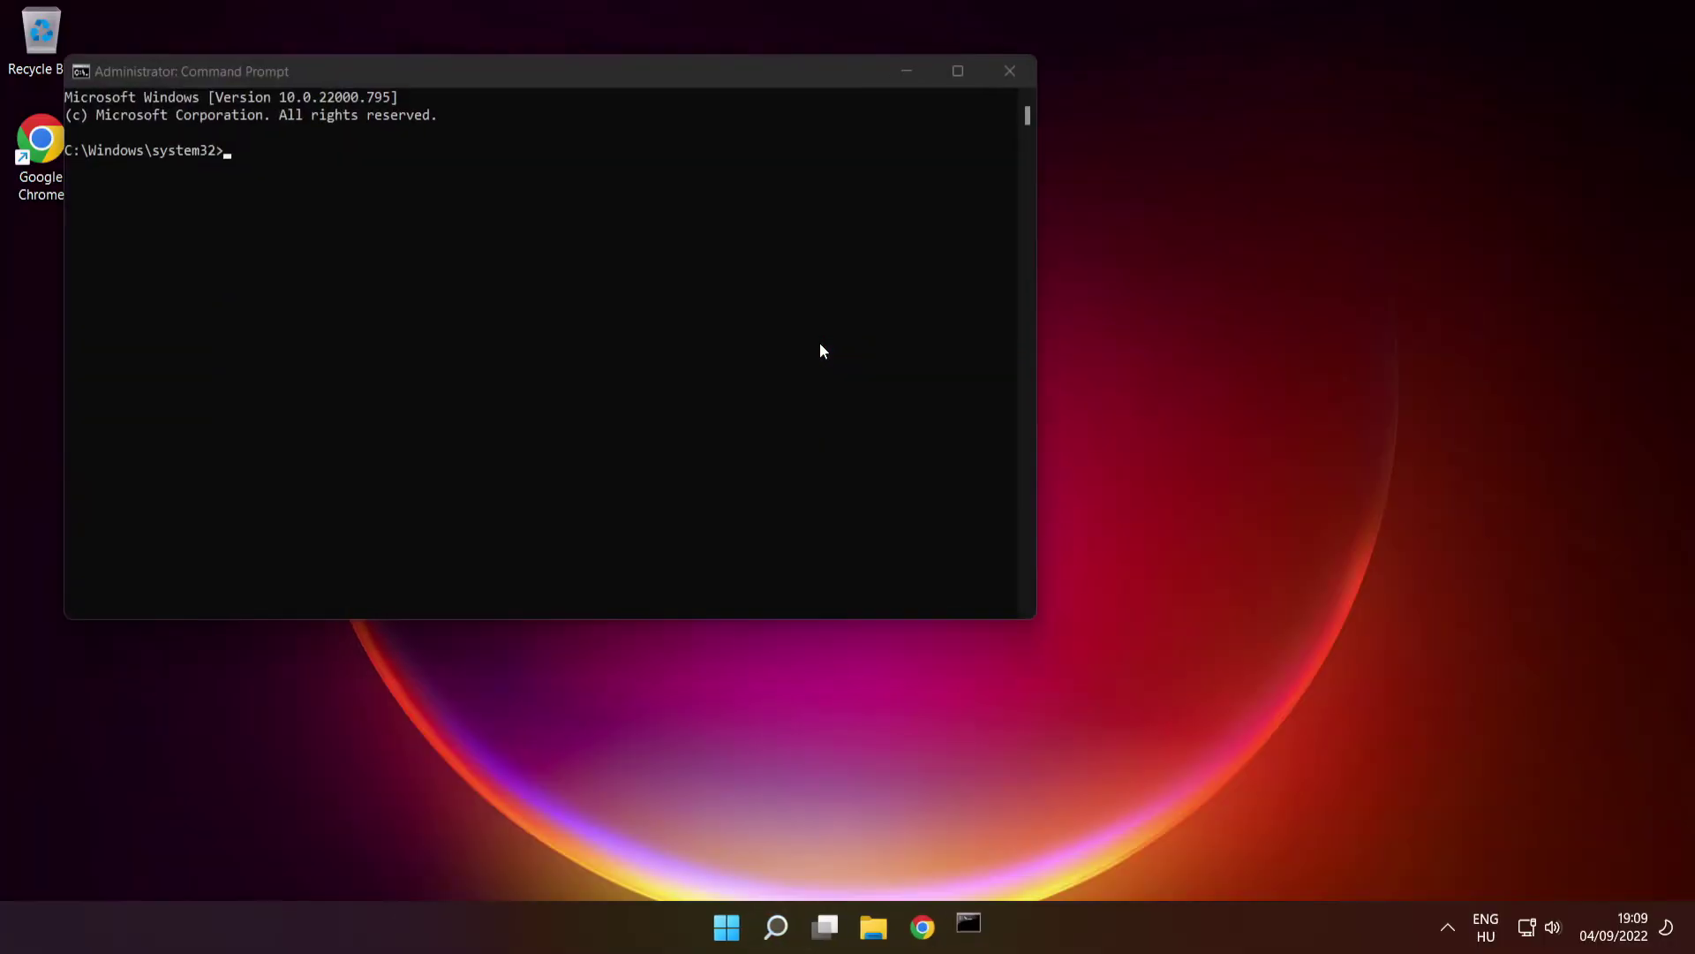
pyautogui.moveTo(683, 81); pyautogui.dragTo(978, 217)
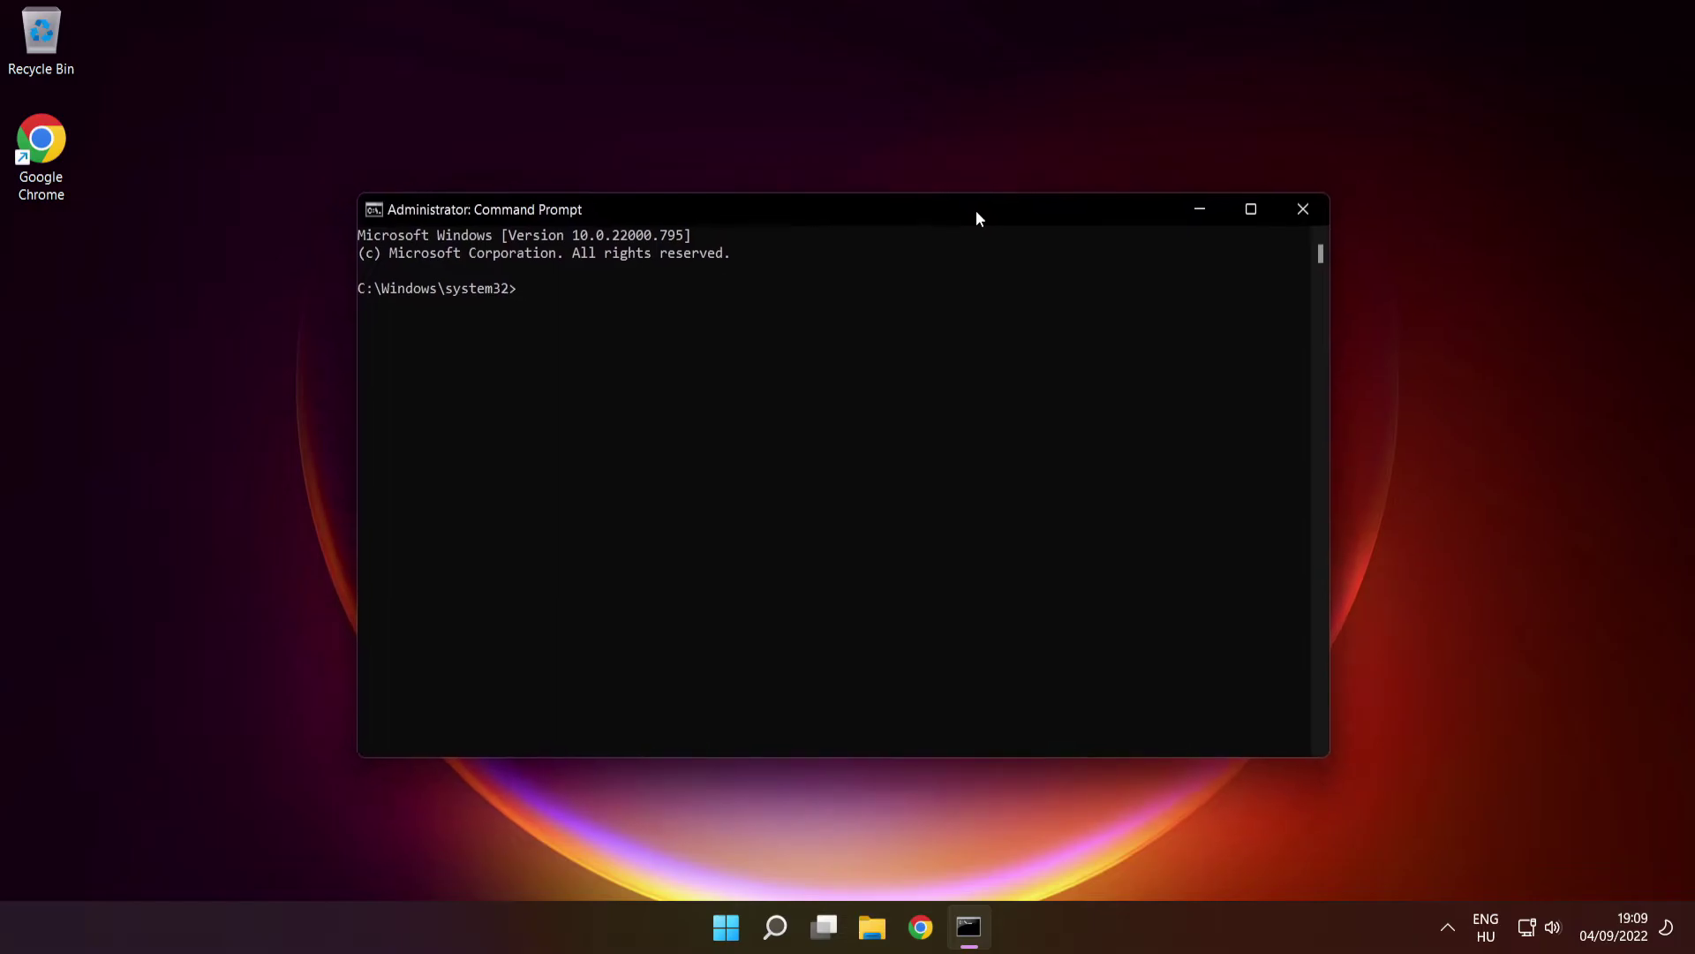
# Step: Run the system file check with sfc /scannow and close Command Prompt once the scan completes
pyautogui.write('sfc /scannow')
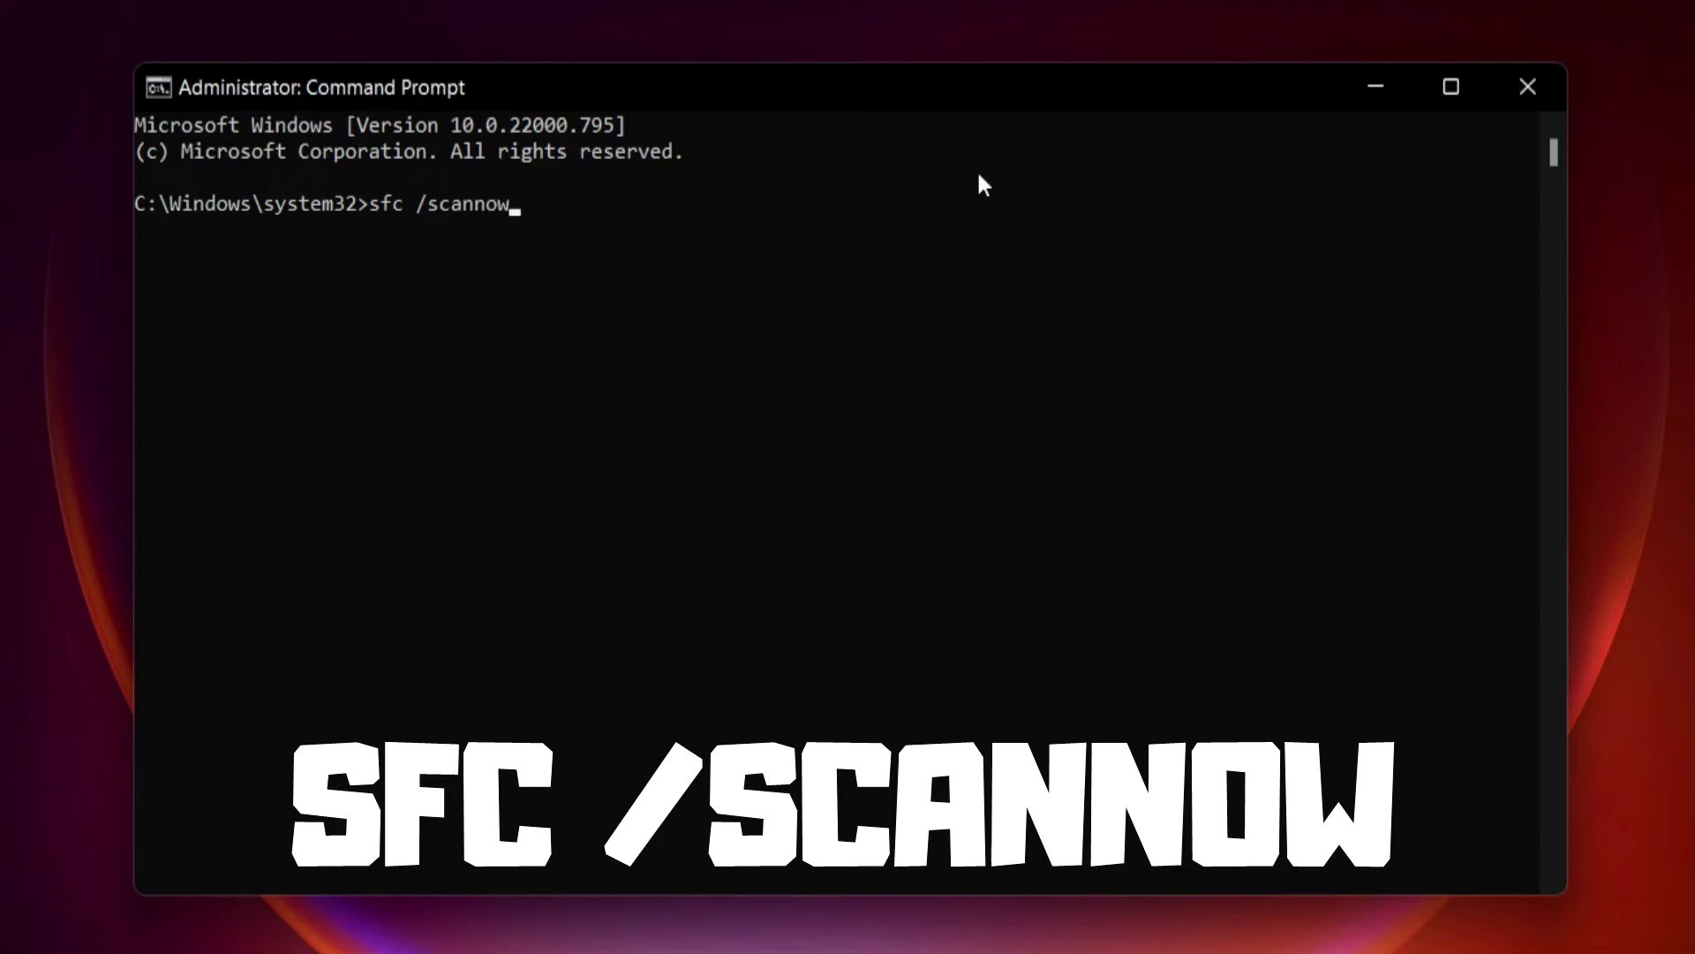
pyautogui.press('Return')
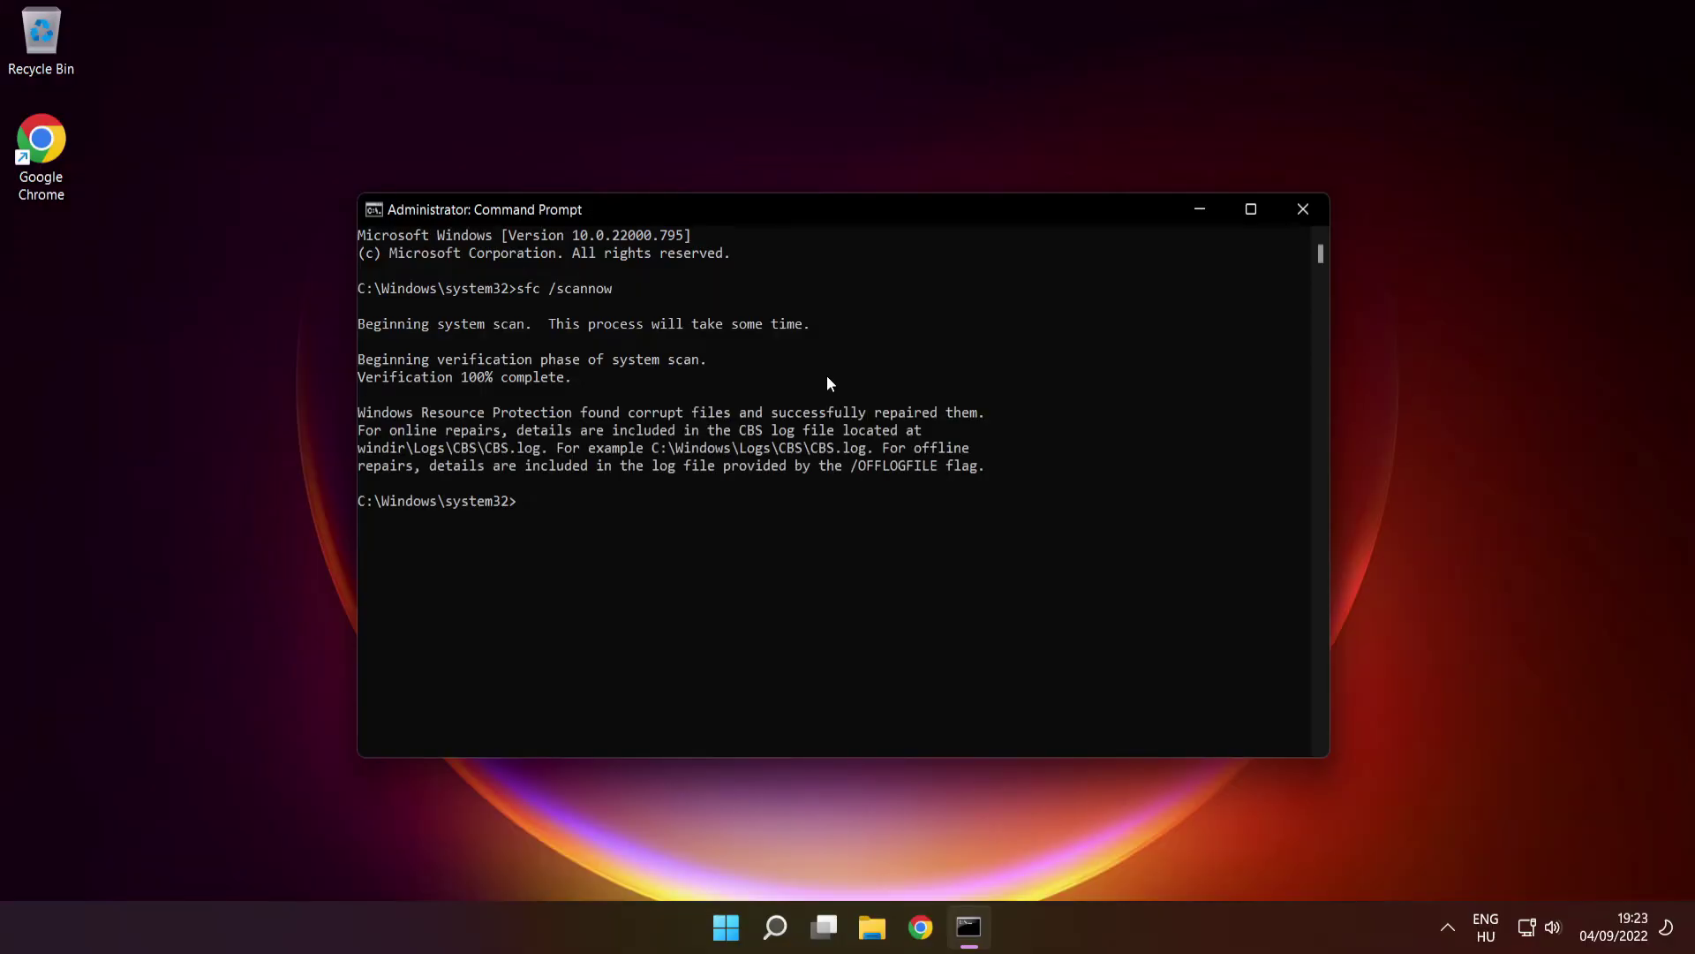
pyautogui.click(1305, 214)
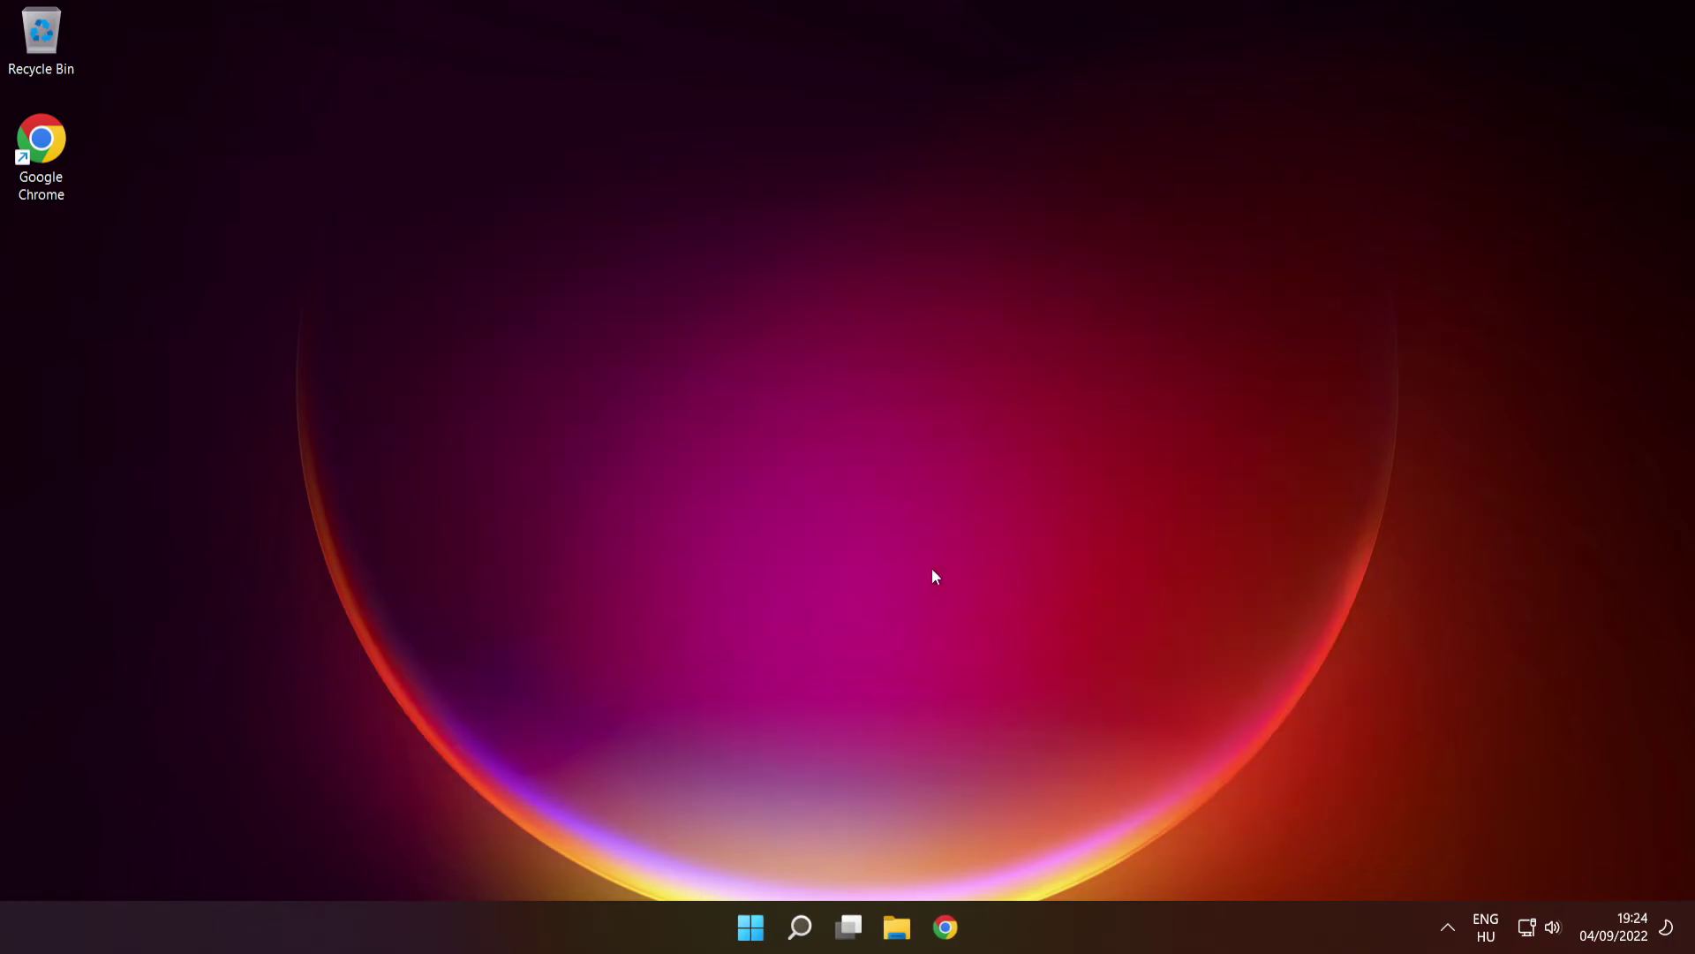
# Step: Restart the computer
pyautogui.click(748, 918)
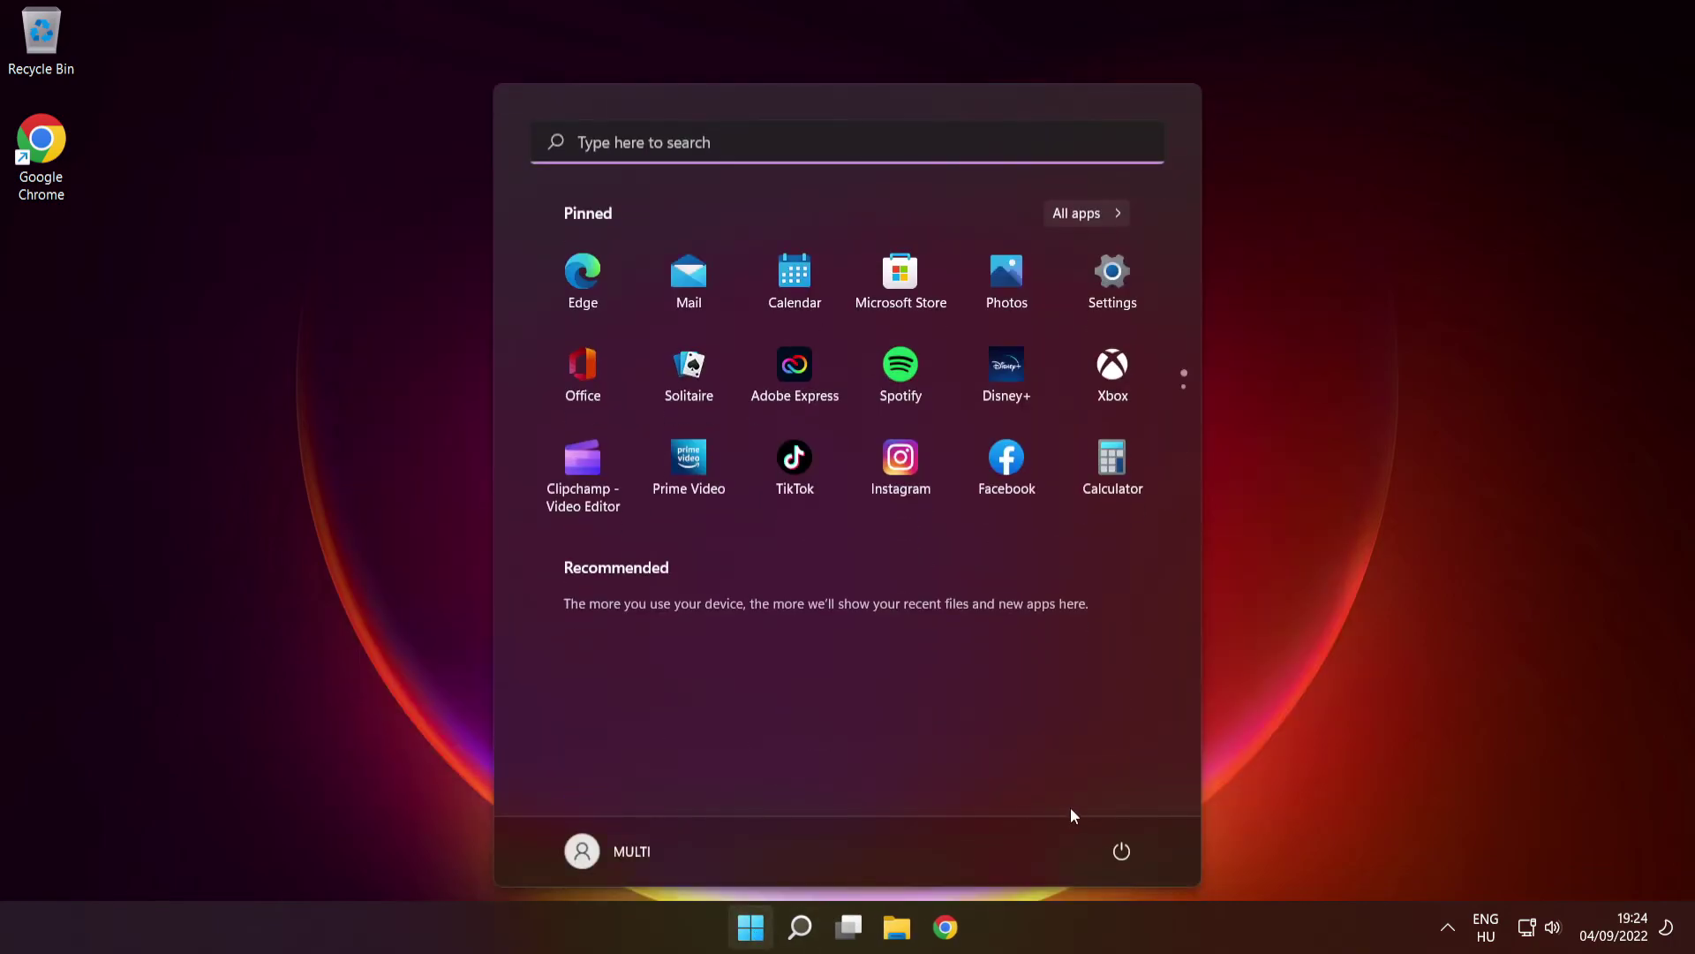
pyautogui.click(1123, 850)
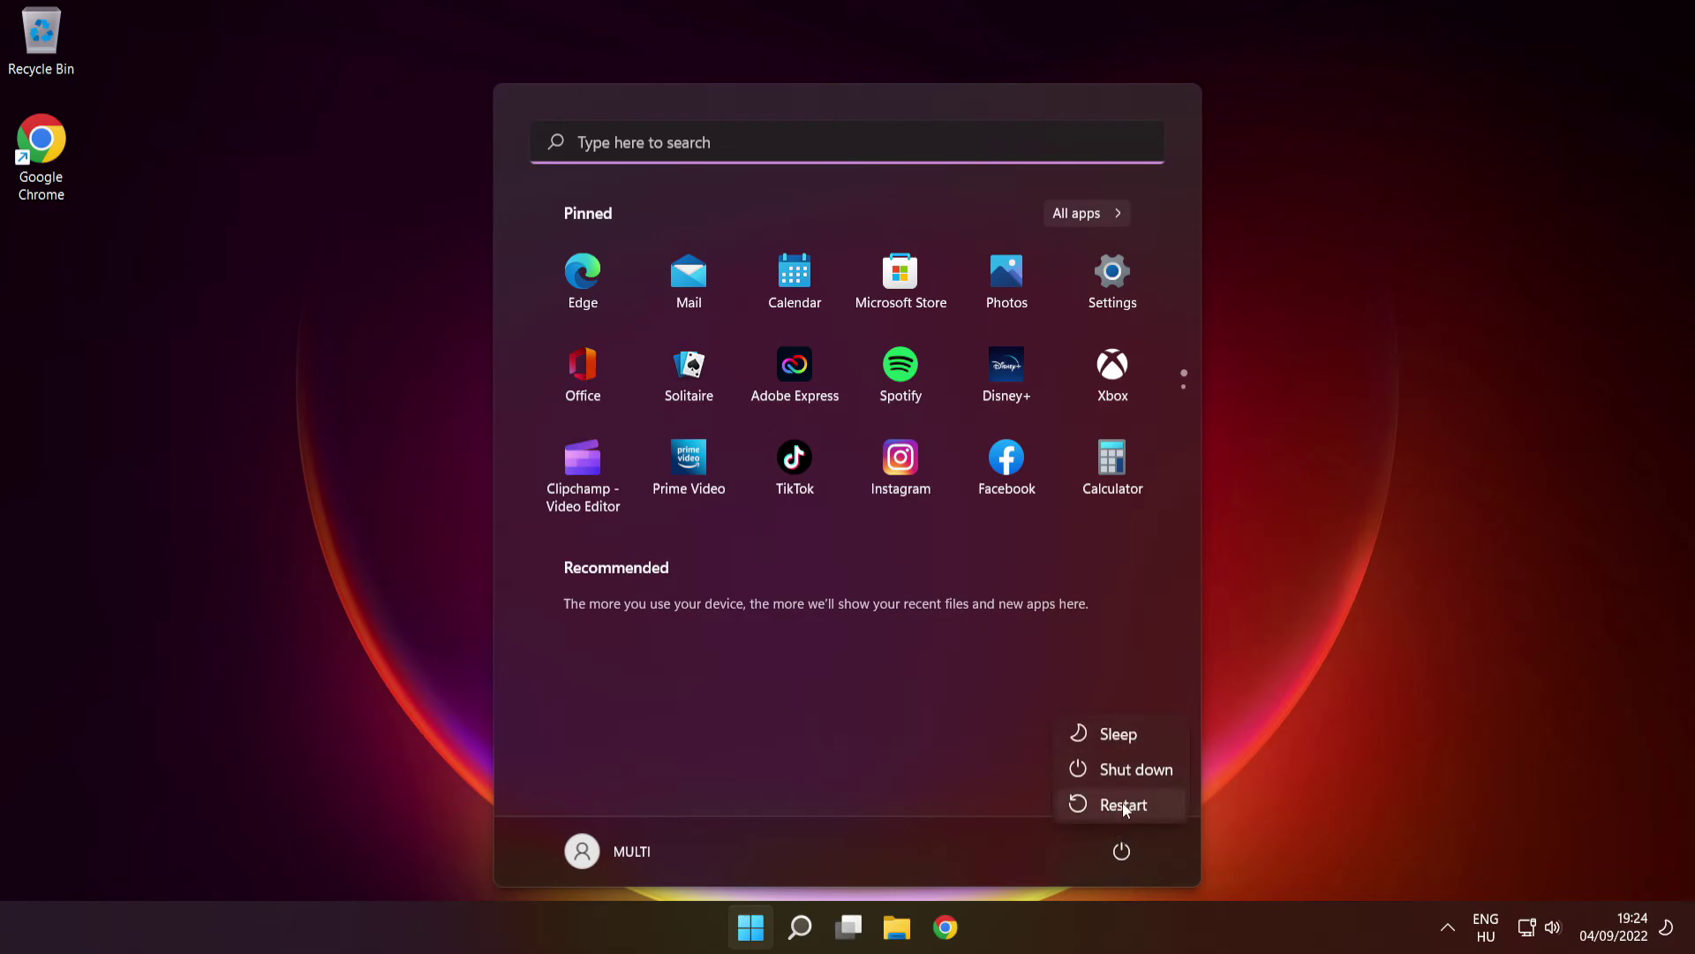
pyautogui.click(1126, 804)
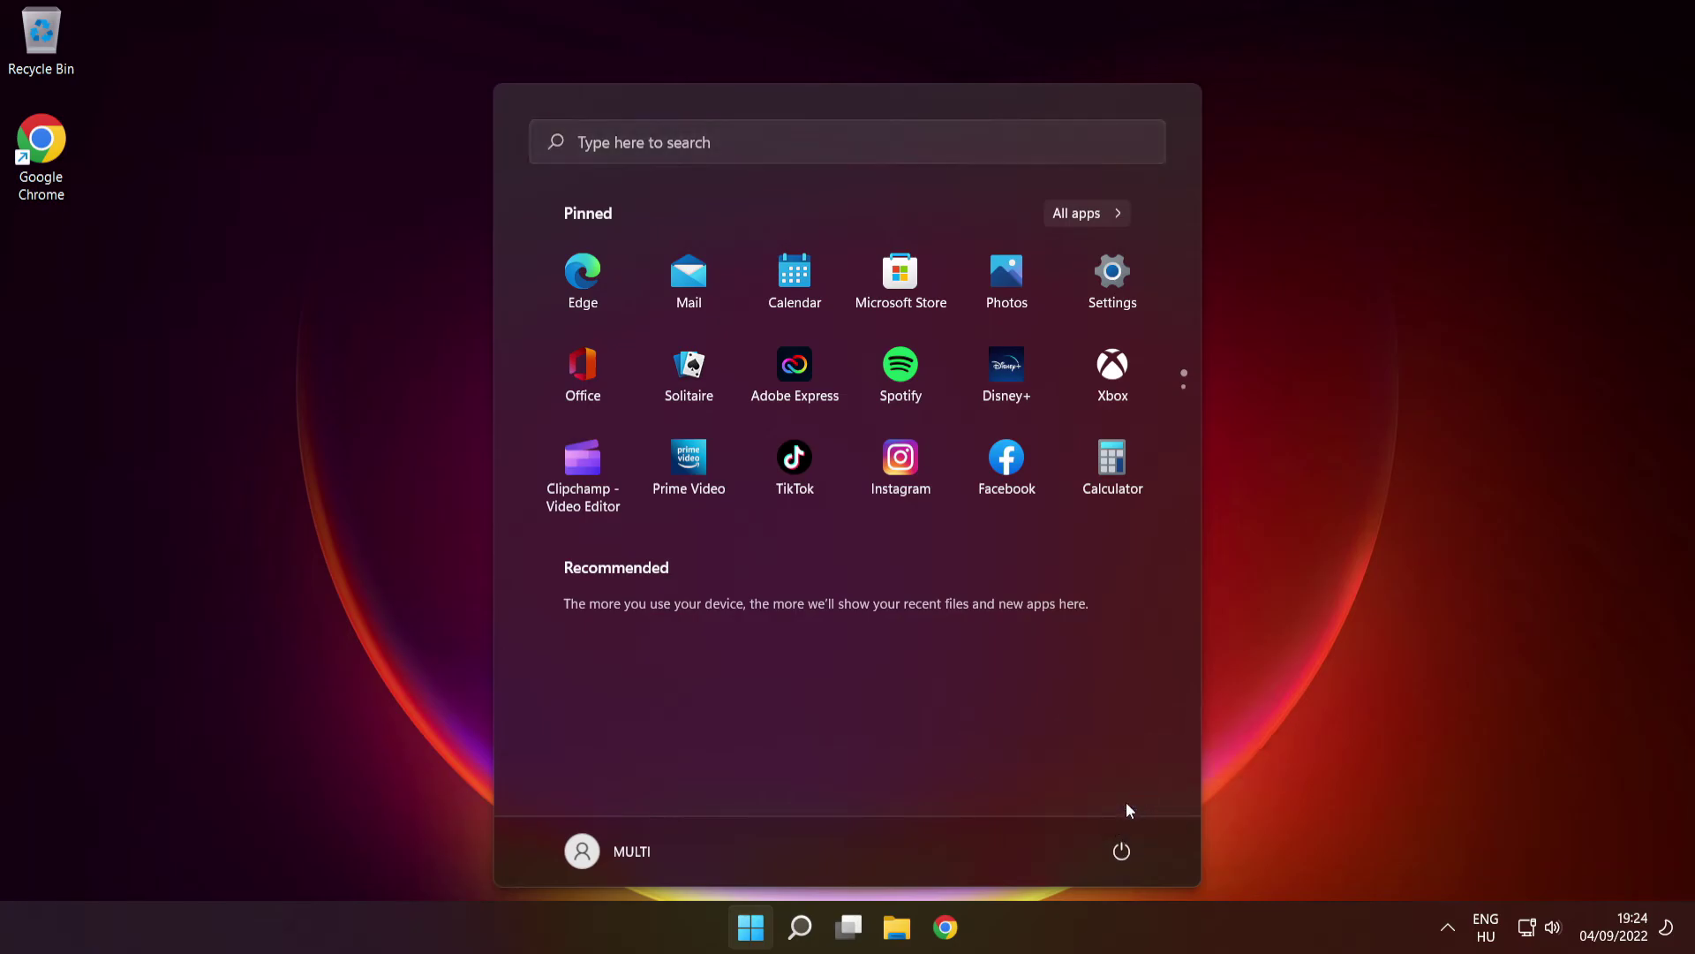